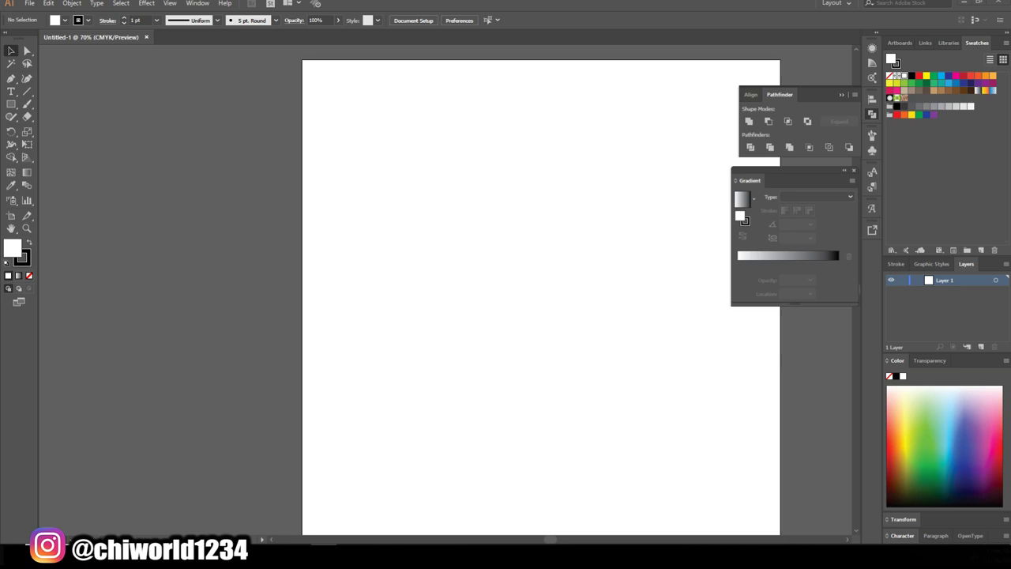
- Create a new calligraphic brush with a 3 pt size that varies with pen pressure
left_click(275, 23)
left_click(246, 102)
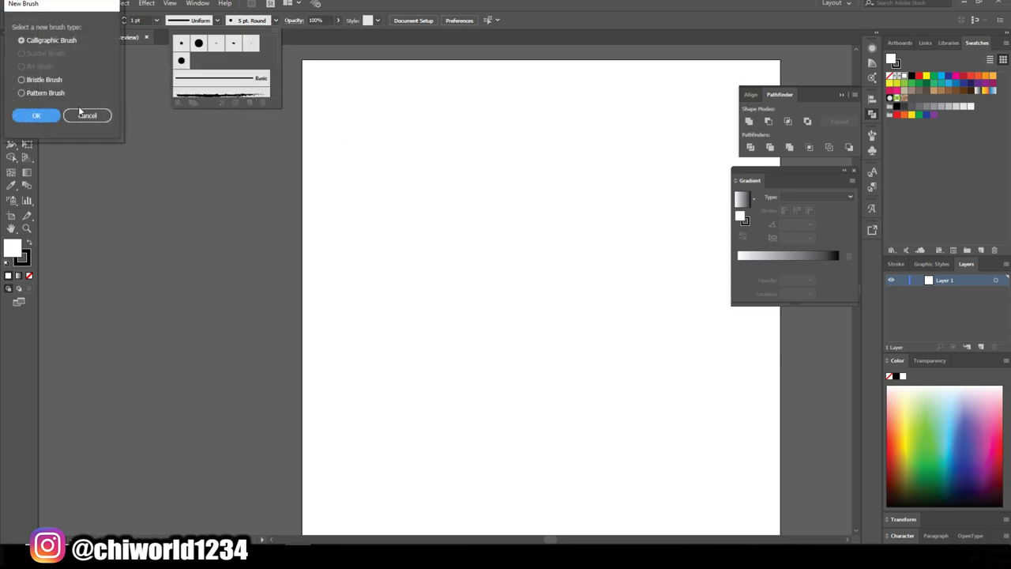
key("Return")
left_click(167, 160)
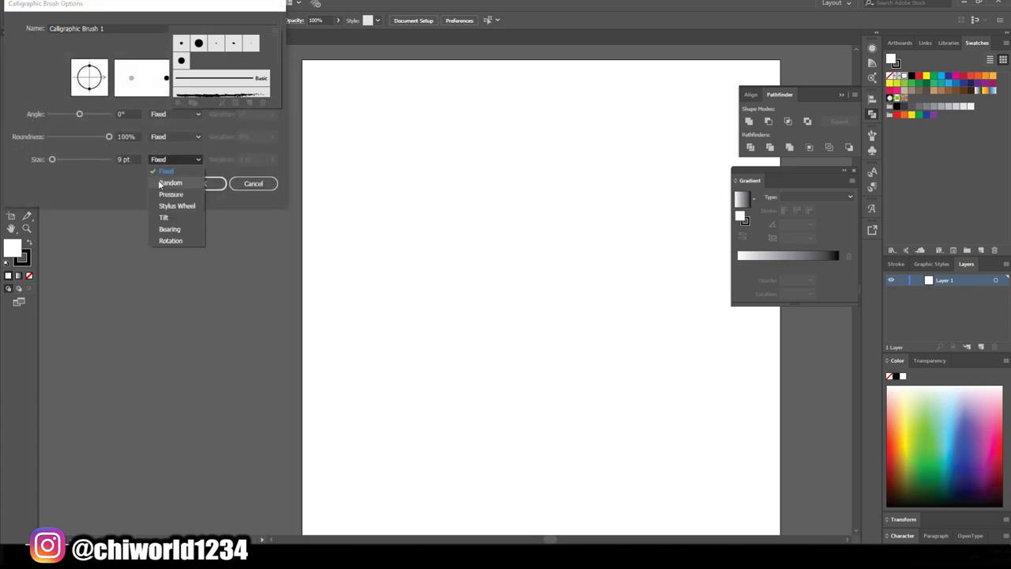
left_click(162, 194)
double_click(124, 160)
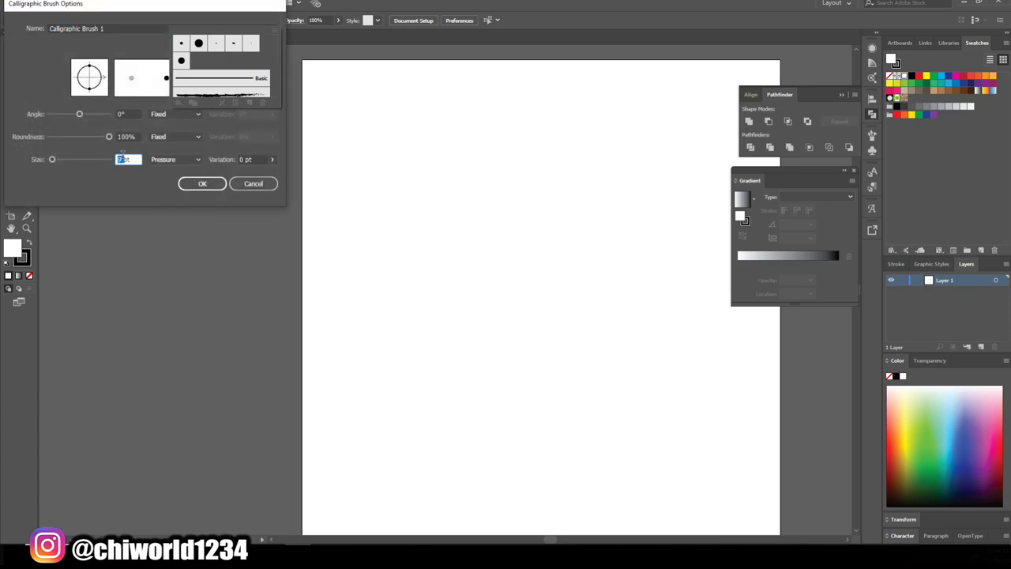
type("3")
double_click(246, 160)
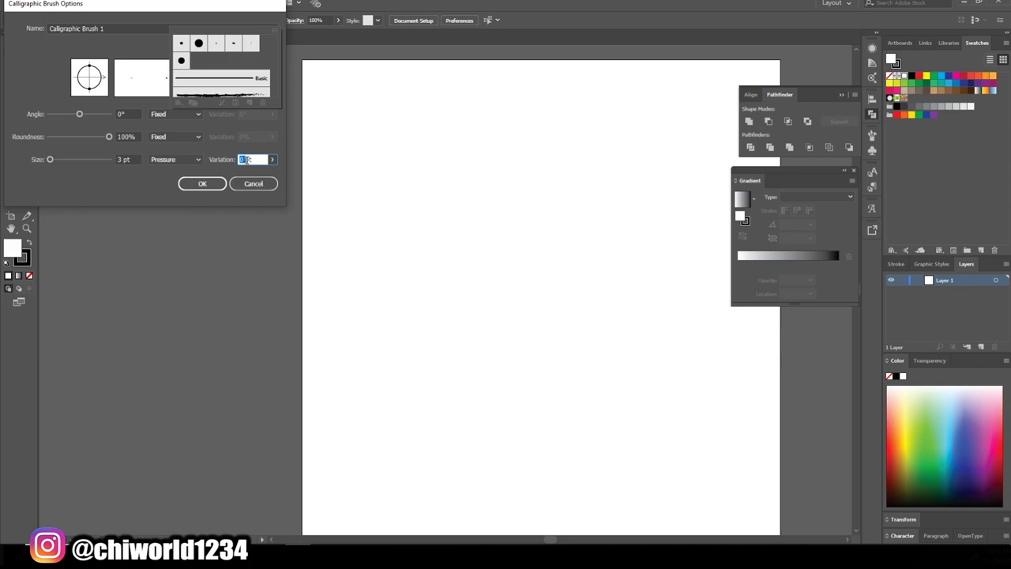
type("3")
left_click(202, 184)
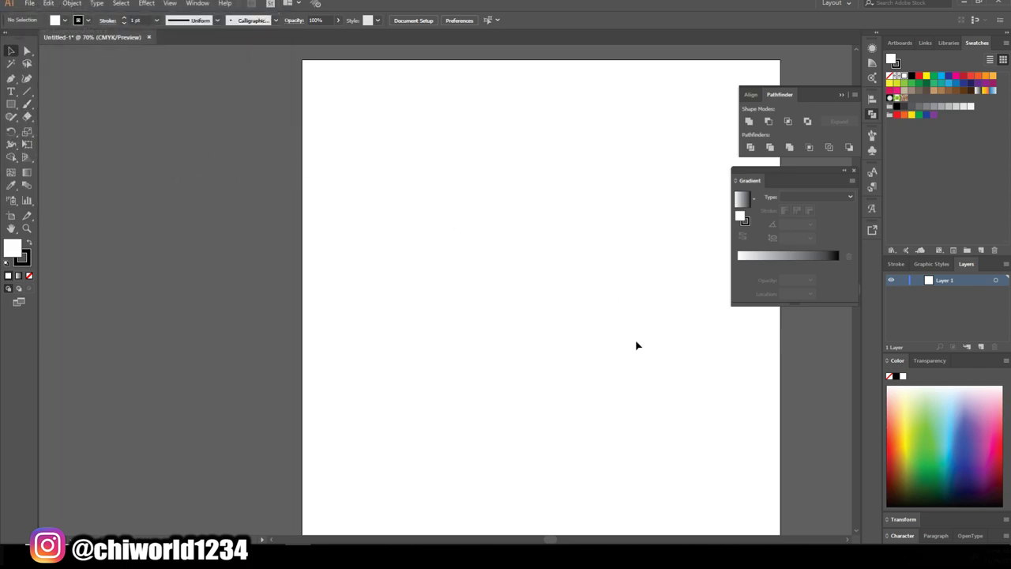
- With the Paintbrush, pick a deep purple at 44% opacity and paint a test stroke left of the page
left_click(26, 103)
double_click(13, 248)
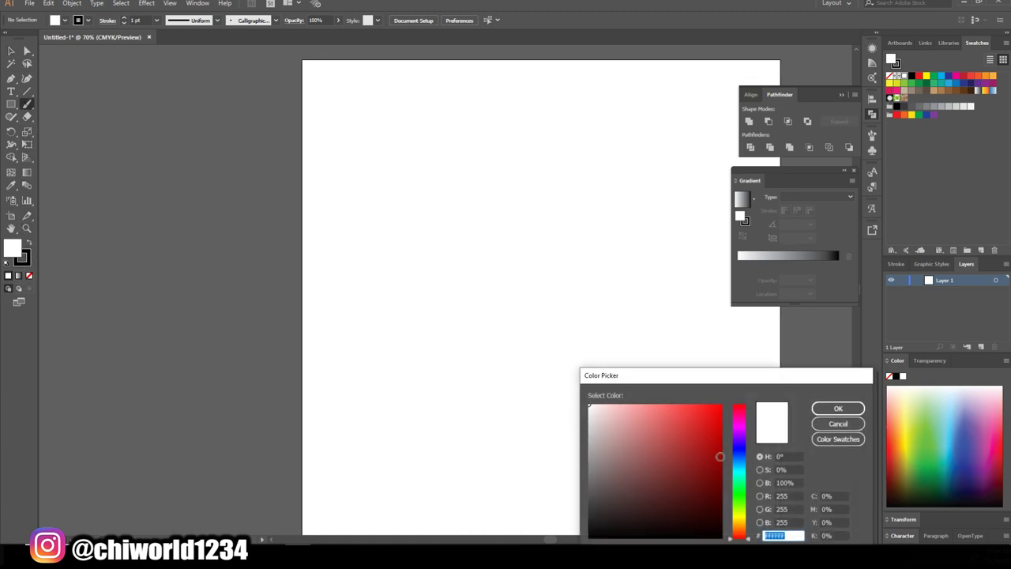
left_click_drag(740, 452, 740, 421)
left_click(684, 467)
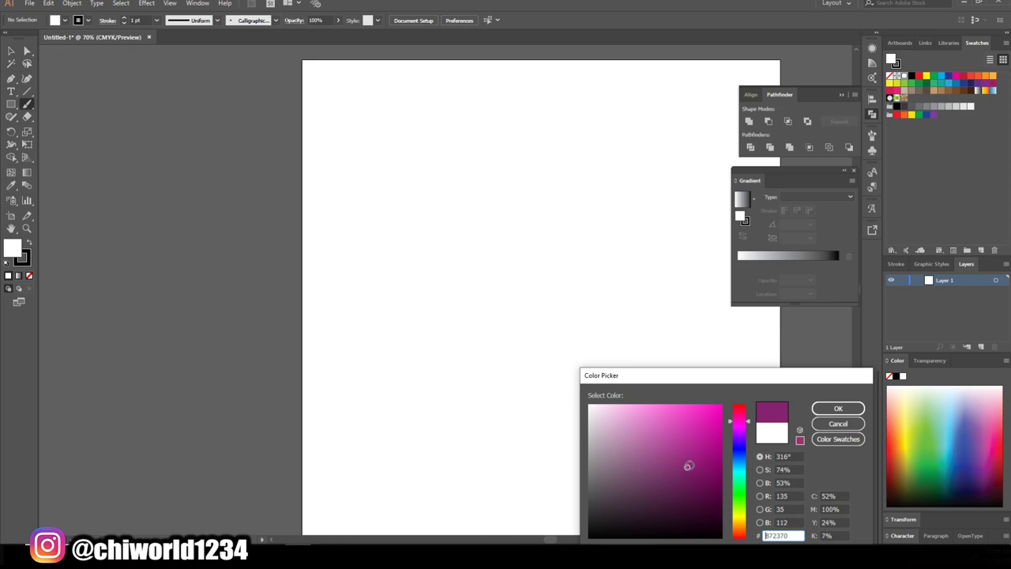
left_click(839, 408)
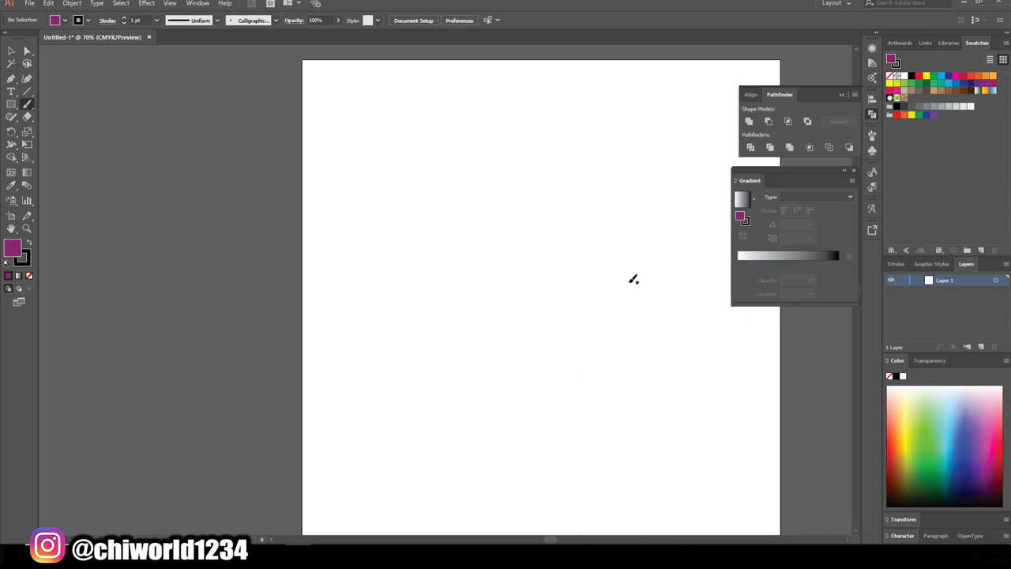
left_click(339, 21)
left_click_drag(248, 116, 235, 241)
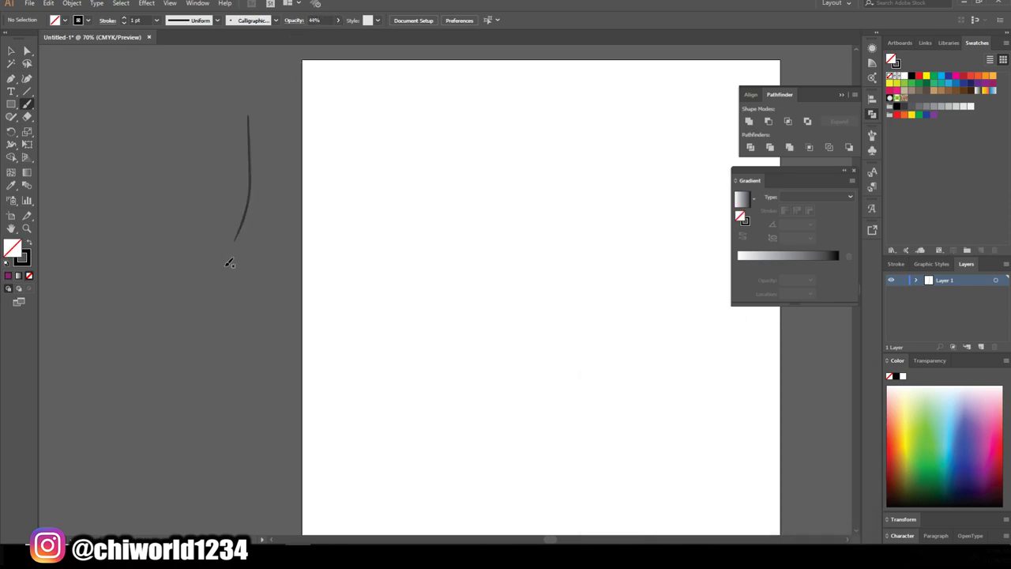
- Set the stroke colour to purple #B20DAA and paint another test stroke beside the page
double_click(22, 259)
mouse_move(701, 474)
left_mouse_down()
mouse_move(712, 444)
mouse_move(697, 470)
left_mouse_up()
left_click(739, 427)
left_click(837, 408)
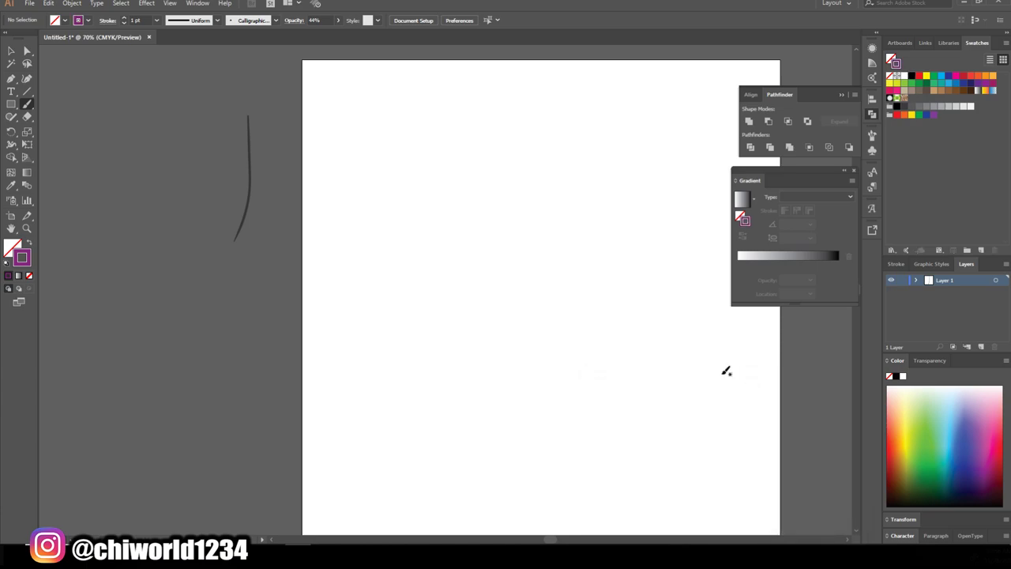
left_click_drag(166, 216, 190, 369)
- Sketch the chin curve, right side and top of the head in purple
left_click_drag(478, 388, 629, 416)
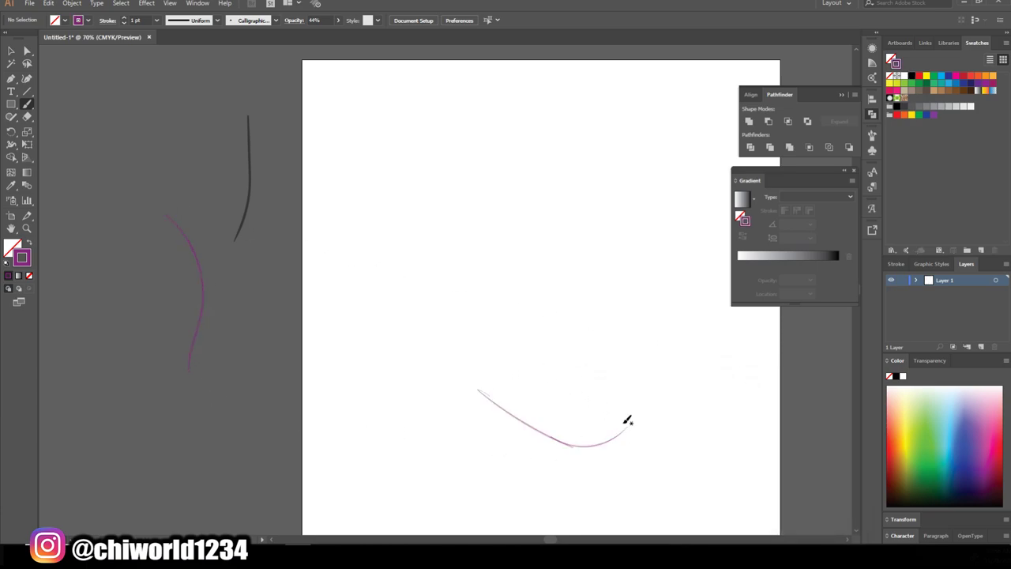
left_click_drag(592, 447, 671, 332)
left_click_drag(667, 376, 673, 282)
left_click_drag(670, 352, 642, 168)
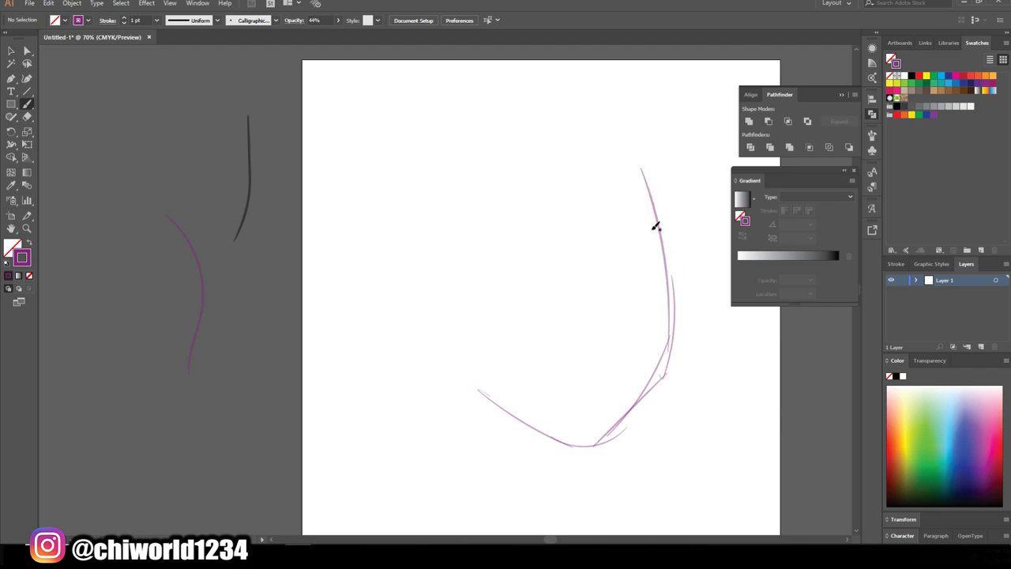
left_click_drag(667, 251, 617, 133)
mouse_move(652, 165)
left_mouse_down()
mouse_move(486, 130)
mouse_move(424, 223)
left_mouse_up()
- Sketch and retrace the left side of the face and upper head outline
left_click_drag(471, 389, 435, 284)
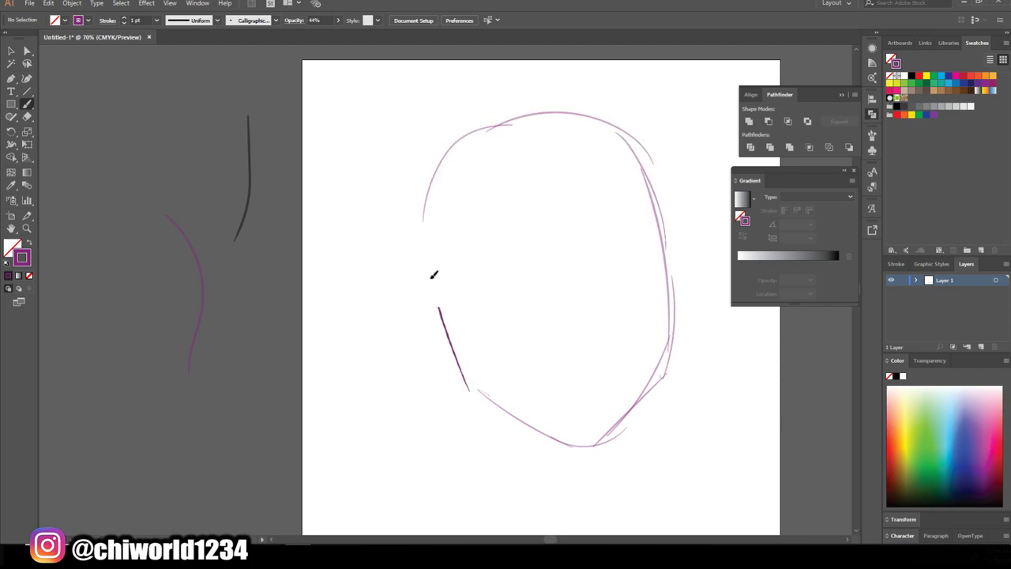
left_click_drag(450, 335, 423, 190)
left_click_drag(422, 252, 430, 278)
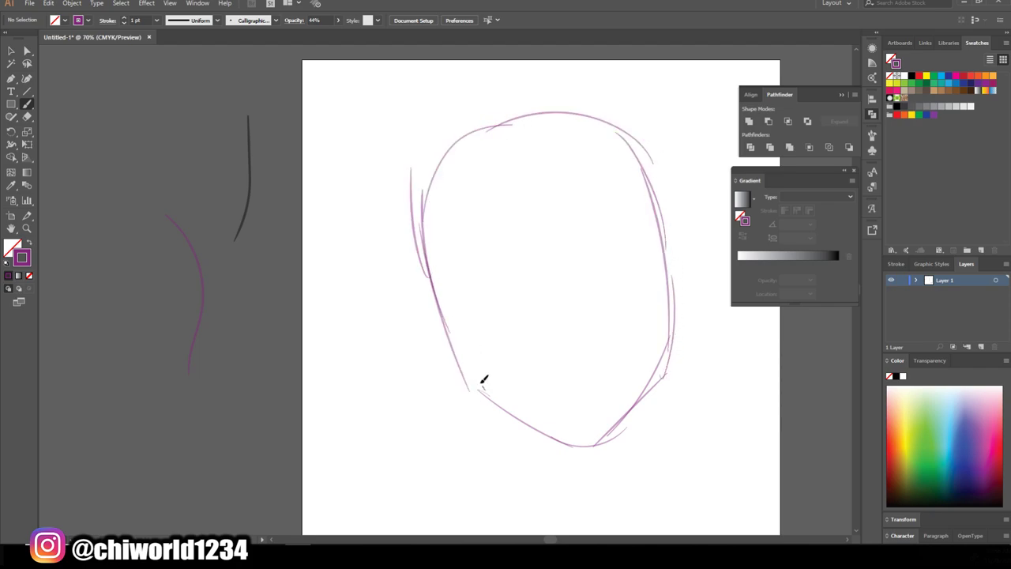
left_click_drag(485, 385, 458, 310)
left_click_drag(478, 360, 428, 267)
left_click_drag(450, 304, 422, 241)
left_click_drag(435, 280, 421, 198)
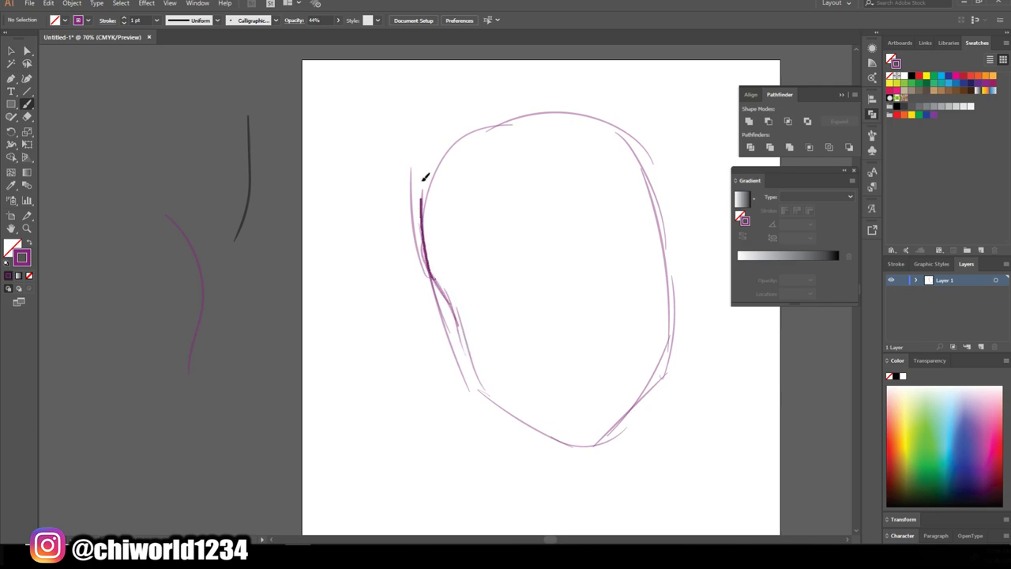
mouse_move(431, 254)
left_mouse_down()
mouse_move(423, 207)
mouse_move(526, 111)
mouse_move(438, 149)
left_mouse_up()
mouse_move(666, 257)
left_mouse_down()
mouse_move(673, 292)
mouse_move(700, 307)
mouse_move(716, 262)
left_mouse_up()
- Sketch the right ear, the jawline across the chin, and a mouth line
mouse_move(693, 300)
left_mouse_down()
mouse_move(721, 247)
mouse_move(708, 172)
mouse_move(656, 218)
mouse_move(682, 181)
mouse_move(698, 181)
mouse_move(718, 207)
mouse_move(702, 299)
mouse_move(674, 310)
left_mouse_up()
mouse_move(719, 276)
left_mouse_down()
mouse_move(675, 305)
mouse_move(694, 308)
mouse_move(632, 402)
left_mouse_up()
left_click_drag(663, 355, 591, 441)
left_click_drag(662, 375, 578, 441)
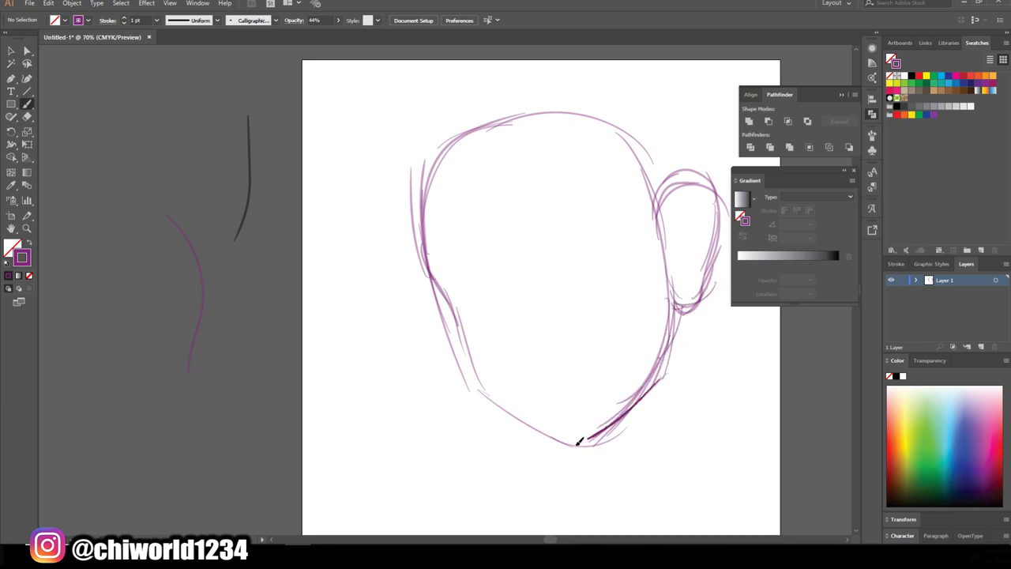
left_click_drag(632, 401, 531, 439)
left_click_drag(585, 419, 505, 426)
left_click_drag(570, 436, 487, 396)
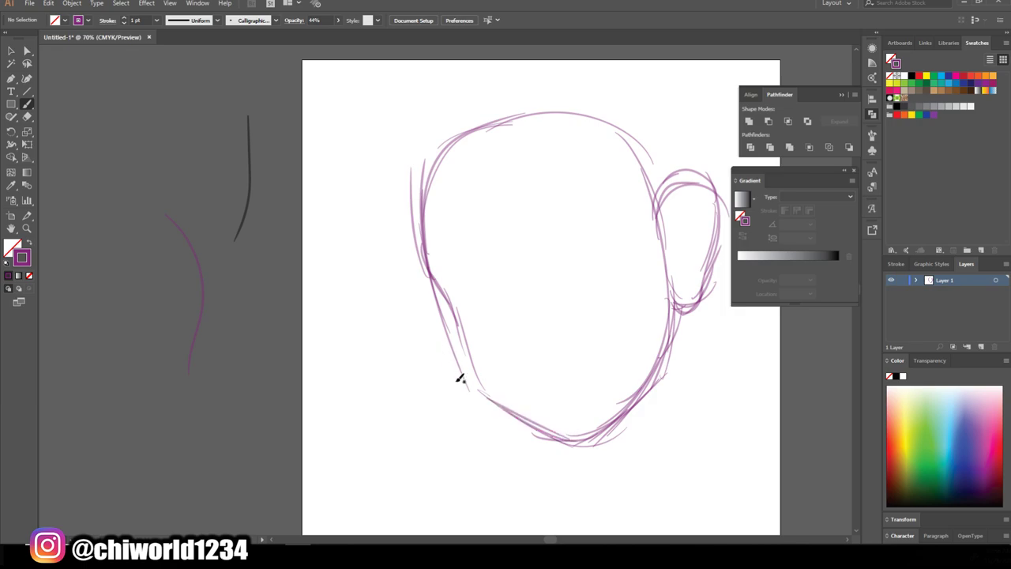
left_click_drag(591, 389, 542, 391)
- Sketch the lower lip, the nose and both eye shapes
left_click_drag(601, 405, 564, 407)
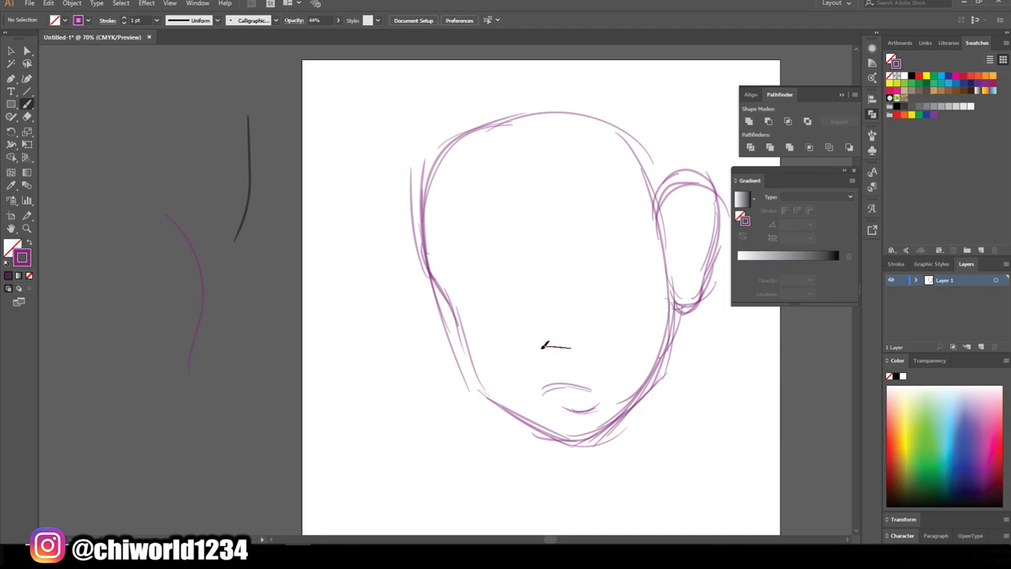
mouse_move(569, 341)
left_mouse_down()
mouse_move(524, 355)
mouse_move(551, 349)
mouse_move(541, 350)
left_mouse_up()
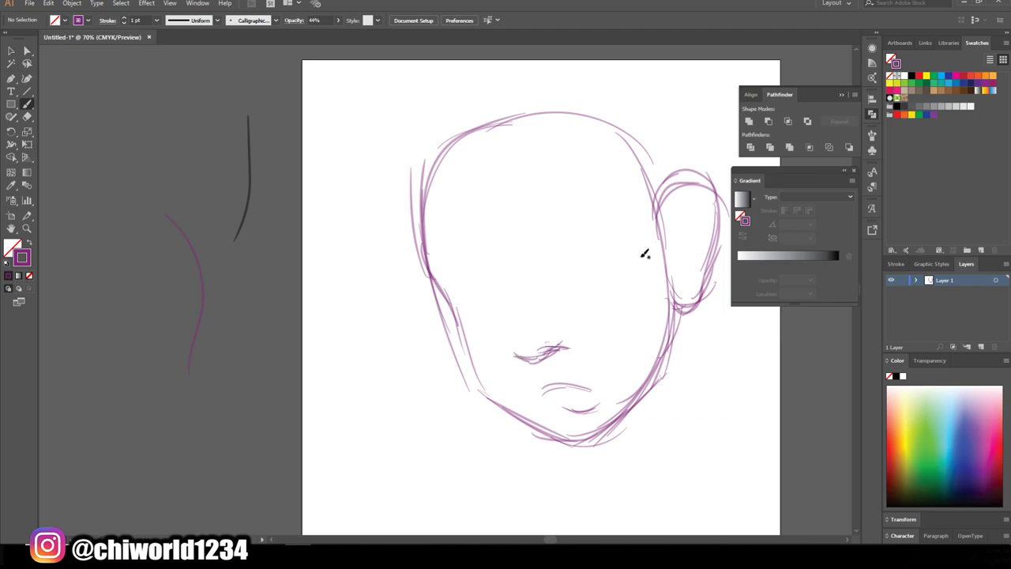
mouse_move(648, 256)
left_mouse_down()
mouse_move(606, 253)
mouse_move(609, 264)
mouse_move(565, 267)
mouse_move(543, 286)
mouse_move(636, 259)
mouse_move(571, 294)
left_mouse_up()
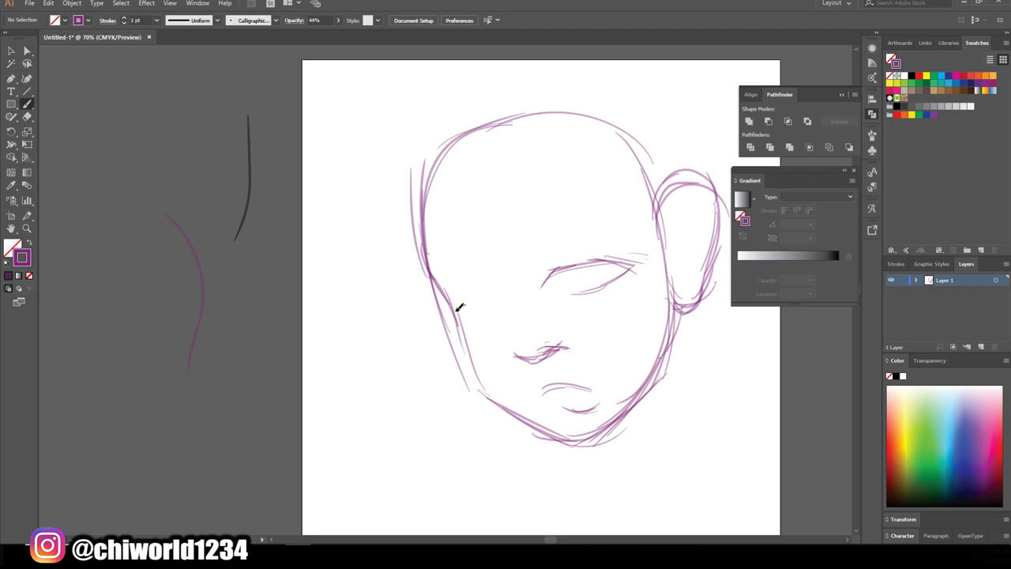
mouse_move(465, 296)
left_mouse_down()
mouse_move(510, 280)
mouse_move(474, 293)
mouse_move(463, 287)
mouse_move(447, 308)
mouse_move(503, 303)
left_mouse_up()
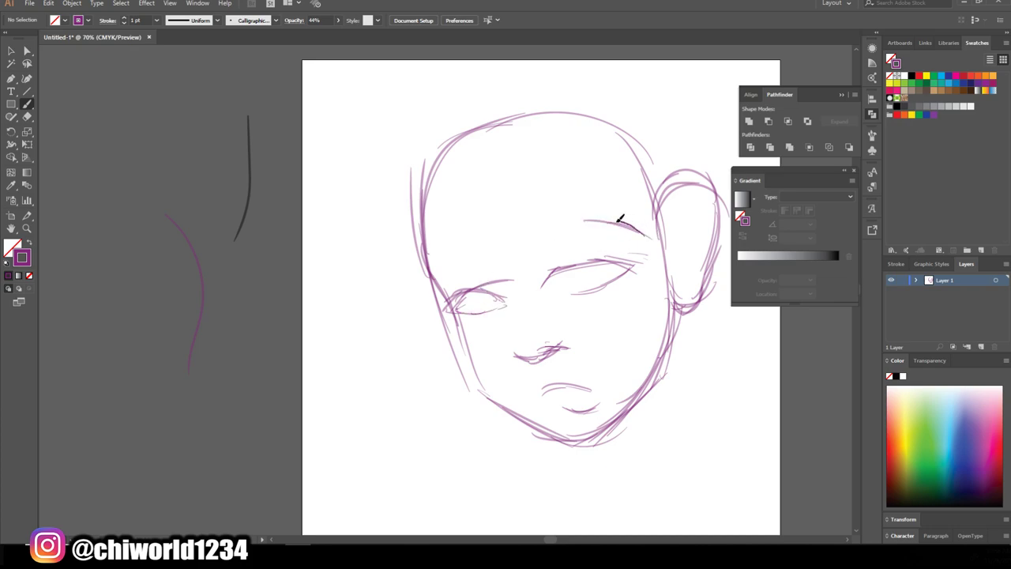
- Draw both eyebrows with furrowed brow creases between them
mouse_move(586, 218)
left_mouse_down()
mouse_move(646, 237)
mouse_move(572, 207)
mouse_move(546, 253)
mouse_move(521, 245)
mouse_move(499, 187)
left_mouse_up()
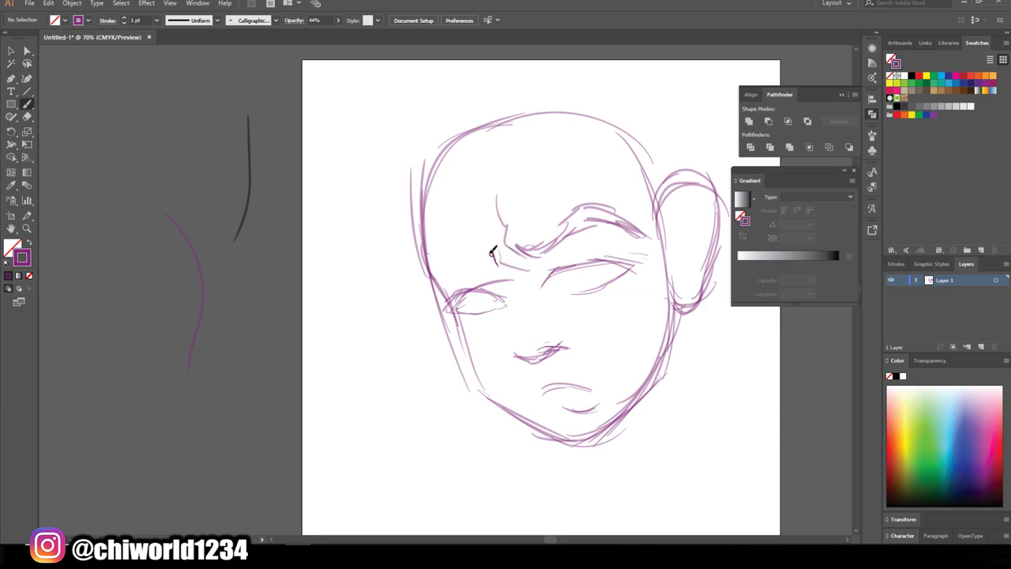
left_click_drag(492, 252, 473, 209)
mouse_move(478, 264)
left_mouse_down()
mouse_move(433, 266)
mouse_move(480, 237)
left_mouse_up()
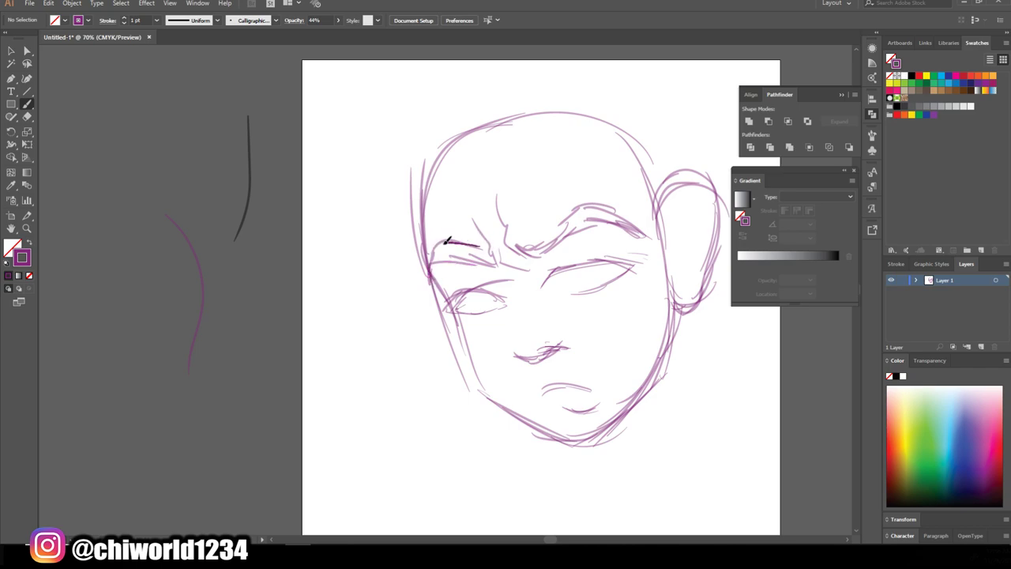
left_click_drag(433, 272, 416, 223)
- Retrace the temple and ear outline, then add irises to both eyes
mouse_move(671, 263)
left_mouse_down()
mouse_move(642, 202)
mouse_move(602, 172)
mouse_move(425, 155)
mouse_move(424, 238)
left_mouse_up()
mouse_move(658, 224)
left_mouse_down()
mouse_move(713, 192)
mouse_move(713, 280)
left_mouse_up()
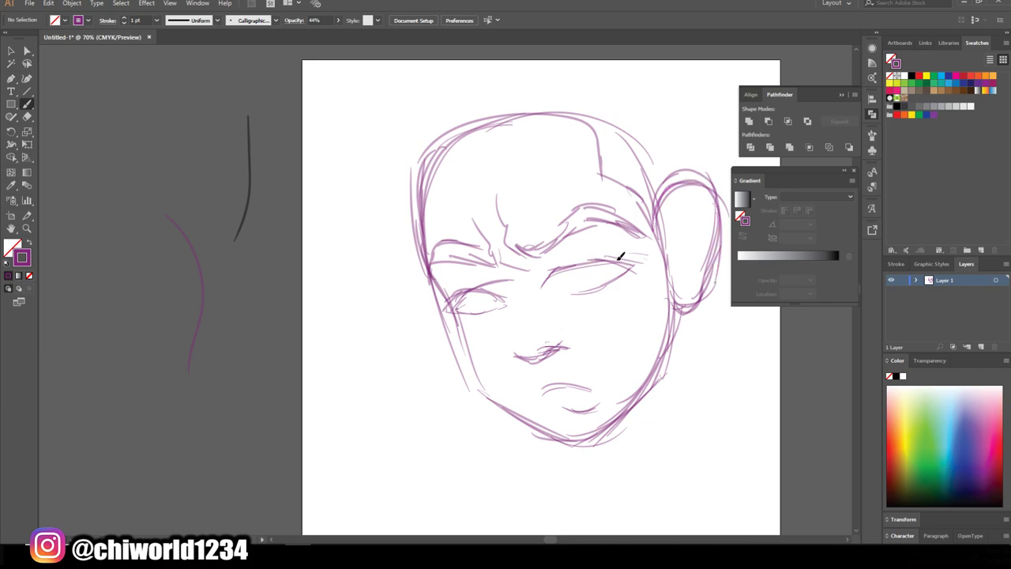
mouse_move(620, 258)
left_mouse_down()
mouse_move(609, 275)
mouse_move(583, 277)
mouse_move(581, 266)
left_mouse_up()
left_click_drag(489, 307, 468, 307)
- Try a hair stroke, undo it, and draw the round iris in the left eye
key("ctrl+minus")
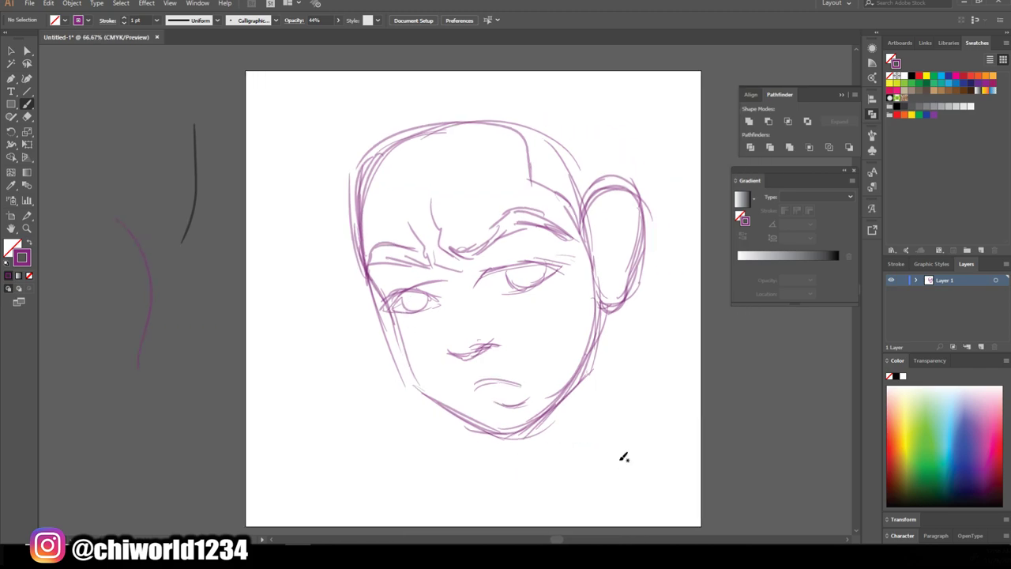
scroll(623, 457, "up", 1)
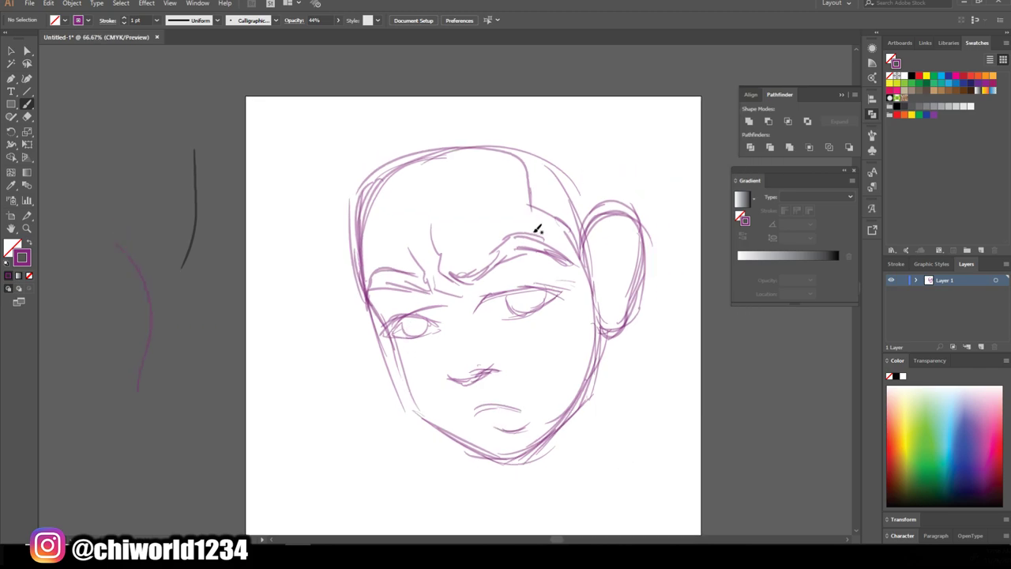
mouse_move(604, 358)
left_mouse_down()
mouse_move(690, 204)
mouse_move(670, 163)
mouse_move(605, 91)
mouse_move(528, 79)
left_mouse_up()
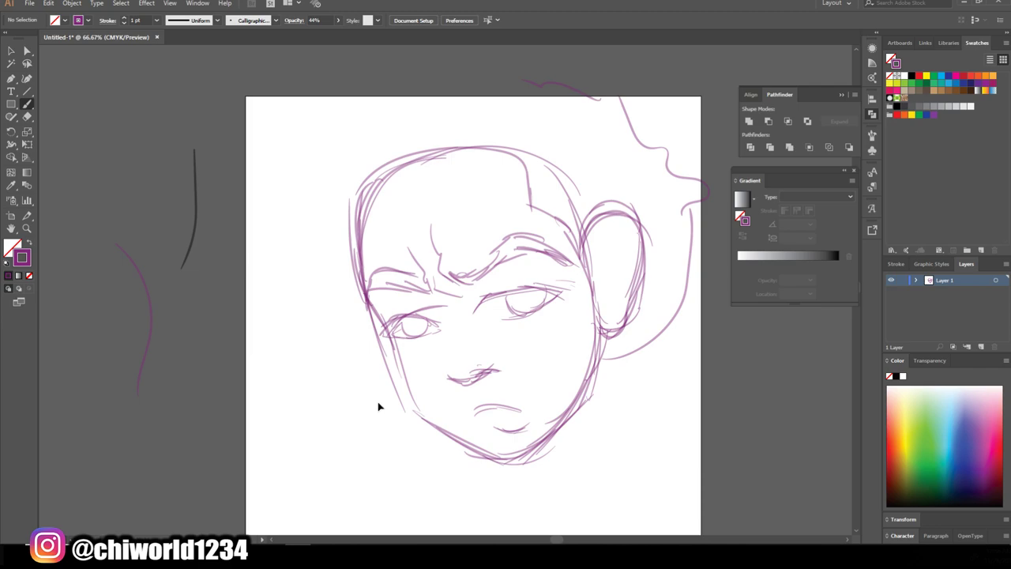
key("ctrl+z")
key("ctrl+z")
key("ctrl+z")
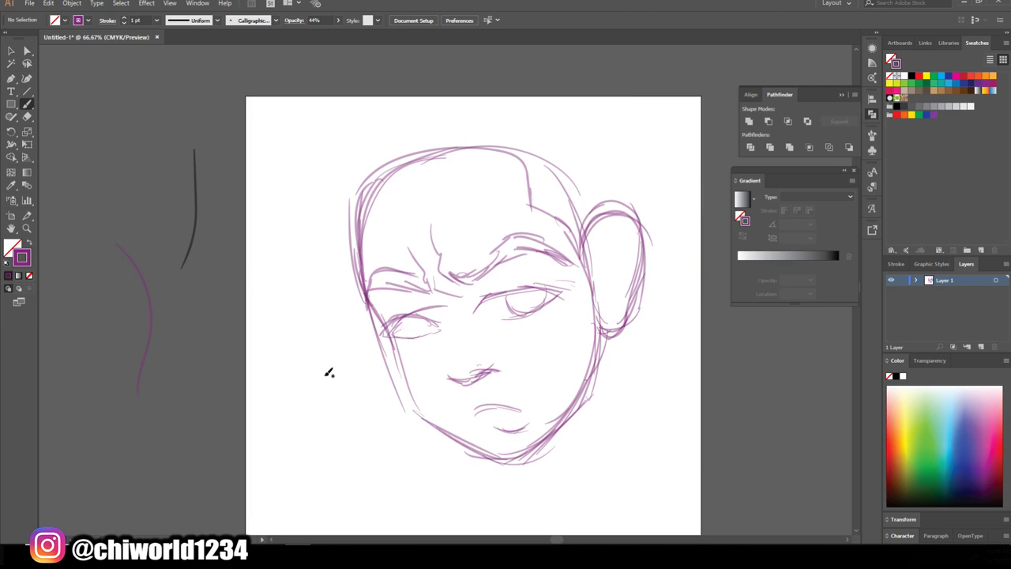
mouse_move(425, 332)
left_mouse_down()
mouse_move(412, 329)
mouse_move(418, 313)
left_mouse_up()
- Select all sketch strokes, scale them down slightly and move them down and right
left_click(11, 51)
left_click_drag(309, 140, 686, 499)
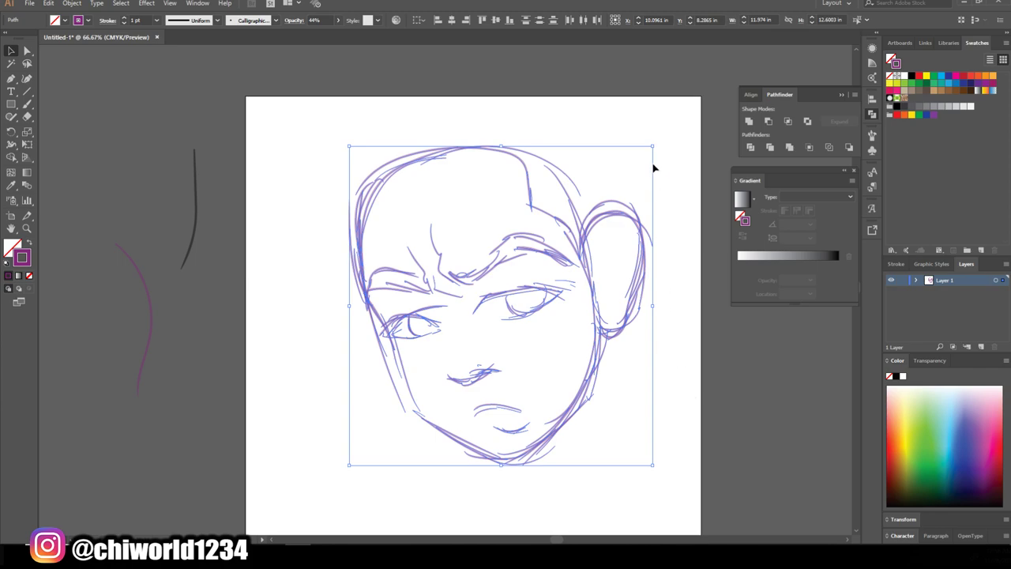
left_click_drag(653, 146, 612, 182)
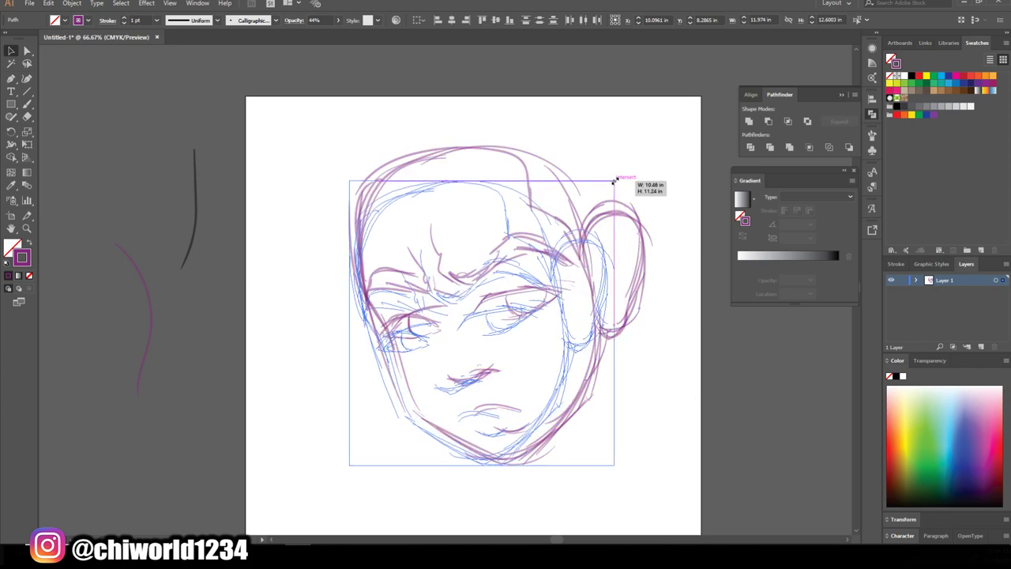
left_click_drag(553, 271, 569, 294)
left_click(668, 343)
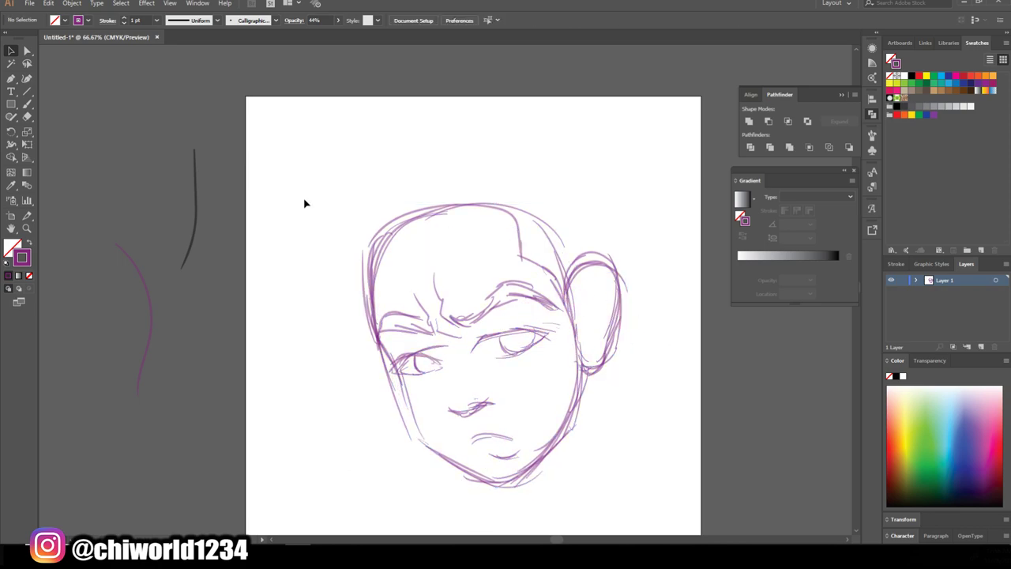
- Sketch a tall flat-topped hair outline above the head and a squared hairline across the forehead
left_click(27, 103)
left_click_drag(599, 253, 606, 186)
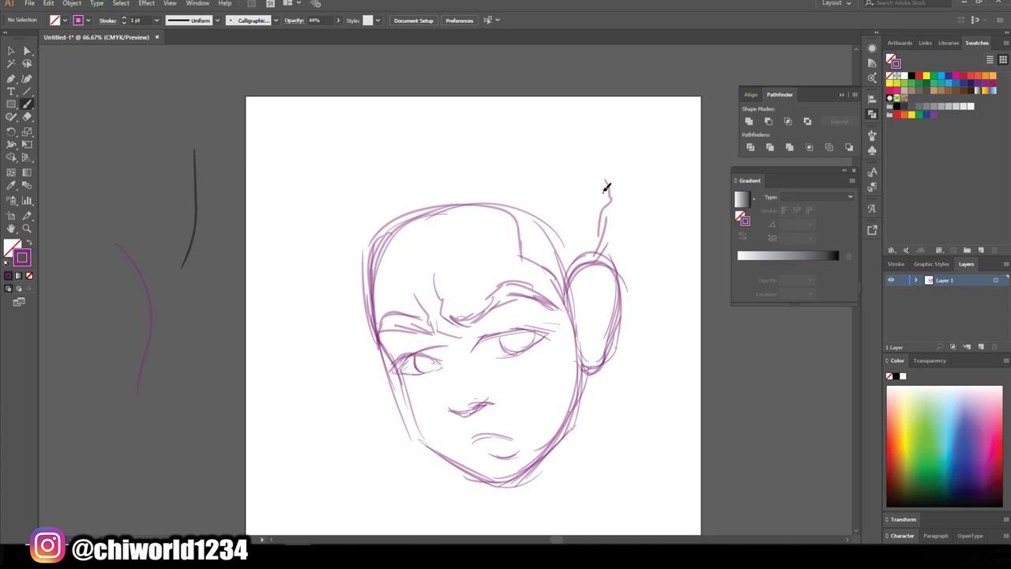
left_click_drag(606, 186, 356, 146)
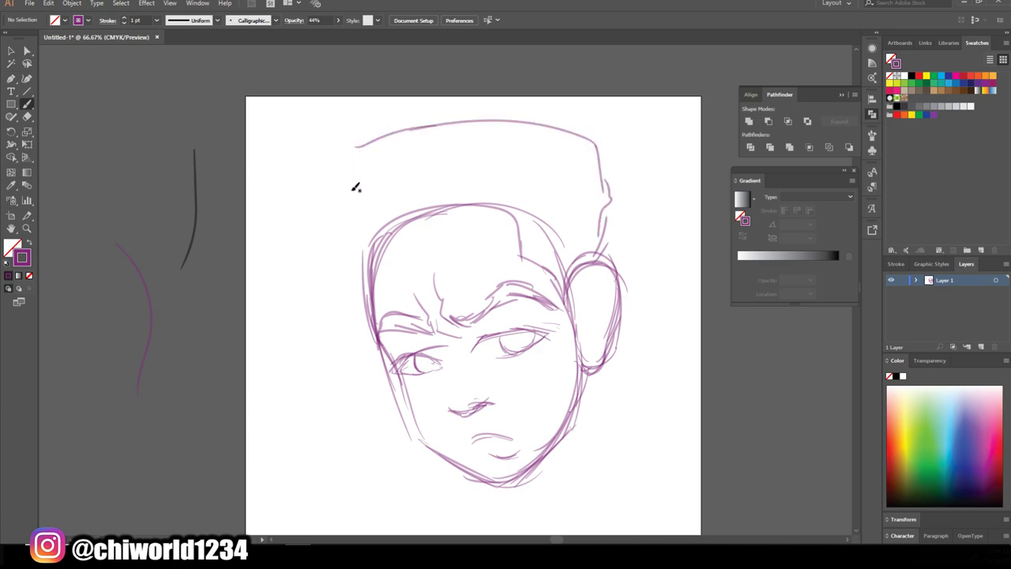
mouse_move(369, 281)
left_mouse_down()
mouse_move(341, 158)
mouse_move(349, 150)
mouse_move(466, 120)
mouse_move(591, 128)
left_mouse_up()
left_click_drag(607, 253, 609, 140)
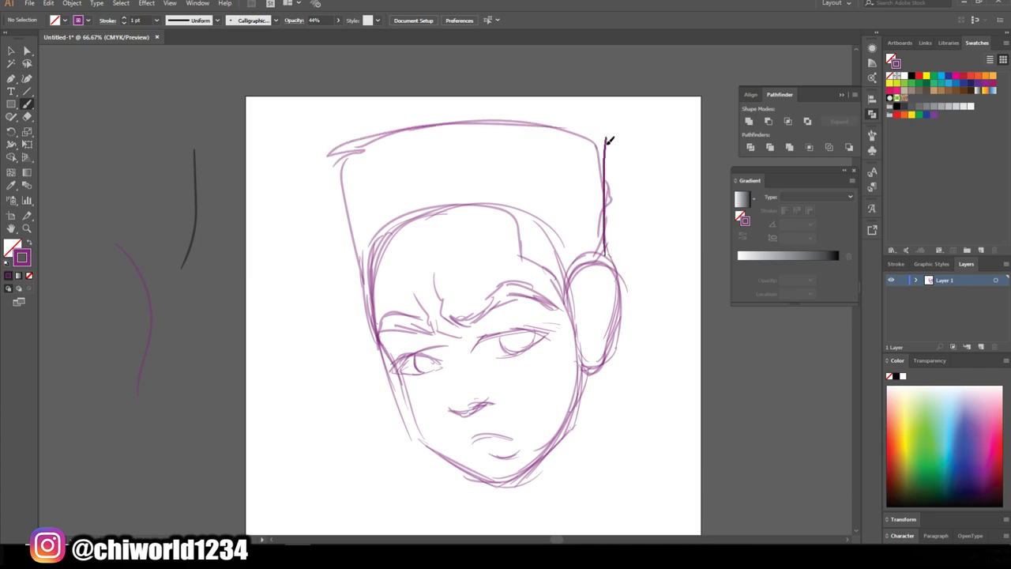
left_click_drag(610, 180, 583, 128)
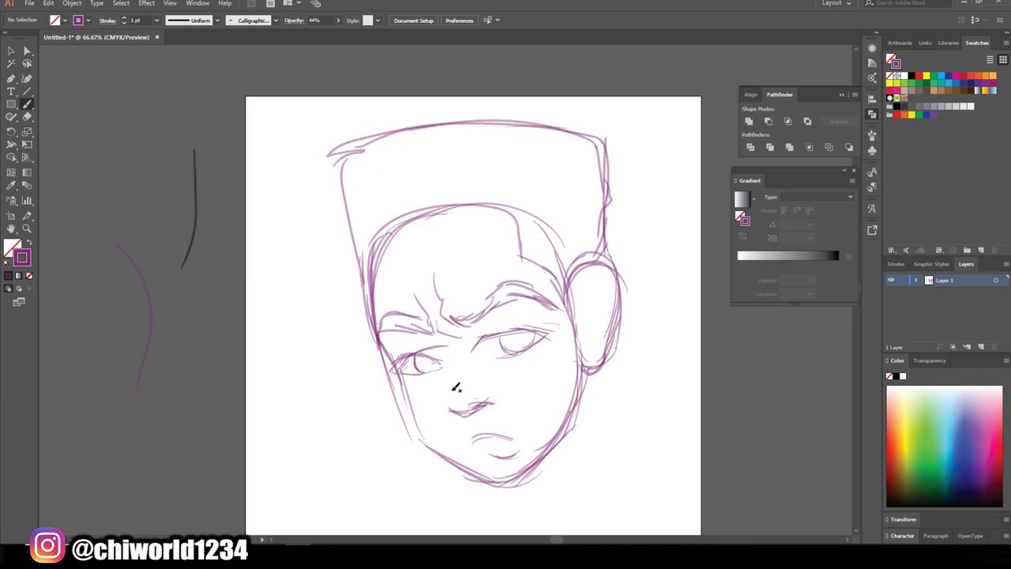
mouse_move(523, 253)
left_mouse_down()
mouse_move(522, 218)
mouse_move(373, 241)
mouse_move(386, 354)
left_mouse_up()
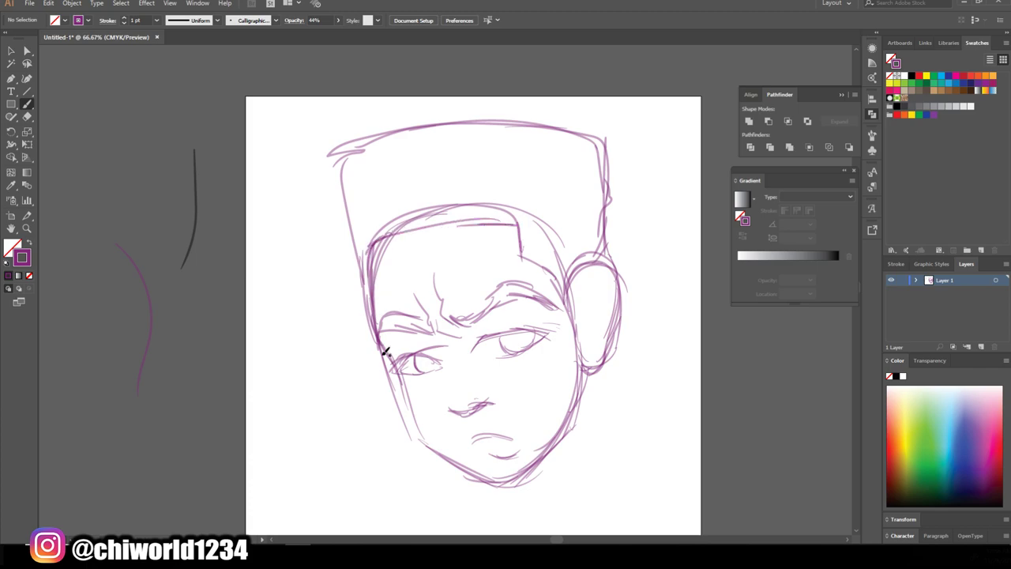
left_click_drag(639, 517, 641, 467)
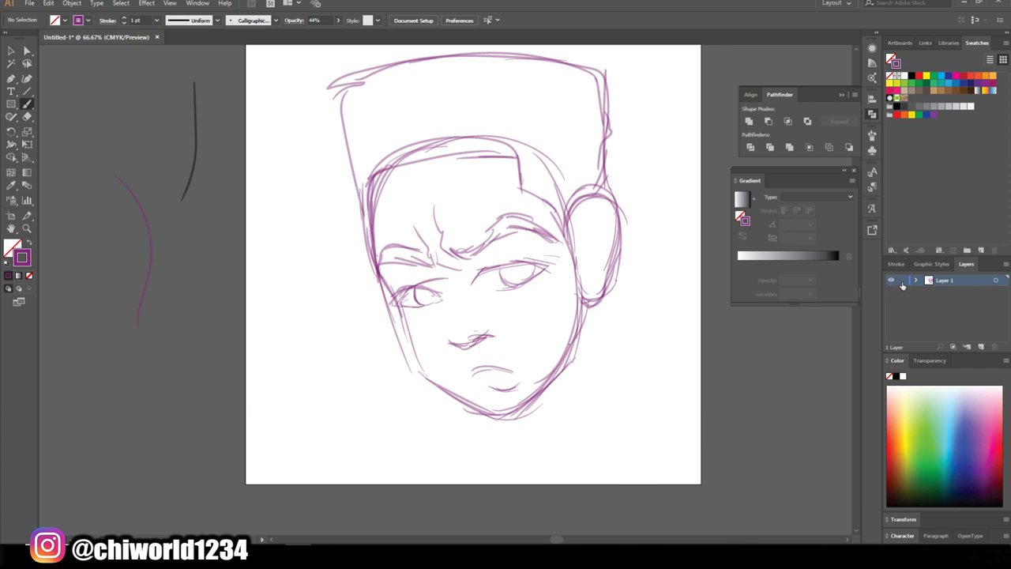
- Add a new layer, reset to default colours, and ink both eye outlines in black
left_click(981, 348)
left_click(8, 264)
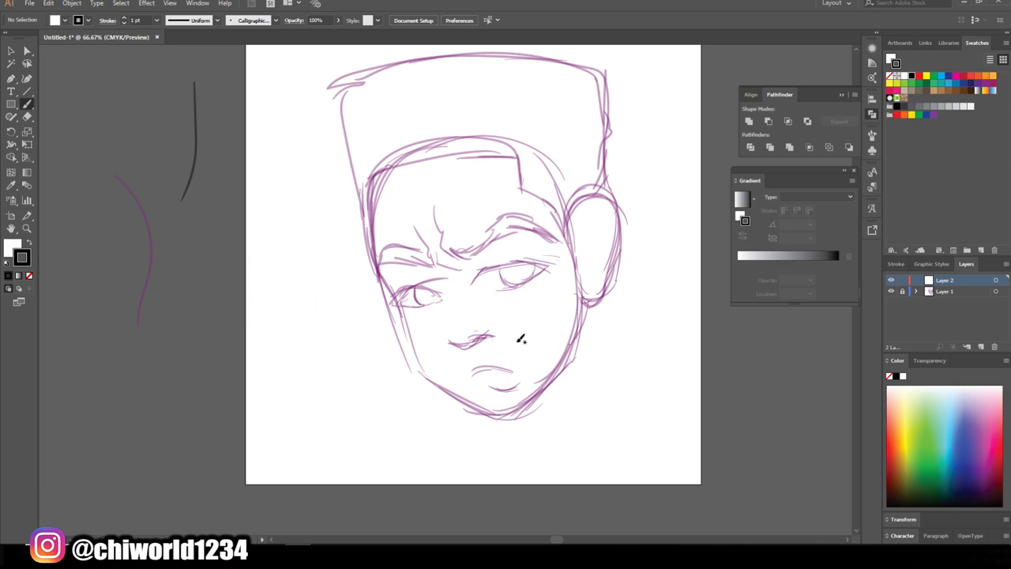
key("ctrl+equal")
key("ctrl+equal")
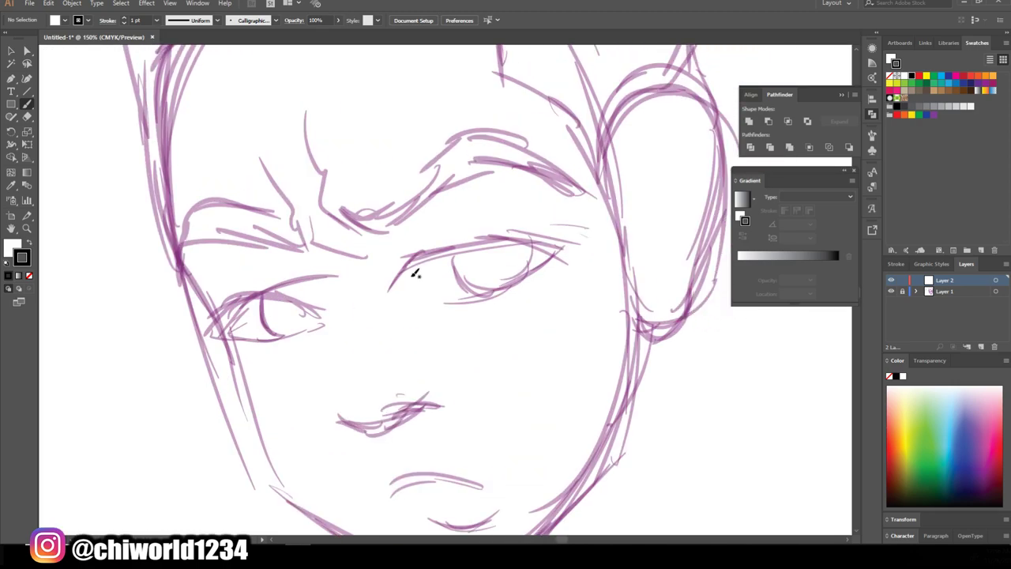
mouse_move(412, 257)
left_mouse_down()
mouse_move(494, 235)
mouse_move(569, 249)
mouse_move(496, 290)
mouse_move(446, 302)
left_mouse_up()
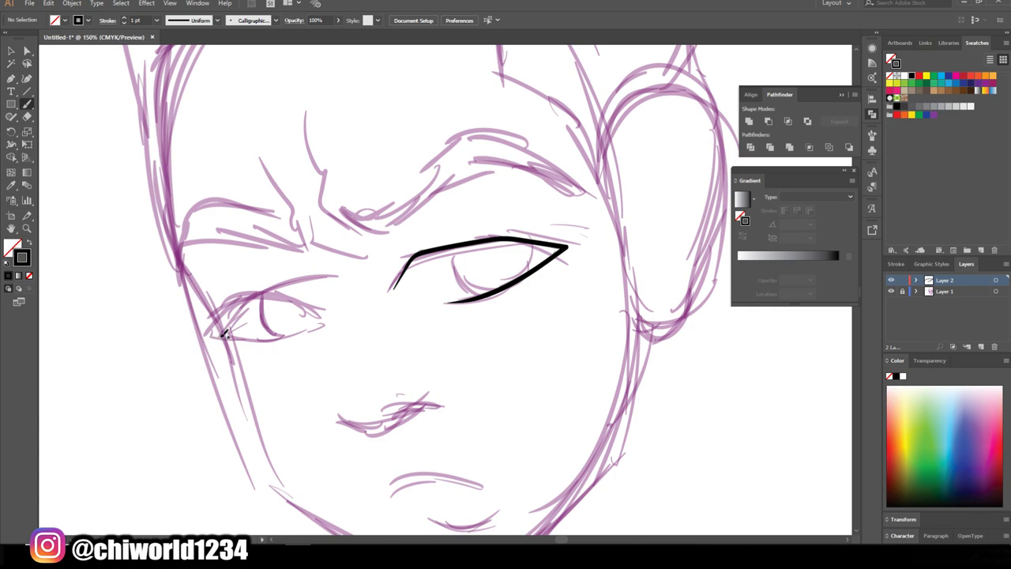
mouse_move(266, 336)
left_mouse_down()
mouse_move(205, 334)
mouse_move(233, 298)
mouse_move(269, 286)
mouse_move(301, 278)
mouse_move(320, 299)
left_mouse_up()
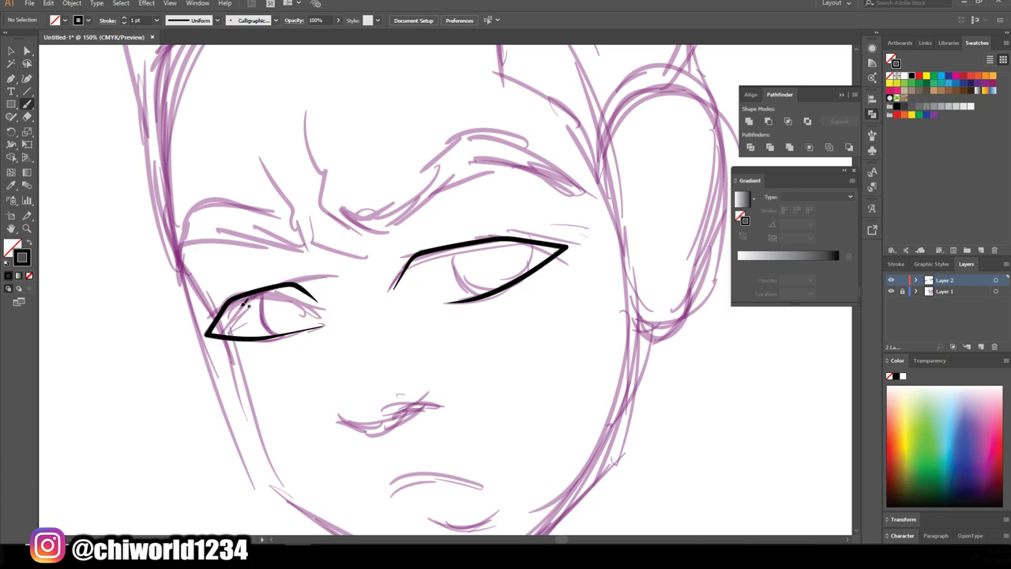
scroll(245, 304, "up", 2)
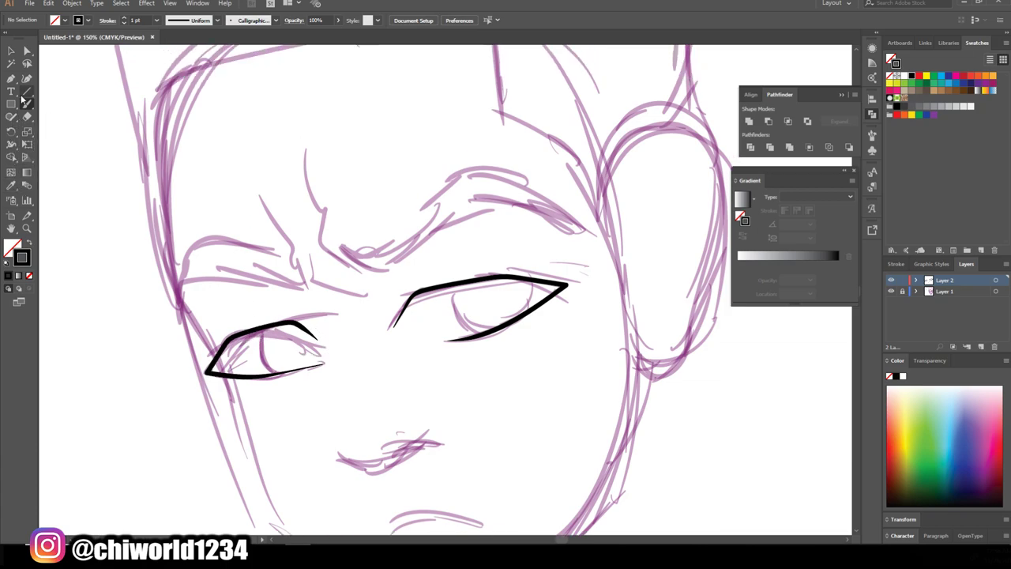
- Switch to the Pencil tool with a solid black fill and no stroke
left_click_drag(12, 117, 34, 132)
left_click(34, 131)
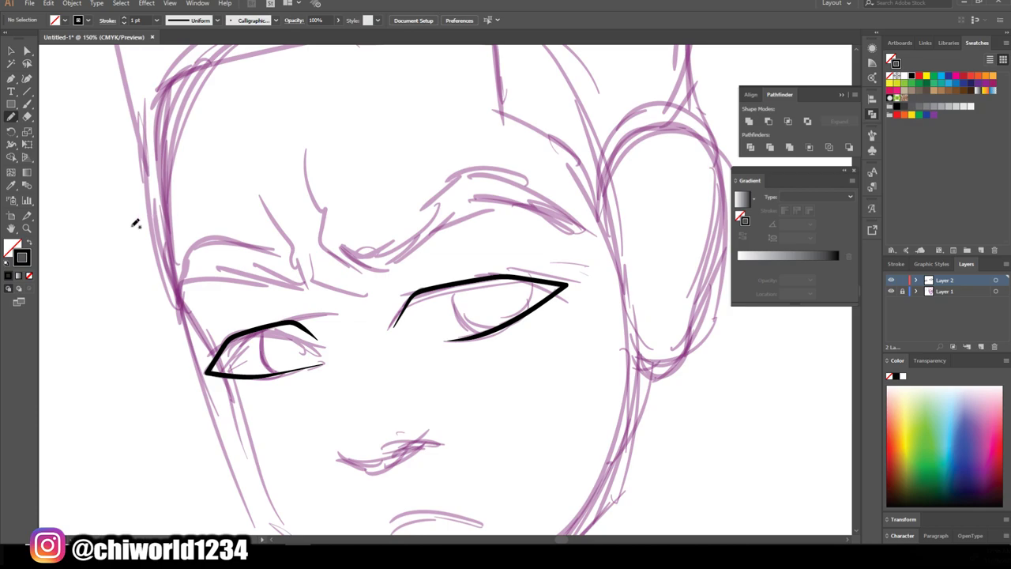
left_click(30, 246)
- Draw the right eyebrow and a jagged, thin-tailed left eyebrow as closed black Pencil shapes
key("ctrl+equal")
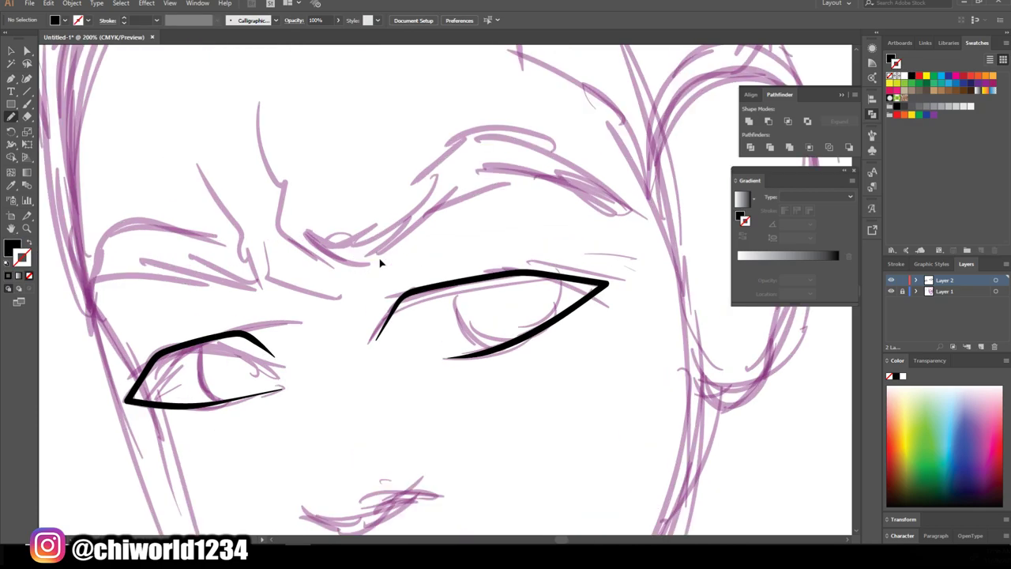
scroll(380, 259, "up", 1)
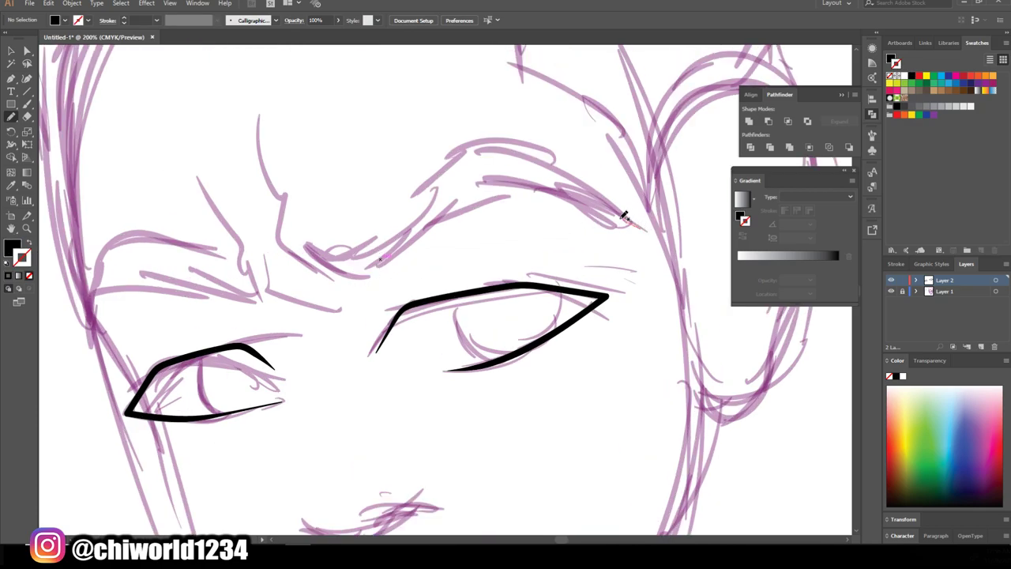
mouse_move(630, 223)
left_mouse_down()
mouse_move(499, 198)
mouse_move(373, 280)
mouse_move(309, 259)
mouse_move(287, 237)
mouse_move(345, 240)
mouse_move(388, 223)
mouse_move(465, 160)
mouse_move(531, 150)
mouse_move(627, 203)
mouse_move(653, 235)
left_mouse_up()
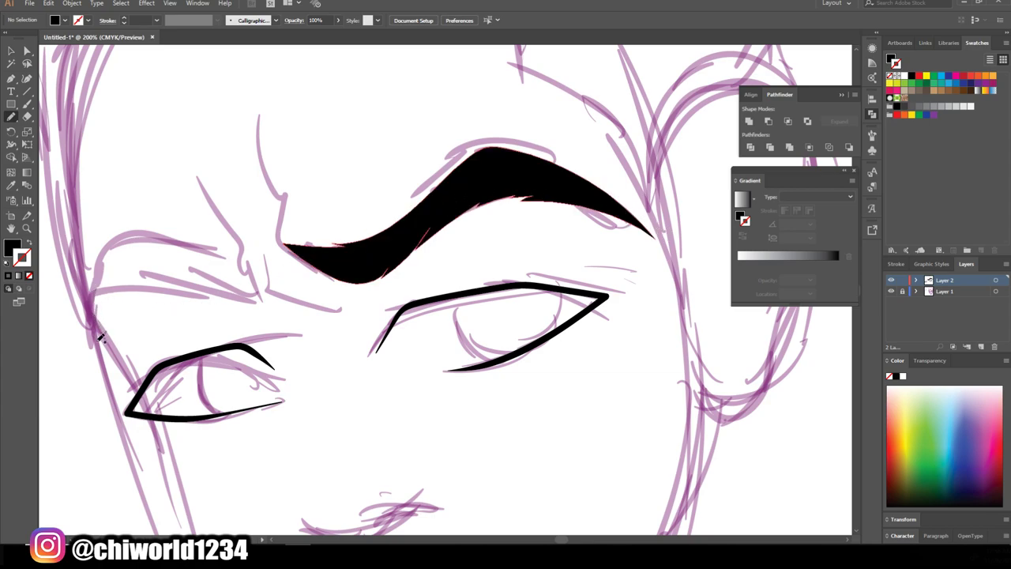
mouse_move(96, 290)
left_mouse_down()
mouse_move(113, 268)
mouse_move(168, 289)
mouse_move(219, 283)
mouse_move(268, 294)
mouse_move(245, 239)
mouse_move(183, 266)
left_mouse_up()
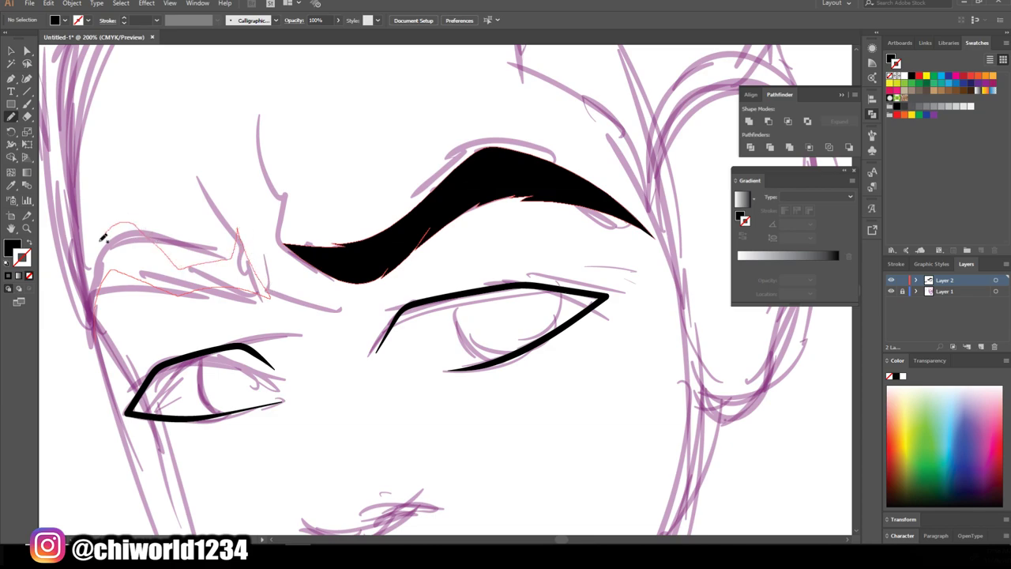
left_click_drag(141, 223, 92, 321)
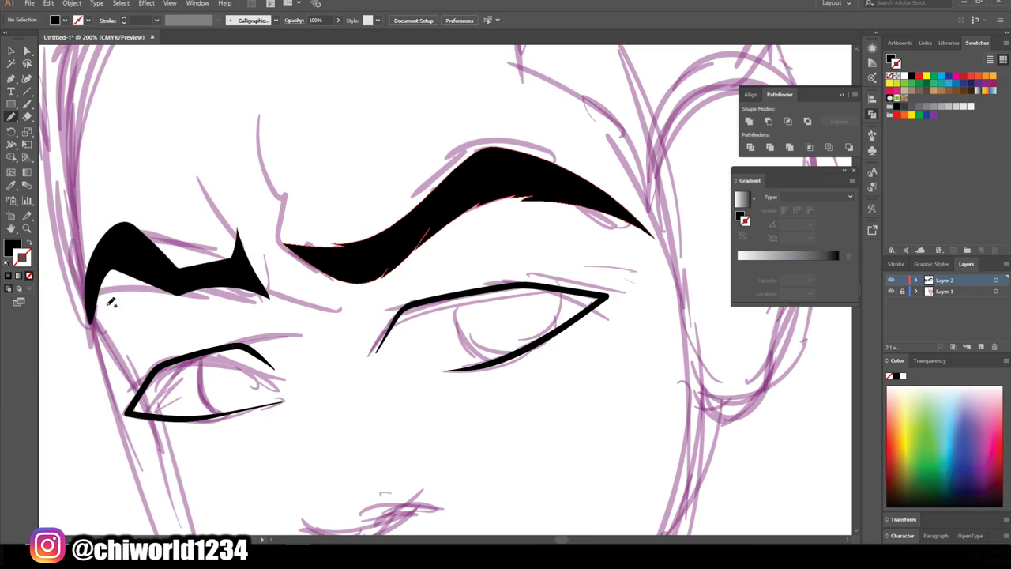
mouse_move(113, 265)
left_mouse_down()
mouse_move(101, 335)
mouse_move(133, 241)
left_mouse_up()
- Zoom in and draw the right iris as a closed solid black shape
scroll(540, 456, "down", 3)
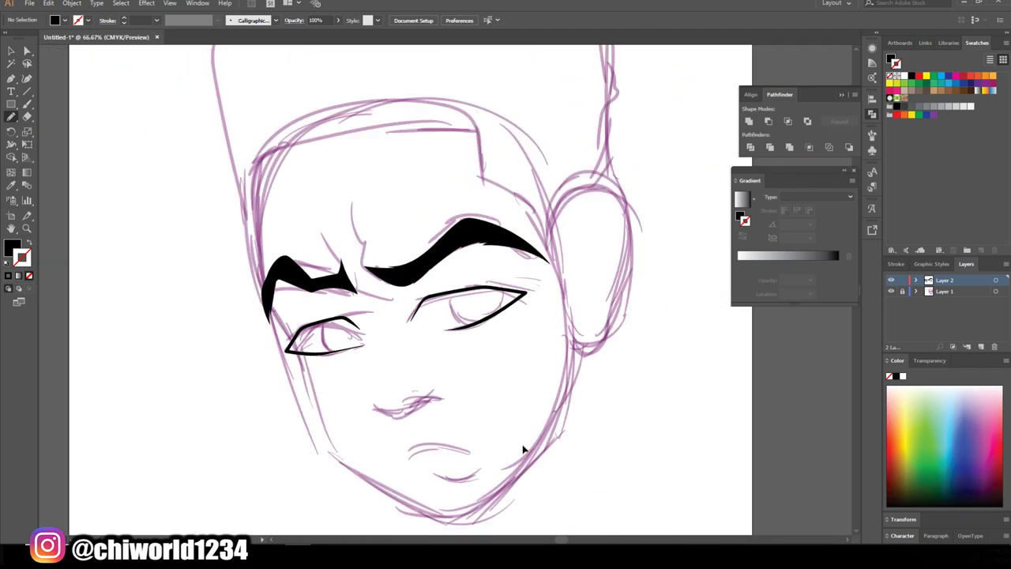
scroll(522, 449, "down", 2)
scroll(537, 442, "up", 2)
scroll(542, 443, "up", 3)
scroll(542, 443, "up", 1)
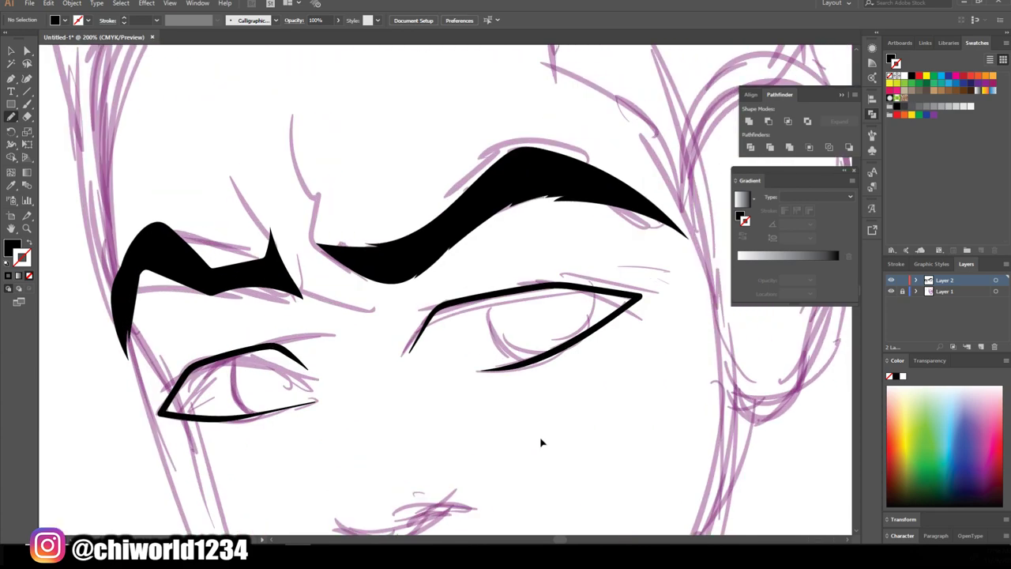
scroll(542, 442, "up", 1)
scroll(541, 442, "up", 1)
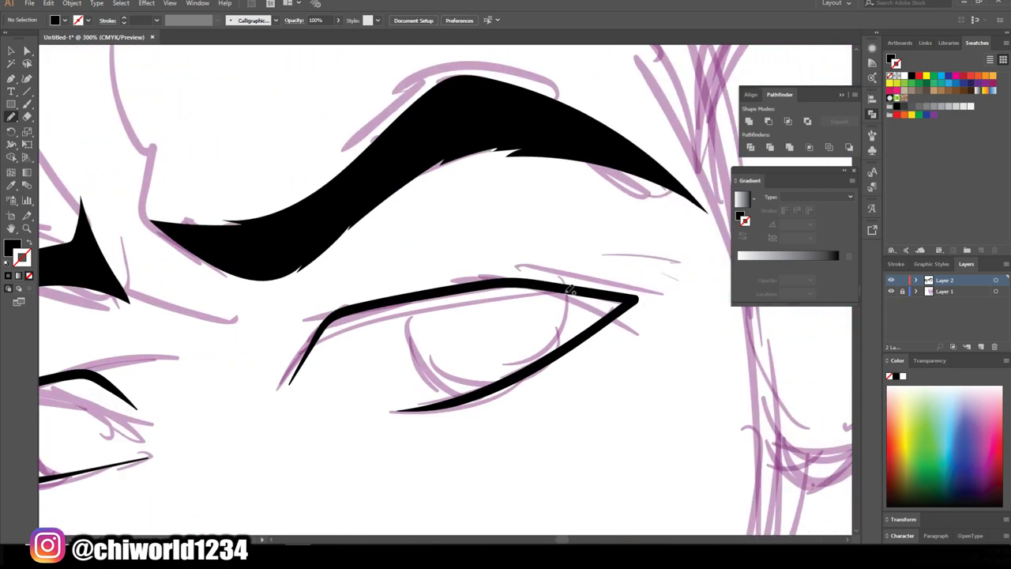
left_click_drag(534, 367, 385, 305)
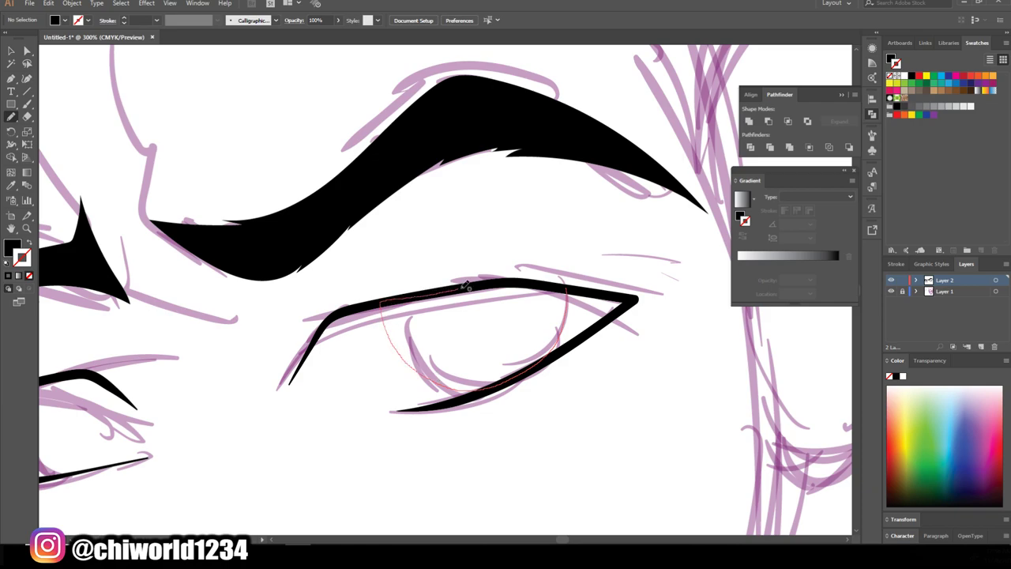
left_click_drag(385, 300, 572, 291)
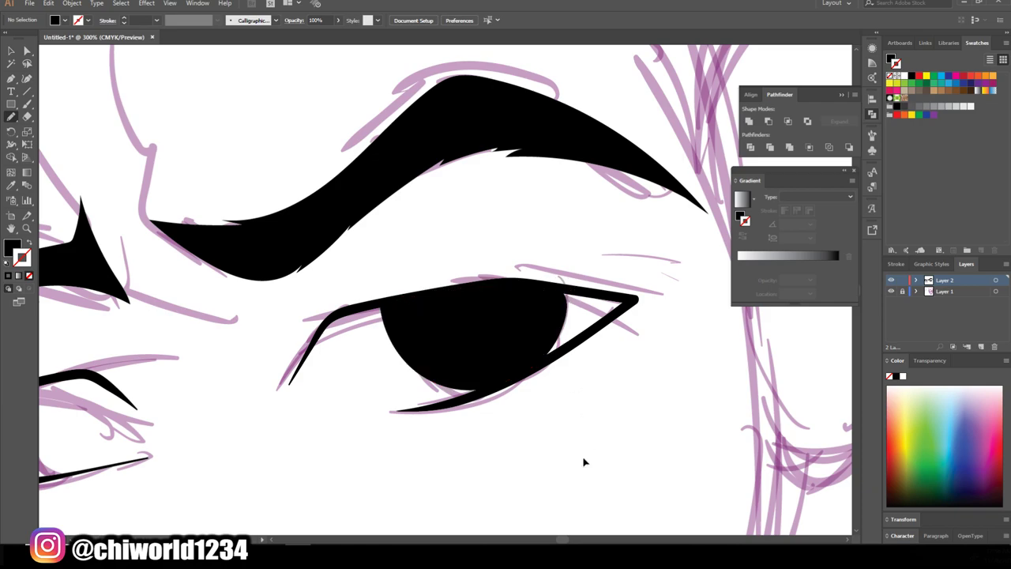
- Draw the left iris from the upper lid as a closed solid black shape
scroll(584, 462, "down", 2)
scroll(569, 455, "down", 2)
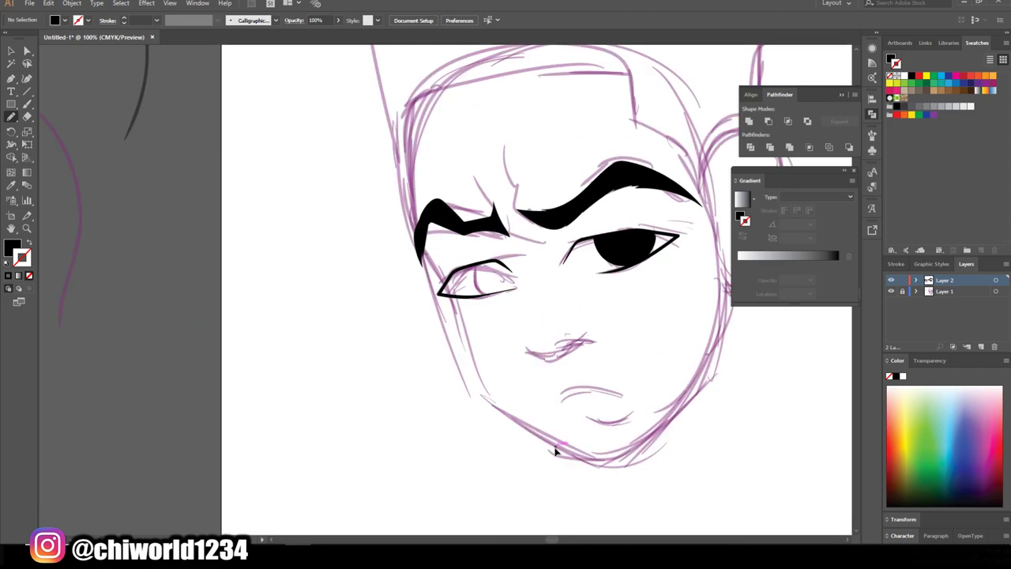
scroll(555, 452, "up", 2)
scroll(557, 443, "up", 2)
scroll(559, 442, "up", 1)
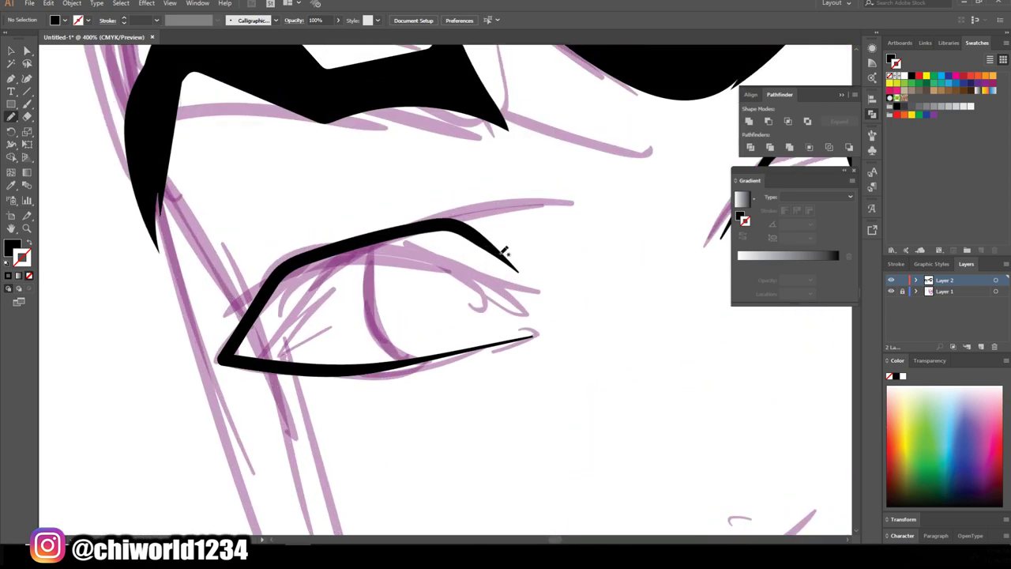
left_click_drag(505, 252, 487, 331)
mouse_move(430, 354)
left_mouse_down()
mouse_move(376, 340)
mouse_move(334, 267)
mouse_move(500, 248)
left_mouse_up()
scroll(542, 332, "down", 2)
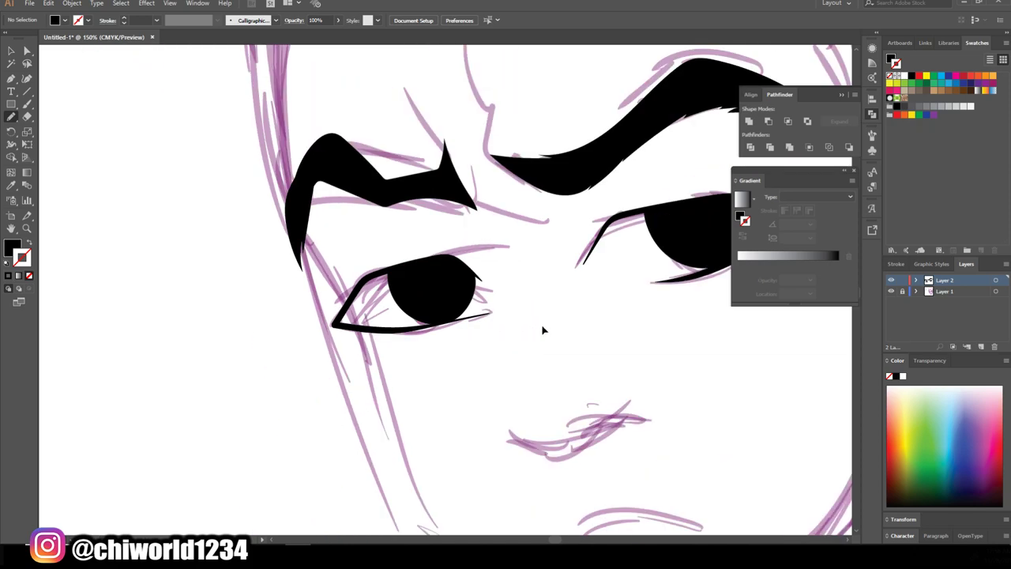
scroll(542, 332, "down", 2)
scroll(556, 323, "up", 1)
scroll(561, 324, "up", 2)
scroll(557, 326, "up", 2)
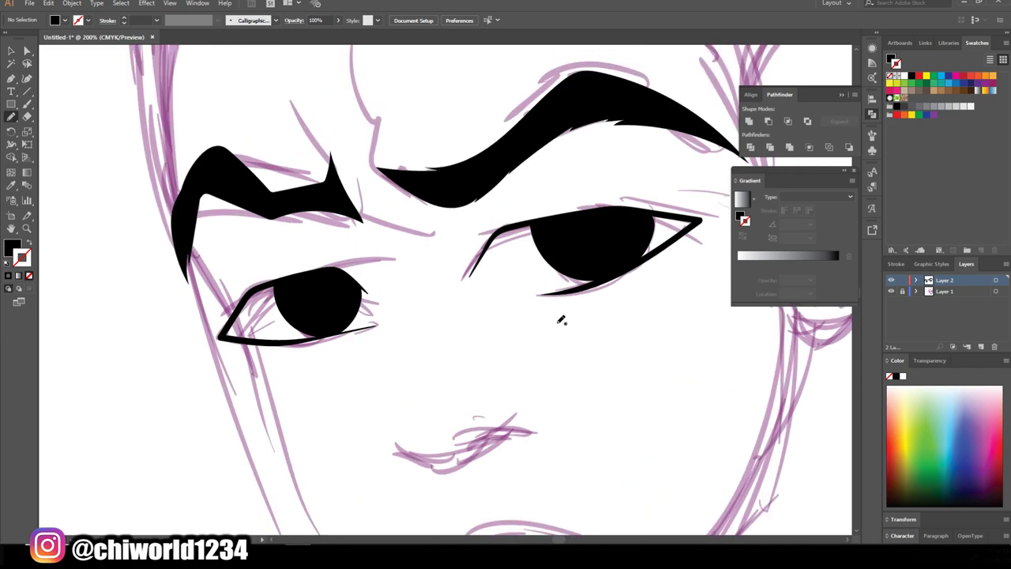
scroll(558, 323, "up", 1)
scroll(558, 323, "up", 1)
left_click(26, 108)
- Thicken the right brow, ink frown creases, and add arched lid lines above both eyes
scroll(122, 121, "up", 2)
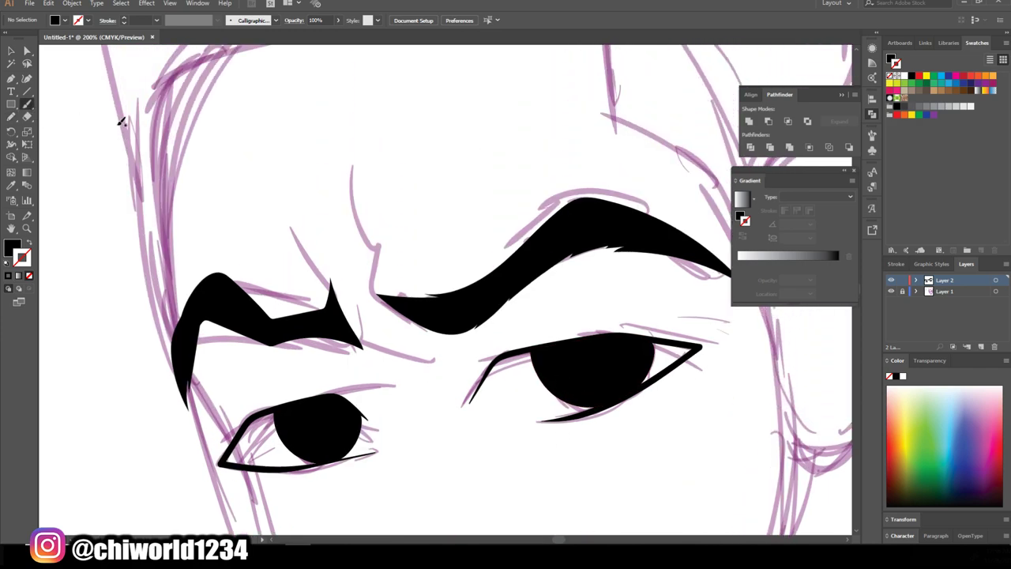
left_click_drag(413, 305, 389, 295)
left_click_drag(377, 273, 366, 153)
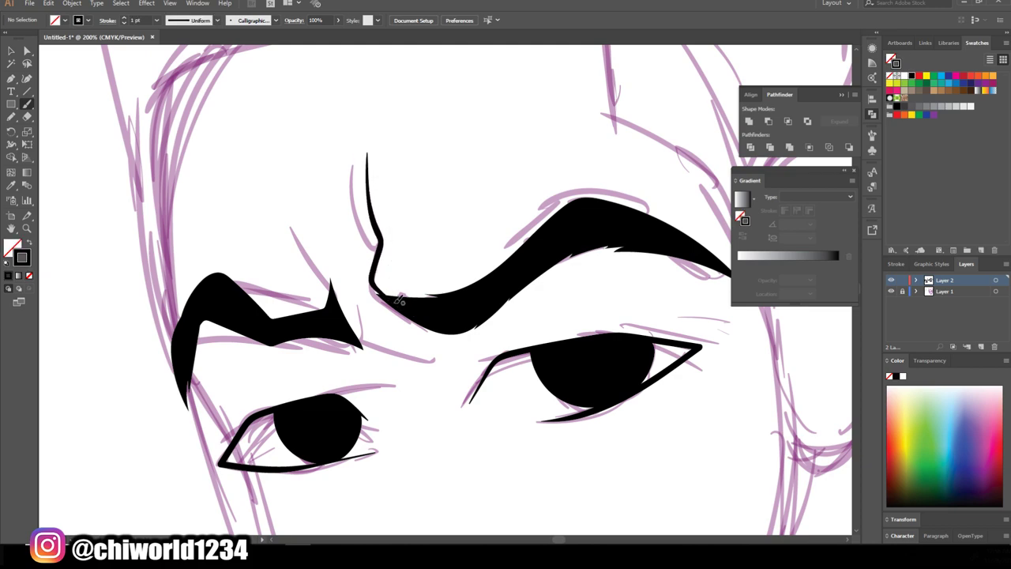
left_click_drag(386, 243, 372, 294)
mouse_move(440, 349)
left_mouse_down()
mouse_move(378, 324)
mouse_move(350, 289)
mouse_move(349, 257)
left_mouse_up()
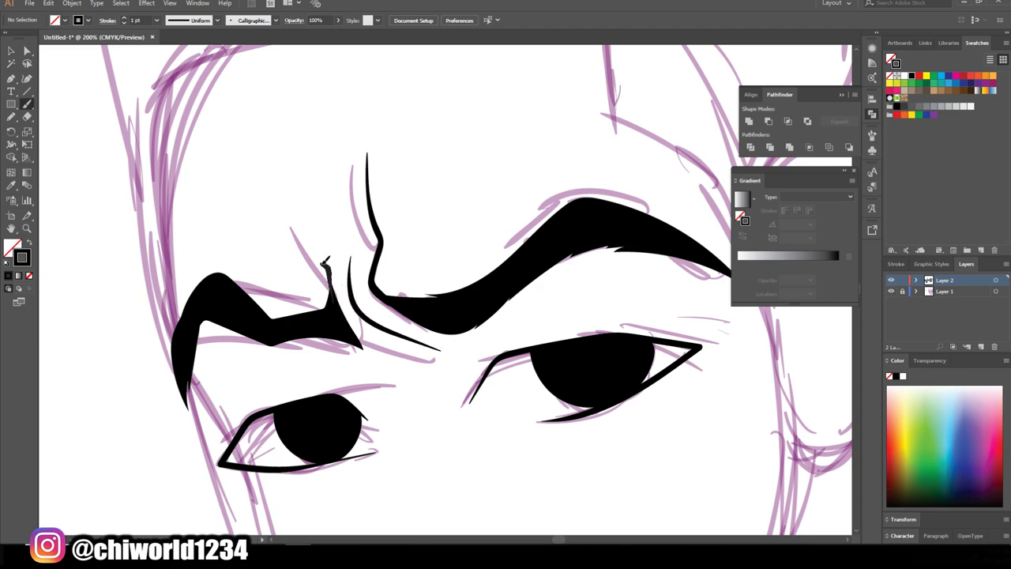
left_click_drag(312, 250, 260, 199)
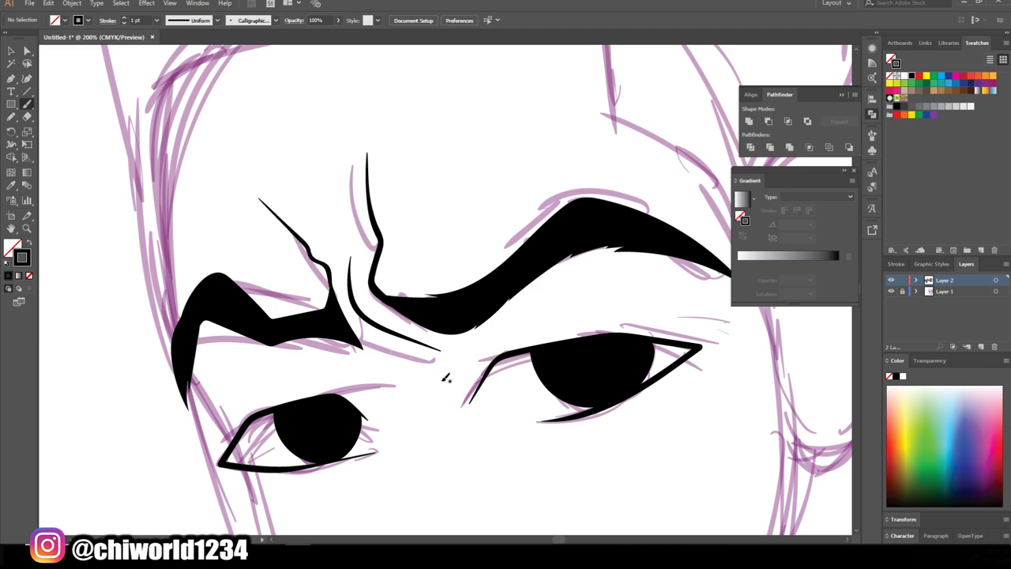
mouse_move(462, 382)
left_mouse_down()
mouse_move(475, 342)
mouse_move(526, 320)
mouse_move(656, 317)
left_mouse_up()
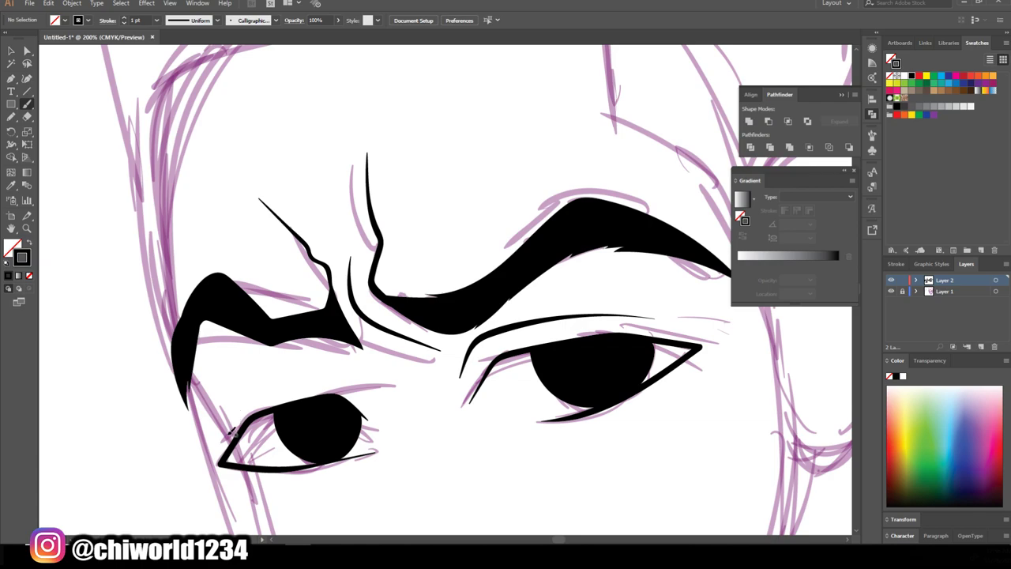
mouse_move(274, 385)
left_mouse_down()
mouse_move(347, 375)
mouse_move(370, 390)
left_mouse_up()
- Zoom in on the lower face and ink the nose with two tapered black strokes
scroll(545, 506, "down", 3)
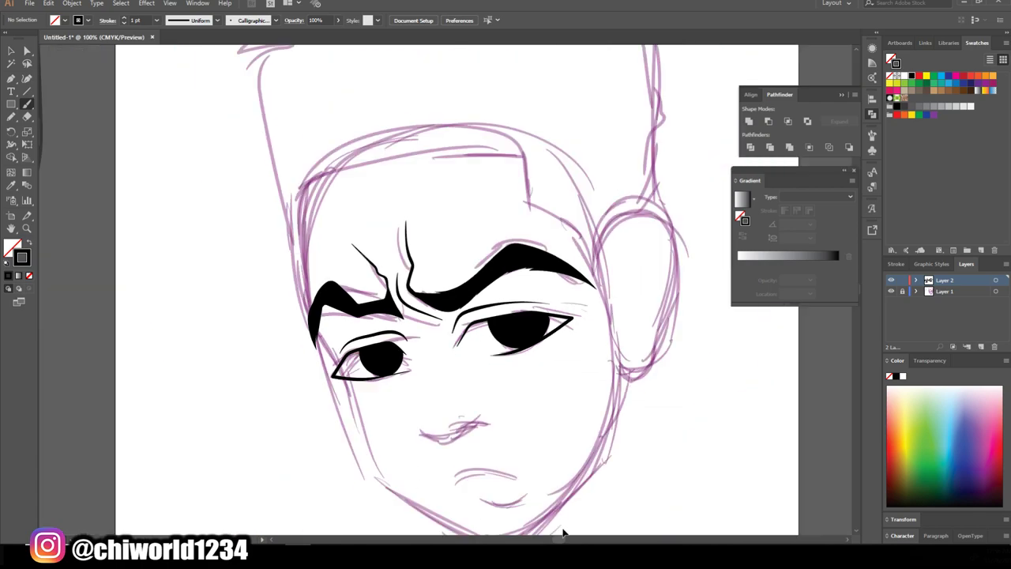
scroll(548, 467, "down", 3)
scroll(548, 467, "up", 3)
scroll(550, 471, "up", 3)
scroll(550, 471, "up", 2)
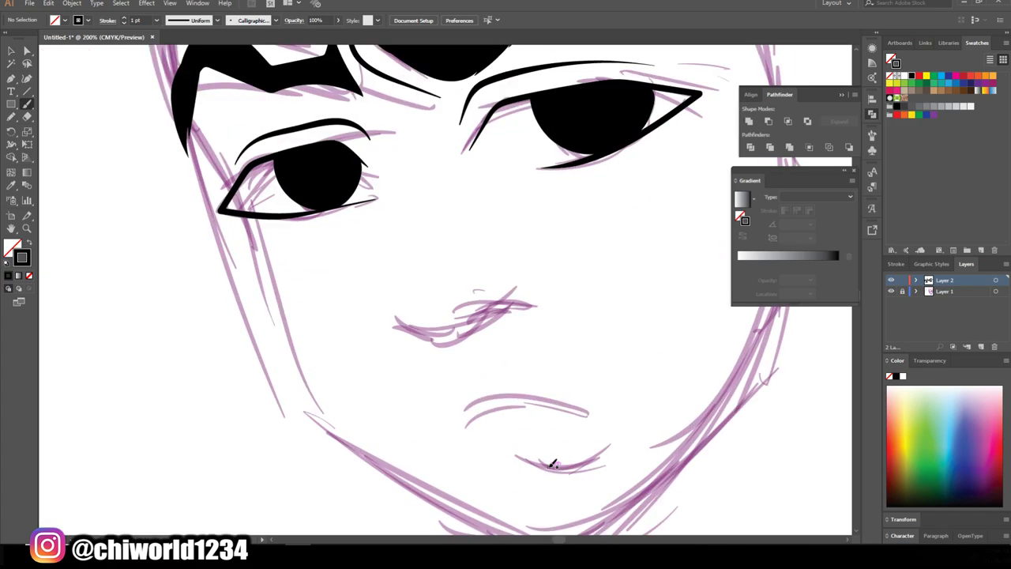
left_click_drag(474, 317, 524, 311)
left_click_drag(408, 324, 392, 322)
- Ink the downturned mouth line and the lower-lip curve in black
mouse_move(476, 410)
left_mouse_down()
mouse_move(562, 399)
mouse_move(591, 417)
left_mouse_up()
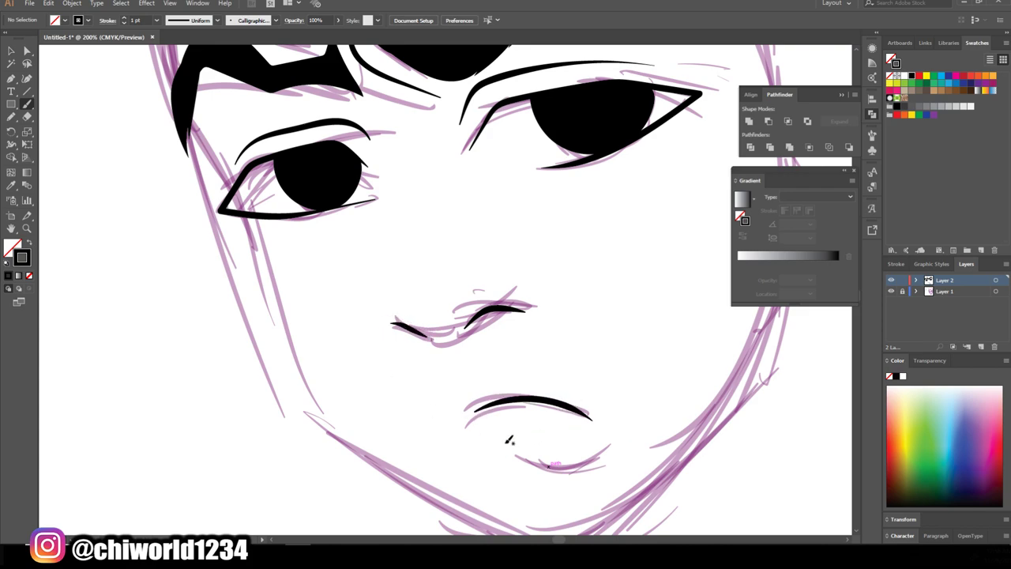
mouse_move(509, 444)
left_mouse_down()
mouse_move(553, 466)
mouse_move(608, 447)
left_mouse_up()
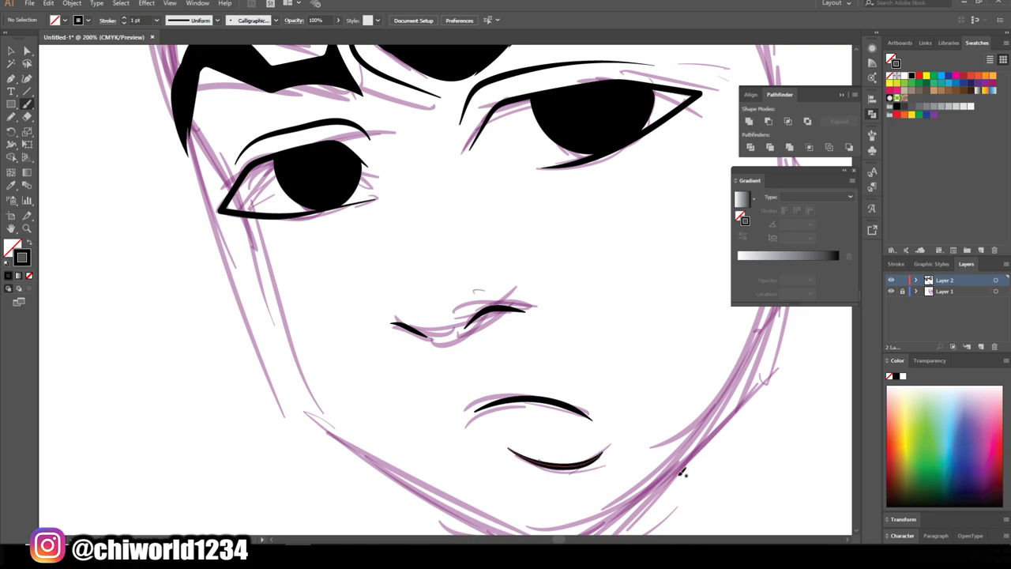
key("ctrl+minus")
key("ctrl+minus")
key("ctrl+minus")
key("ctrl+1")
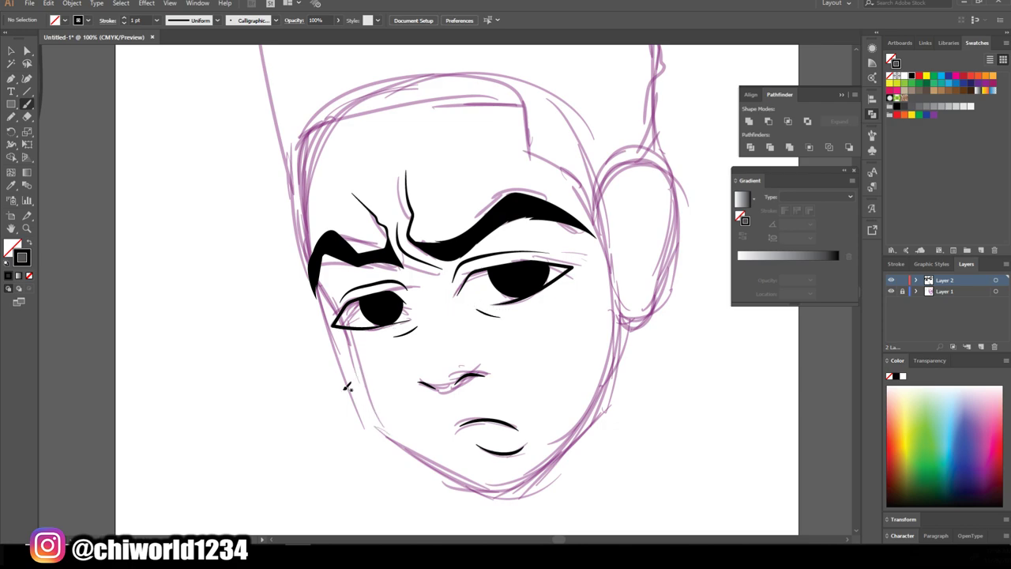
- Brush black lines along the left jaw and cheek, the flat head top, the ear and the right jaw
left_click_drag(508, 494, 371, 419)
left_click_drag(354, 384, 338, 345)
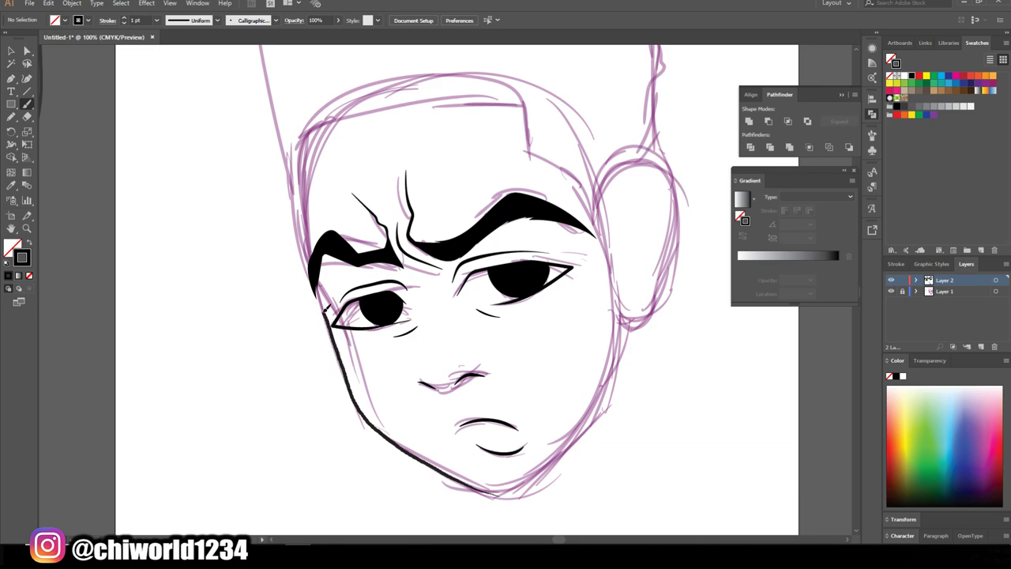
mouse_move(301, 254)
left_mouse_down()
mouse_move(294, 147)
mouse_move(391, 111)
mouse_move(527, 99)
mouse_move(539, 169)
mouse_move(588, 184)
mouse_move(610, 235)
mouse_move(606, 196)
left_mouse_up()
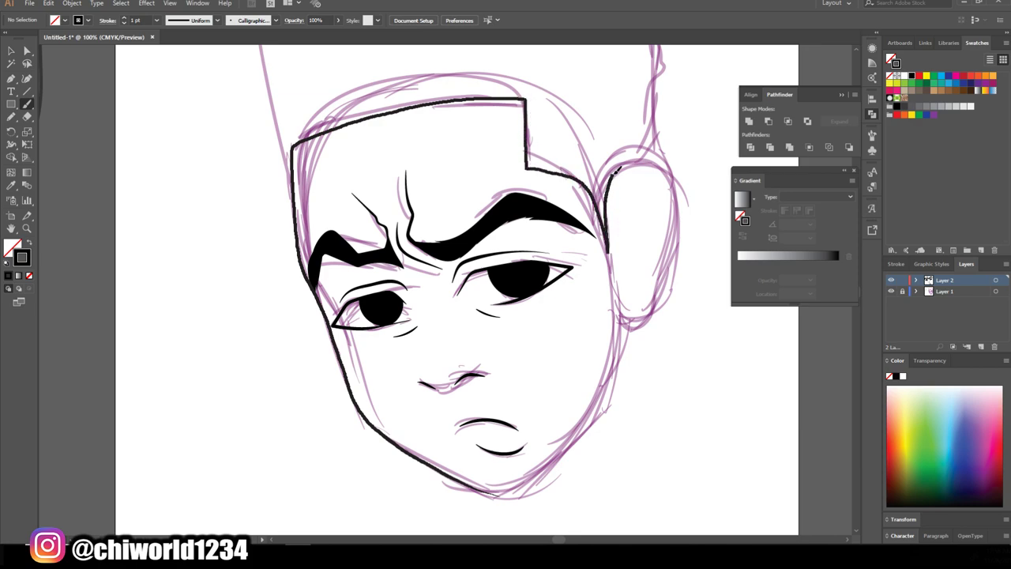
mouse_move(651, 151)
left_mouse_down()
mouse_move(680, 199)
mouse_move(676, 260)
mouse_move(658, 306)
left_mouse_up()
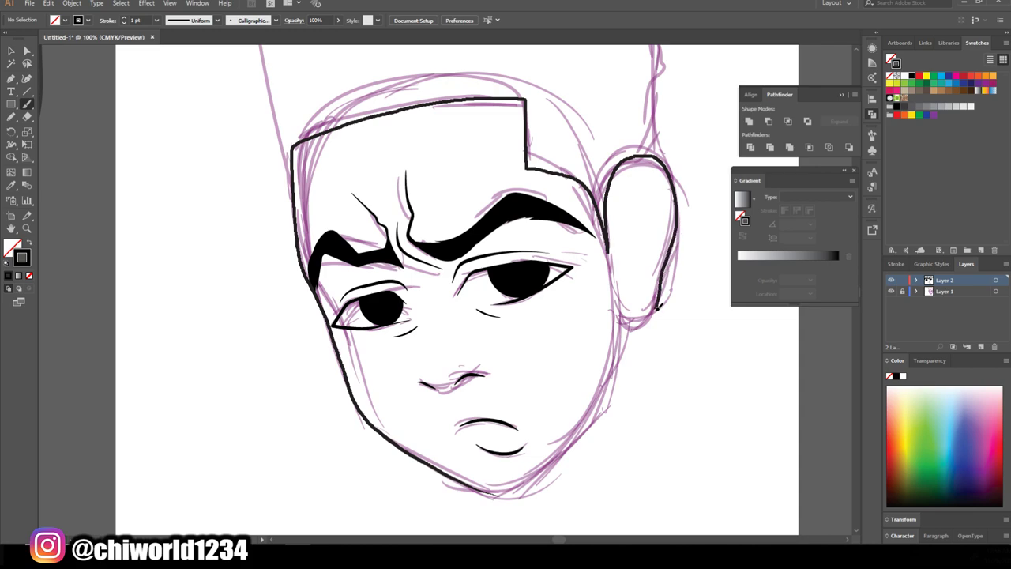
mouse_move(618, 340)
left_mouse_down()
mouse_move(602, 399)
mouse_move(565, 447)
left_mouse_up()
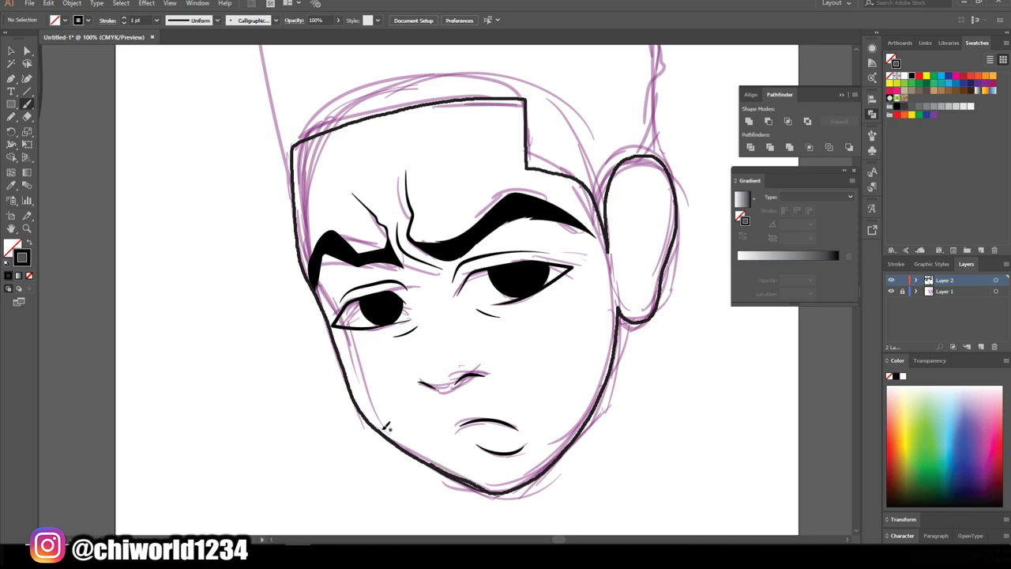
key("ctrl+minus")
key("ctrl+minus")
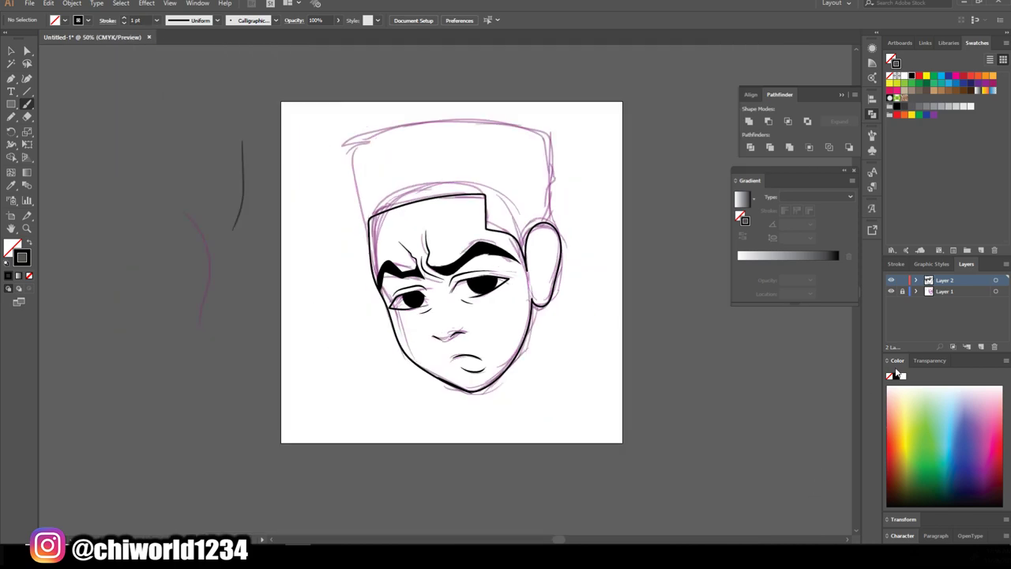
- Hide the purple sketch on Layer 1 to view the clean lineart
left_click(892, 293)
key("ctrl+minus")
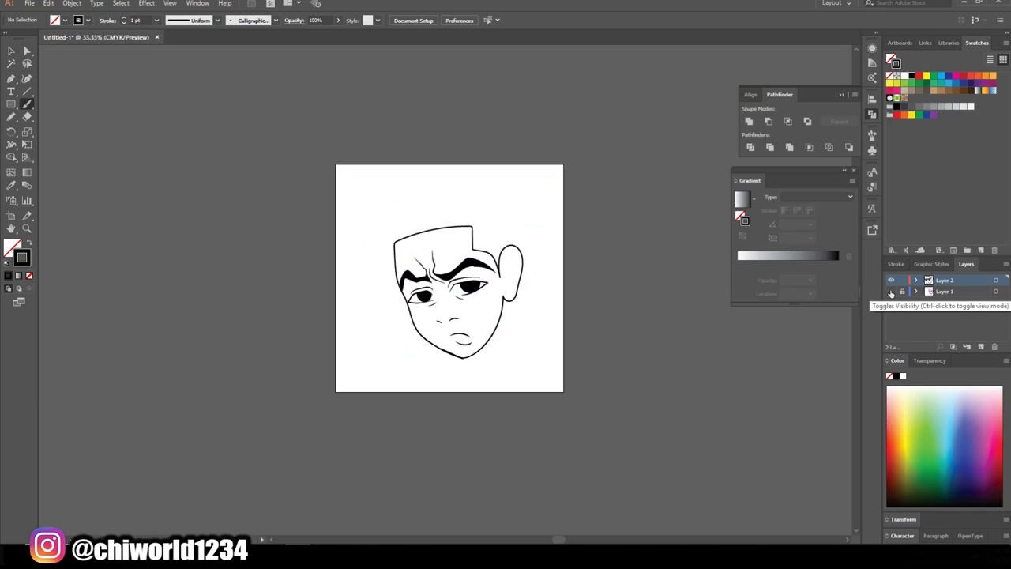
key("ctrl+plus")
key("ctrl+plus")
key("ctrl+plus")
key("ctrl+plus")
key("ctrl+plus")
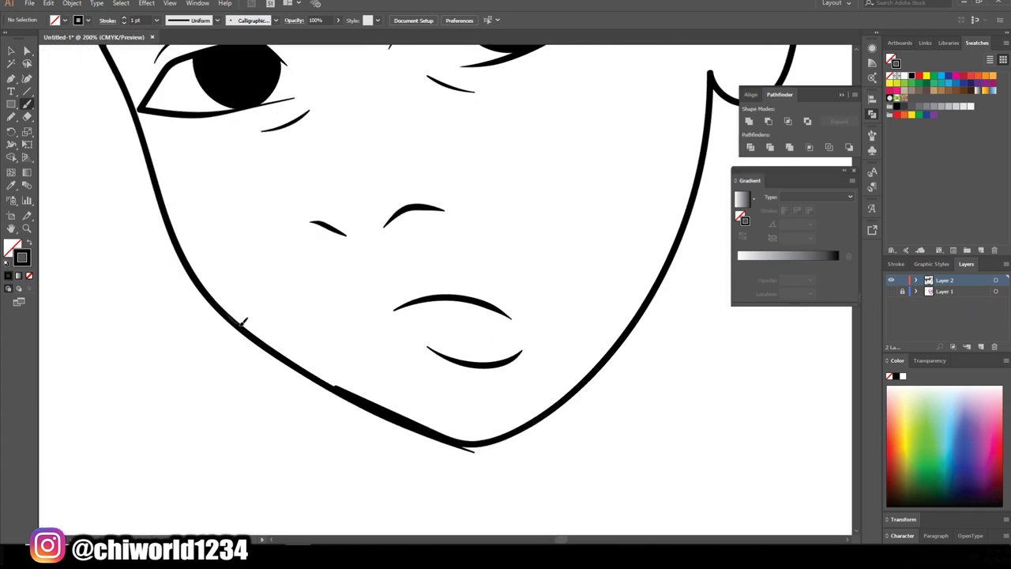
- Brush extra black passes along the chin and right jawline up toward the ear
left_click_drag(242, 322, 493, 433)
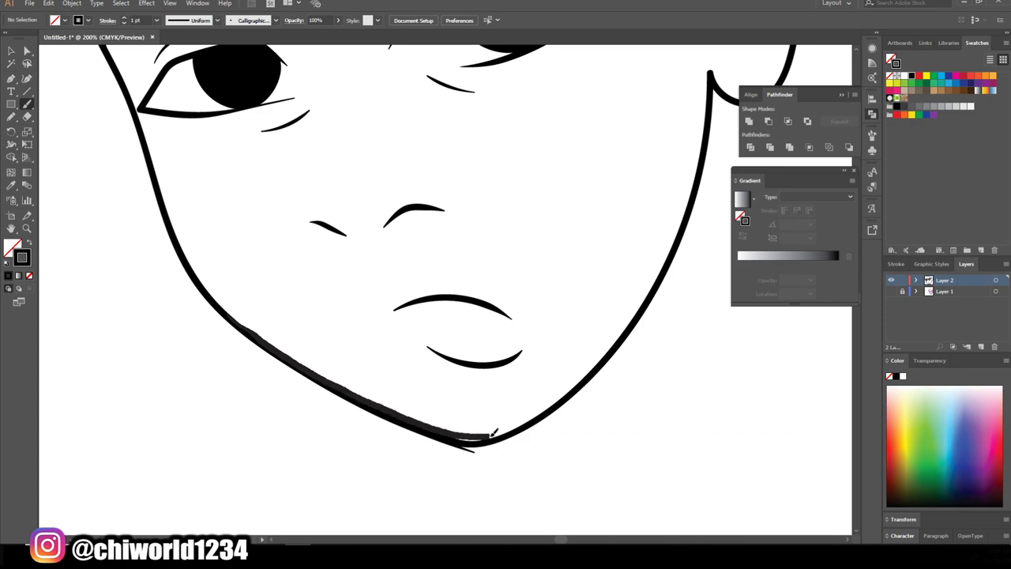
left_click_drag(494, 432, 616, 354)
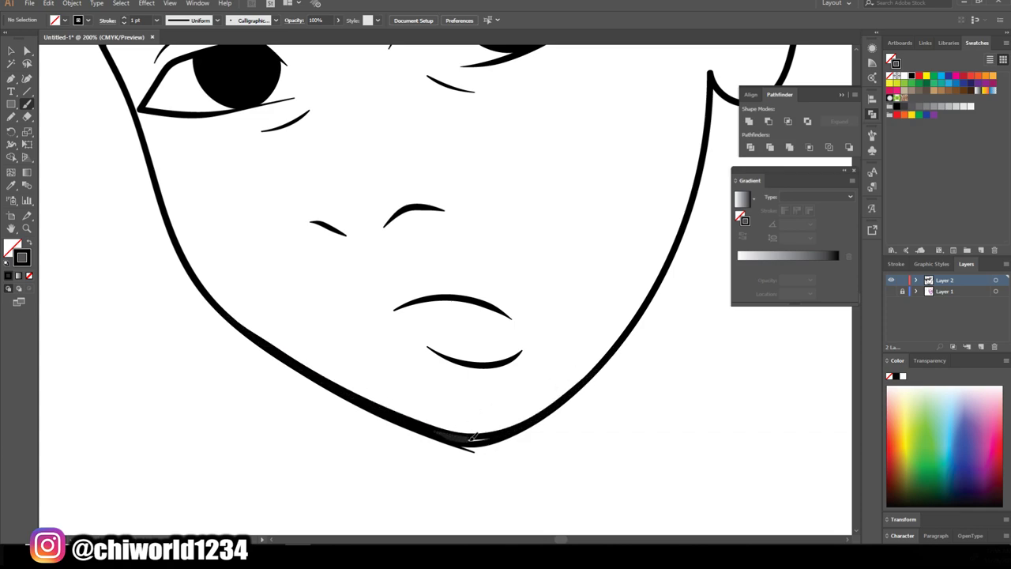
left_click_drag(472, 435, 528, 419)
left_click_drag(371, 405, 639, 335)
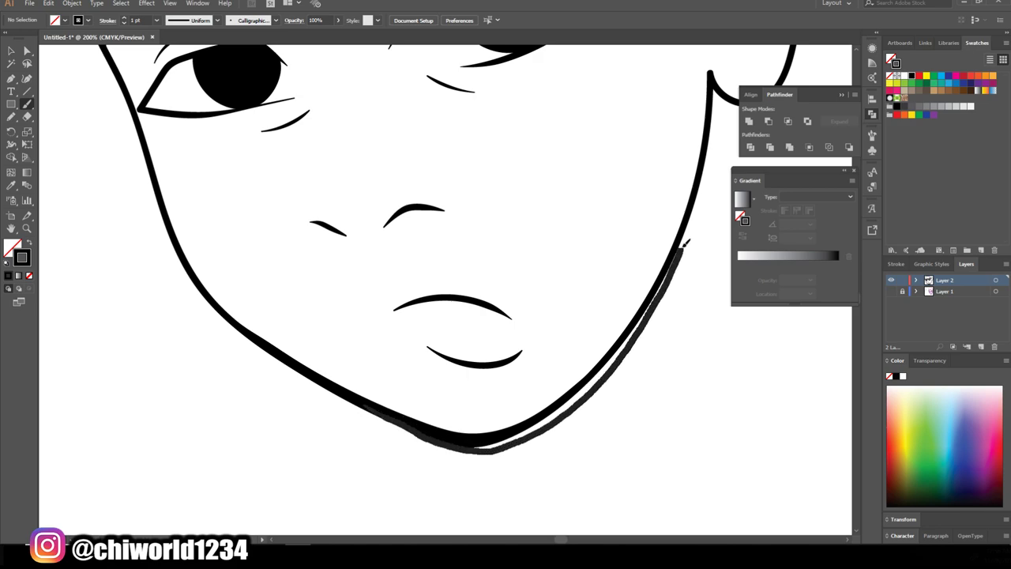
left_click_drag(639, 335, 709, 150)
mouse_move(452, 441)
left_mouse_down()
mouse_move(681, 255)
mouse_move(630, 344)
mouse_move(528, 427)
mouse_move(474, 447)
left_mouse_up()
left_click_drag(555, 408, 566, 402)
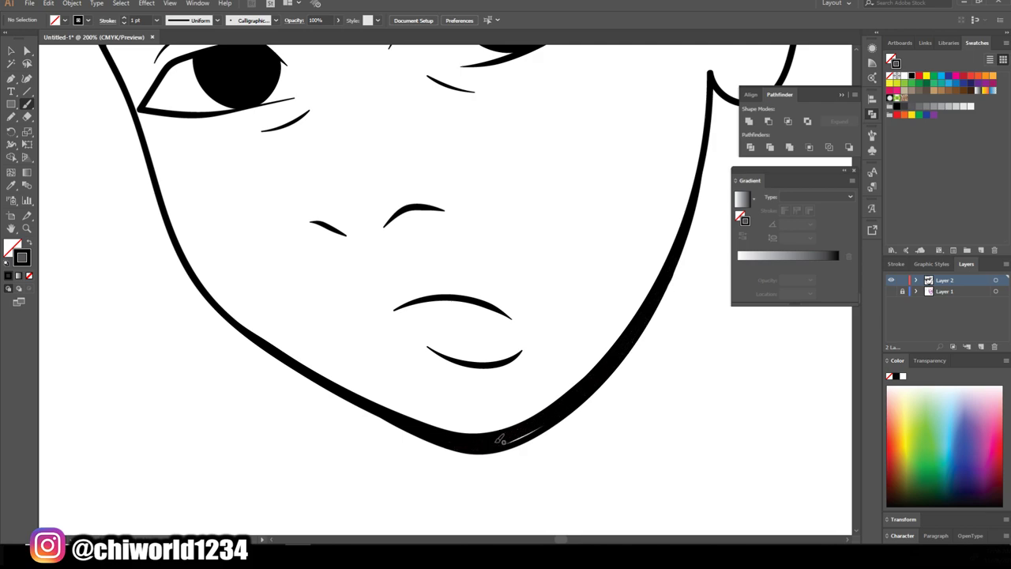
left_click_drag(500, 442, 564, 403)
- Draw the inner ear fold, the curve down to the lobe and the upper-ear fold in black
scroll(577, 486, "down", 2)
scroll(606, 448, "down", 2)
scroll(618, 435, "up", 2)
scroll(621, 440, "up", 1)
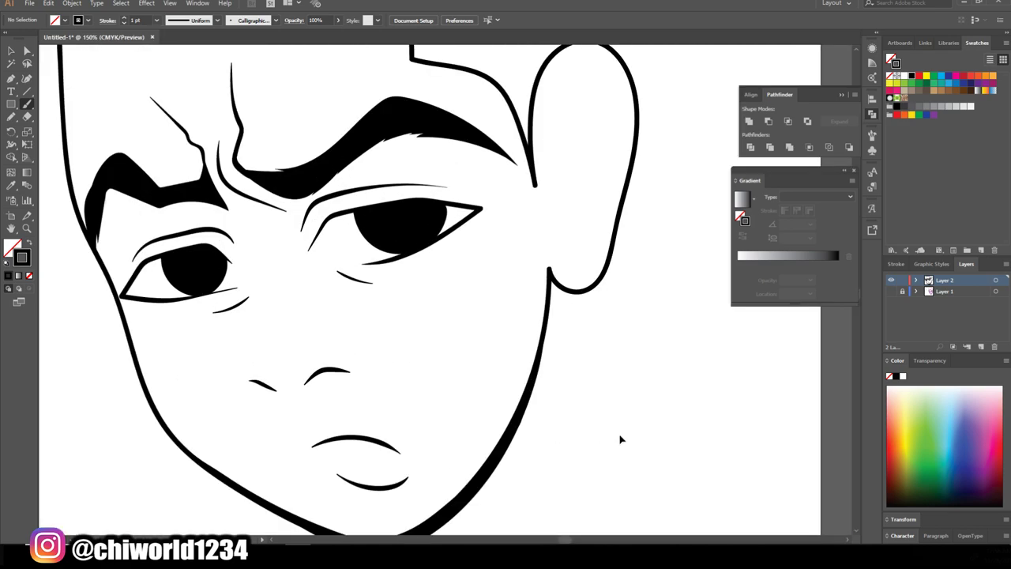
scroll(620, 440, "up", 1)
scroll(623, 429, "up", 1)
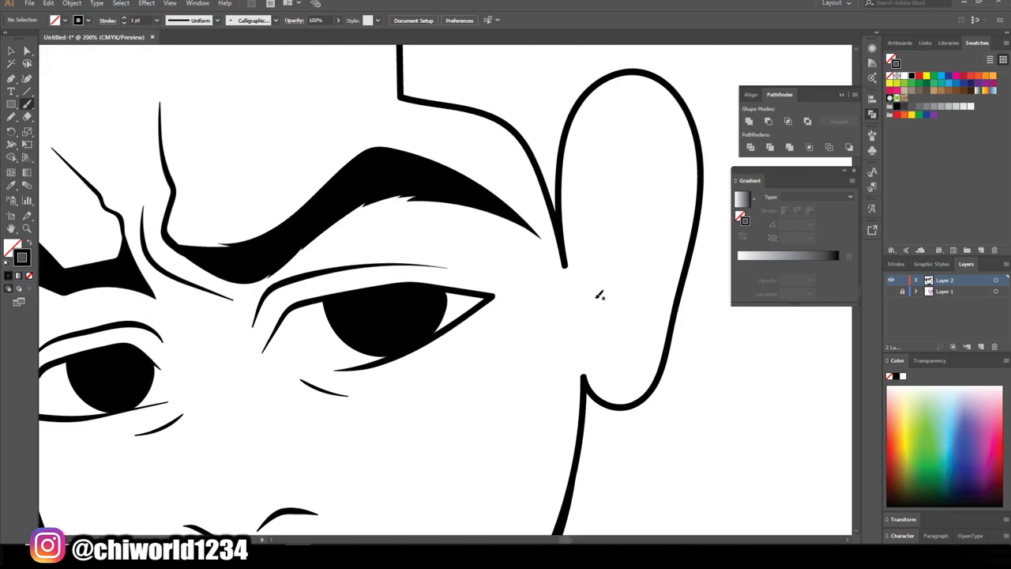
mouse_move(596, 296)
left_mouse_down()
mouse_move(621, 235)
mouse_move(597, 212)
mouse_move(595, 170)
mouse_move(633, 111)
mouse_move(670, 127)
left_mouse_up()
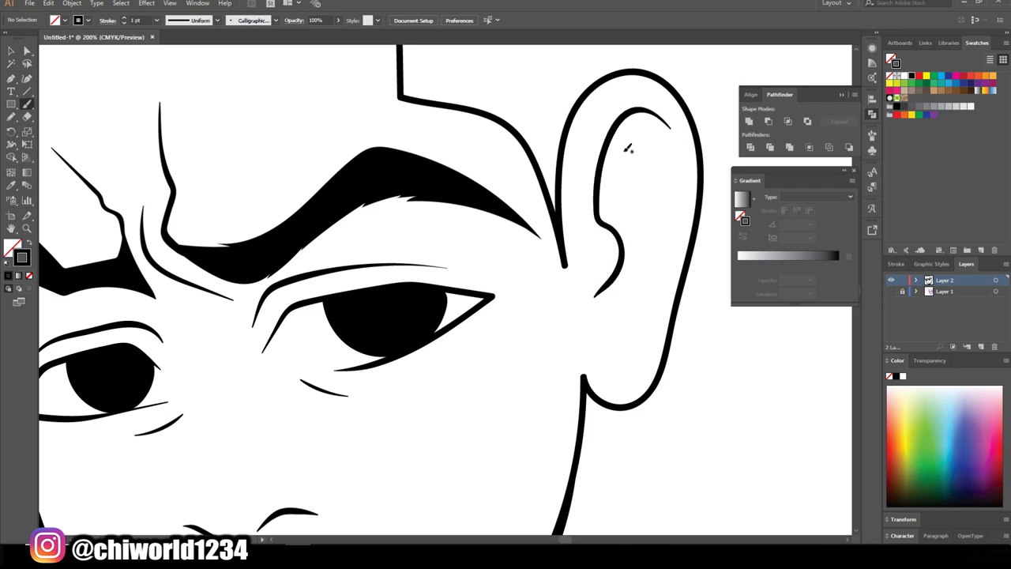
mouse_move(601, 168)
left_mouse_down()
mouse_move(671, 234)
mouse_move(622, 298)
mouse_move(634, 332)
mouse_move(619, 352)
mouse_move(608, 316)
left_mouse_up()
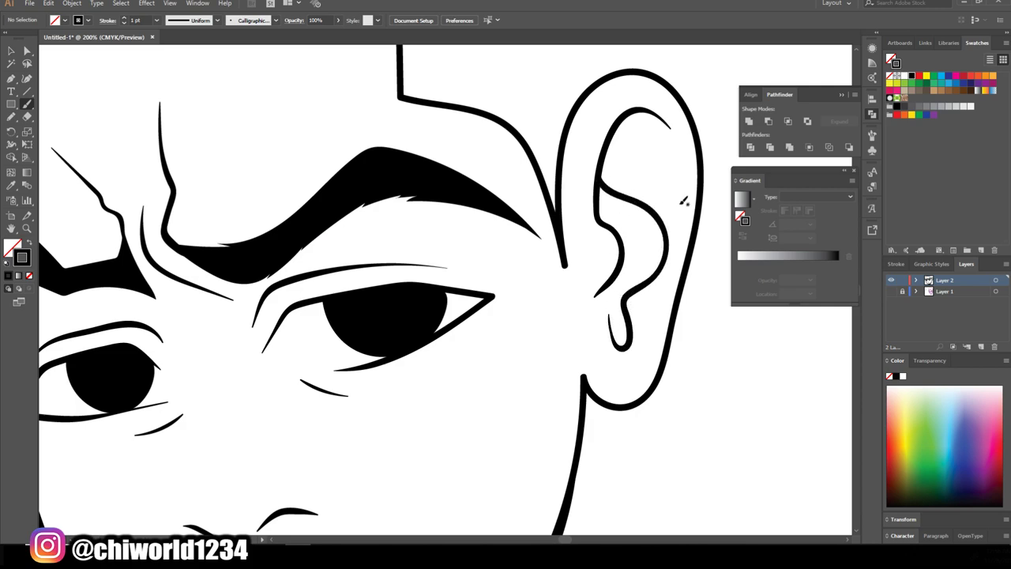
mouse_move(678, 184)
left_mouse_down()
mouse_move(626, 135)
mouse_move(636, 113)
left_mouse_up()
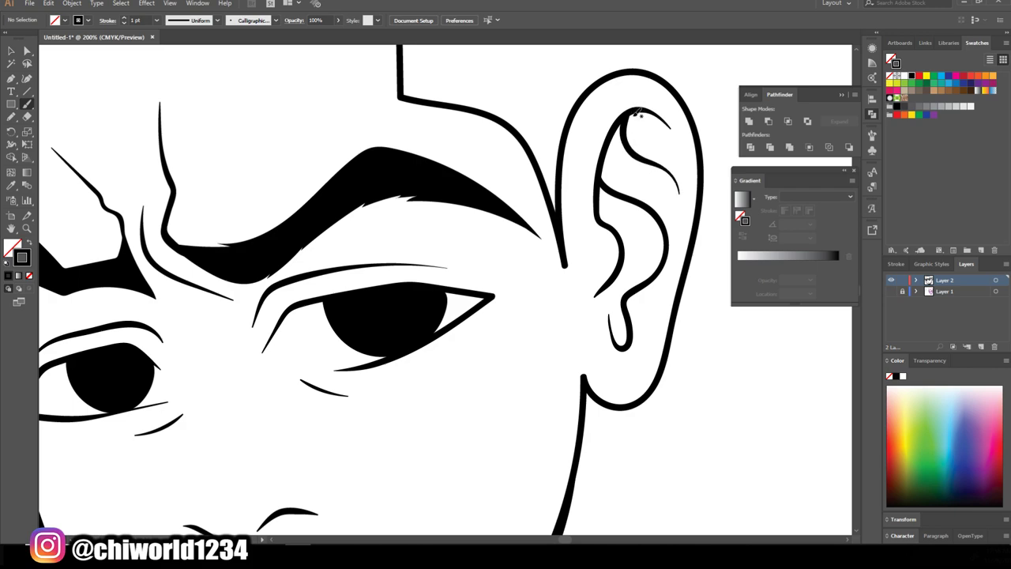
- Keep 'Fill new pencil strokes' on in Pencil options and switch to black fill with no stroke
key("ctrl+minus")
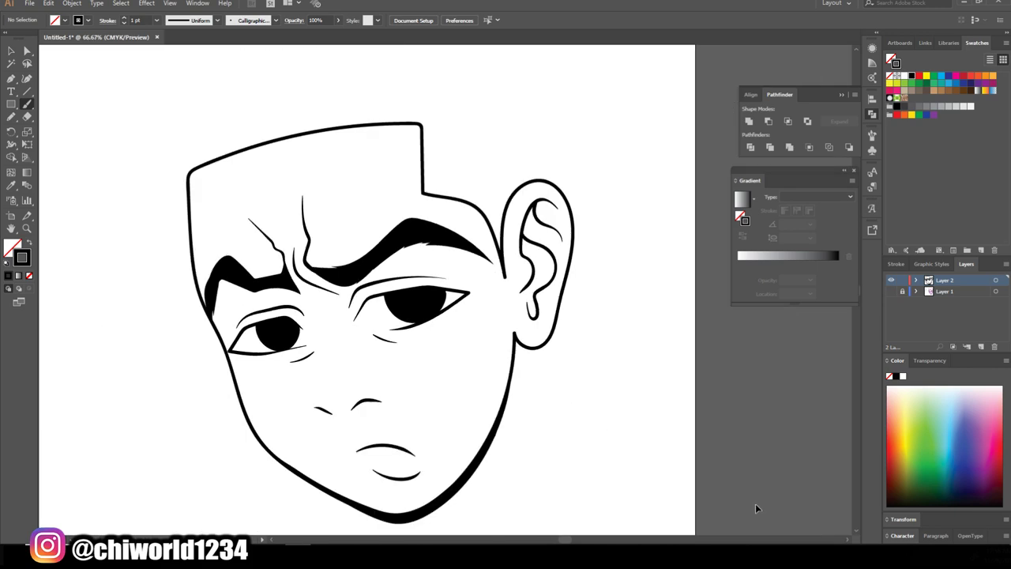
key("ctrl+minus")
key("ctrl+plus")
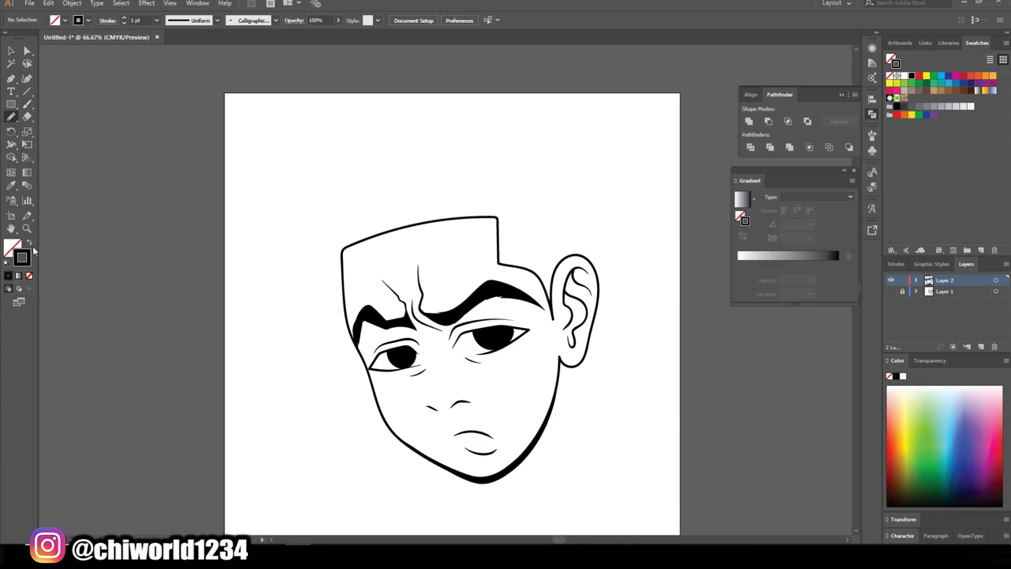
double_click(11, 118)
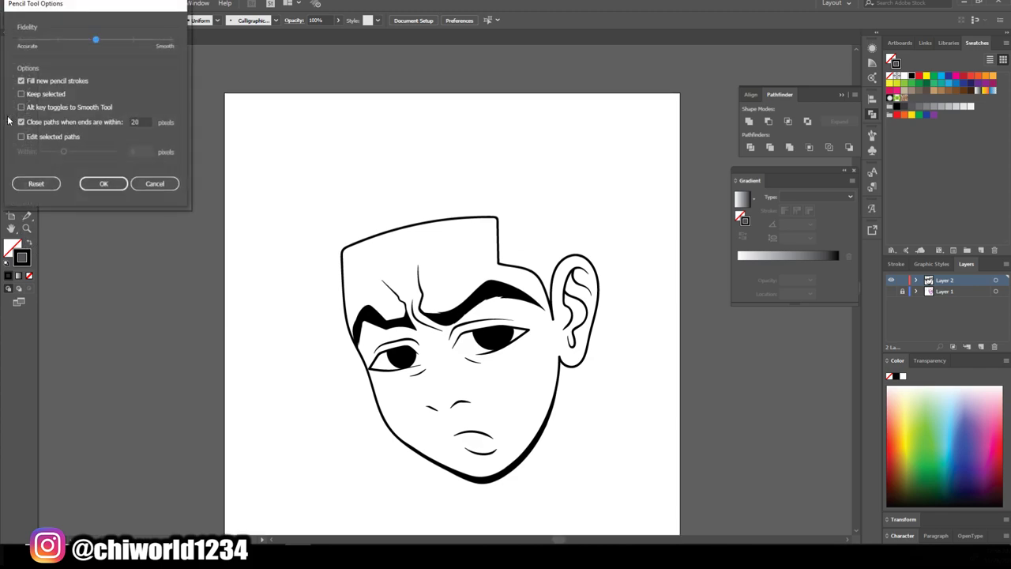
left_click(96, 185)
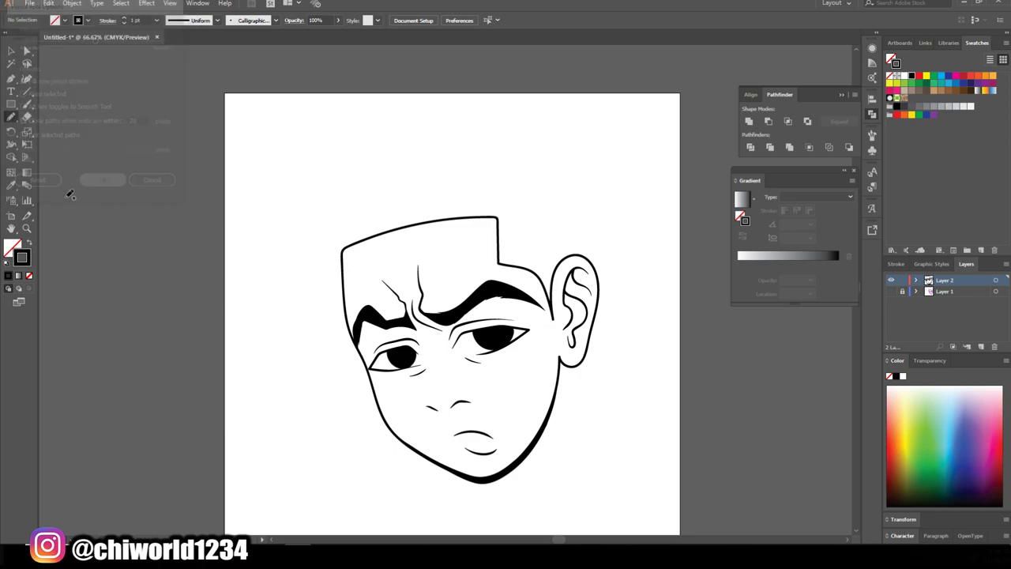
left_click(29, 245)
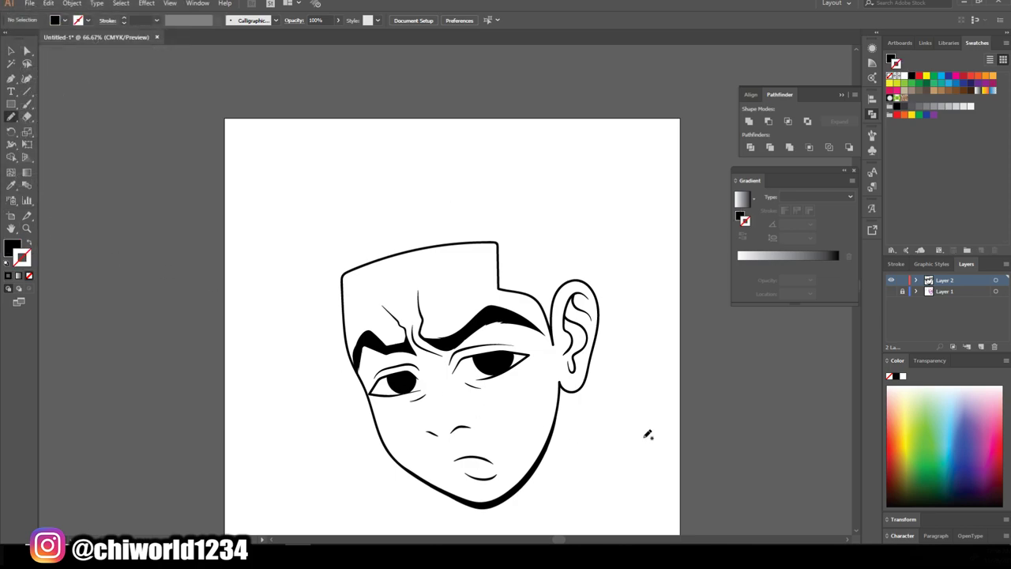
key("ctrl+plus")
key("ctrl+plus")
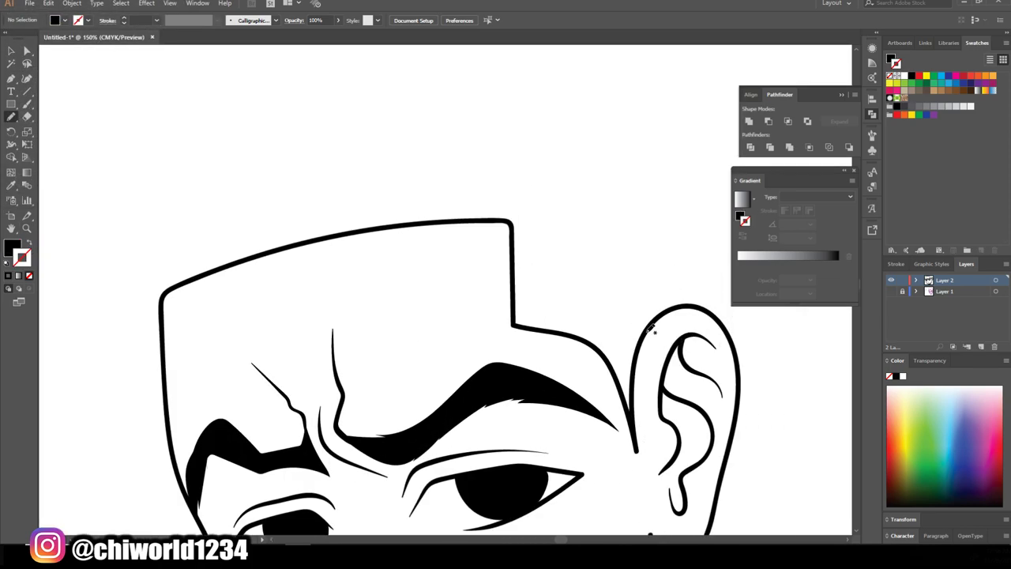
- Trace a closed pencil outline over the head top to form a solid black flat-top hair block
left_click_drag(649, 329, 644, 345)
mouse_move(636, 411)
left_mouse_down()
mouse_move(642, 463)
mouse_move(612, 375)
mouse_move(581, 341)
mouse_move(523, 325)
mouse_move(511, 219)
mouse_move(312, 240)
mouse_move(216, 274)
left_mouse_up()
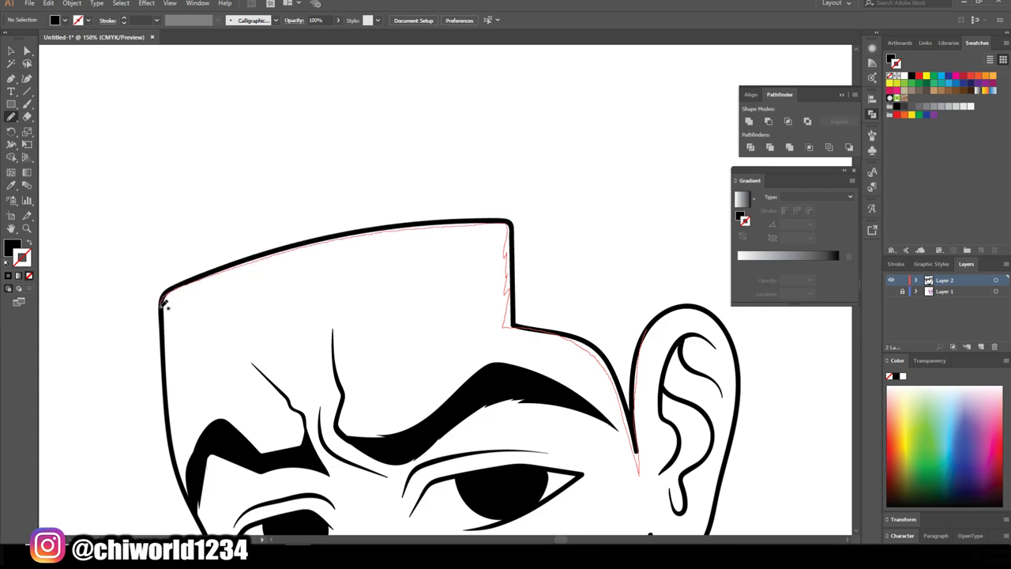
mouse_move(164, 316)
left_mouse_down()
mouse_move(153, 226)
mouse_move(163, 140)
mouse_move(524, 83)
mouse_move(700, 154)
mouse_move(685, 290)
left_mouse_up()
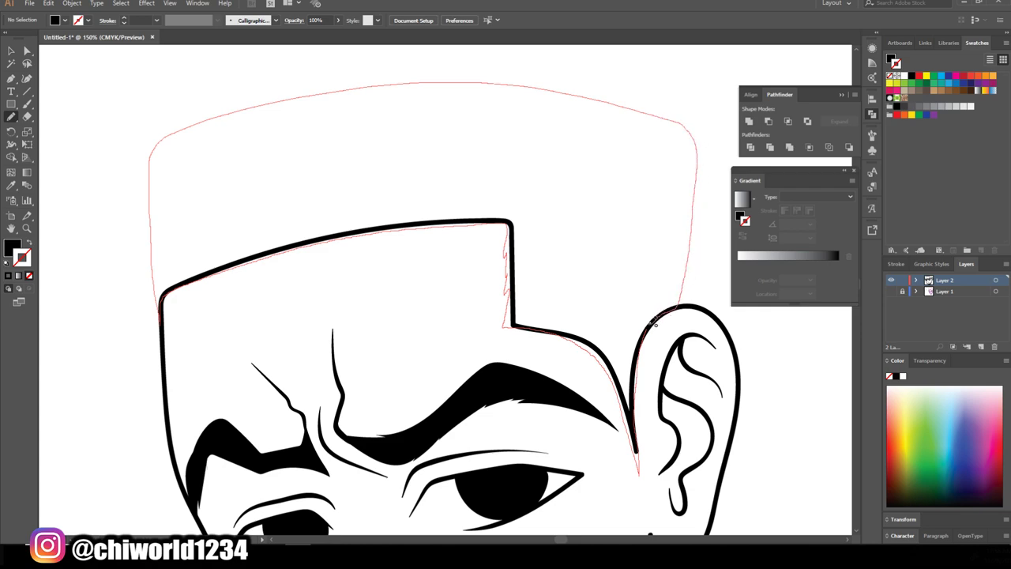
left_click_drag(642, 350, 637, 475)
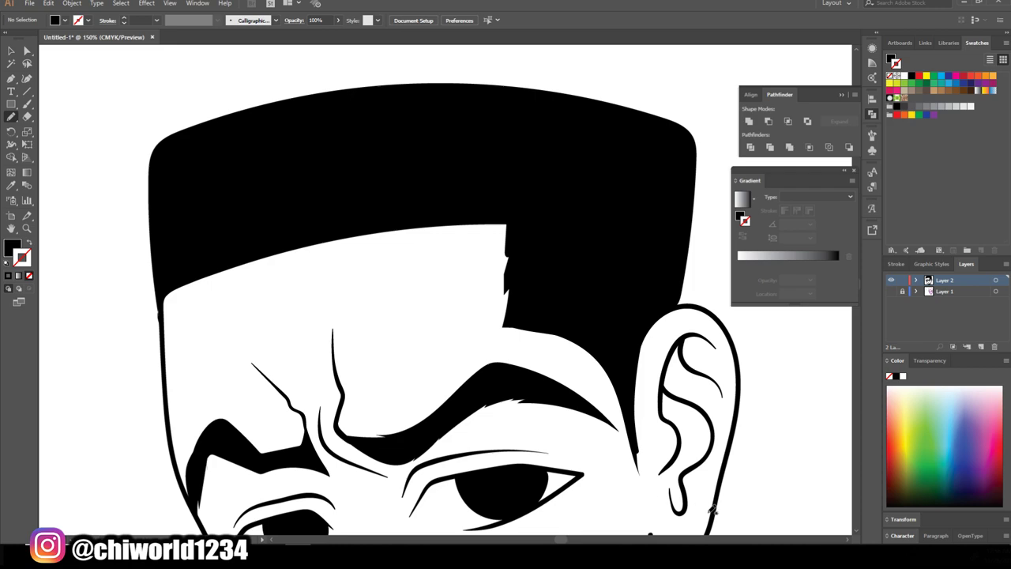
scroll(757, 532, "down", 2)
scroll(717, 483, "down", 2)
- Draw a jagged hair outline rising from the ear across the head
scroll(685, 445, "down", 1)
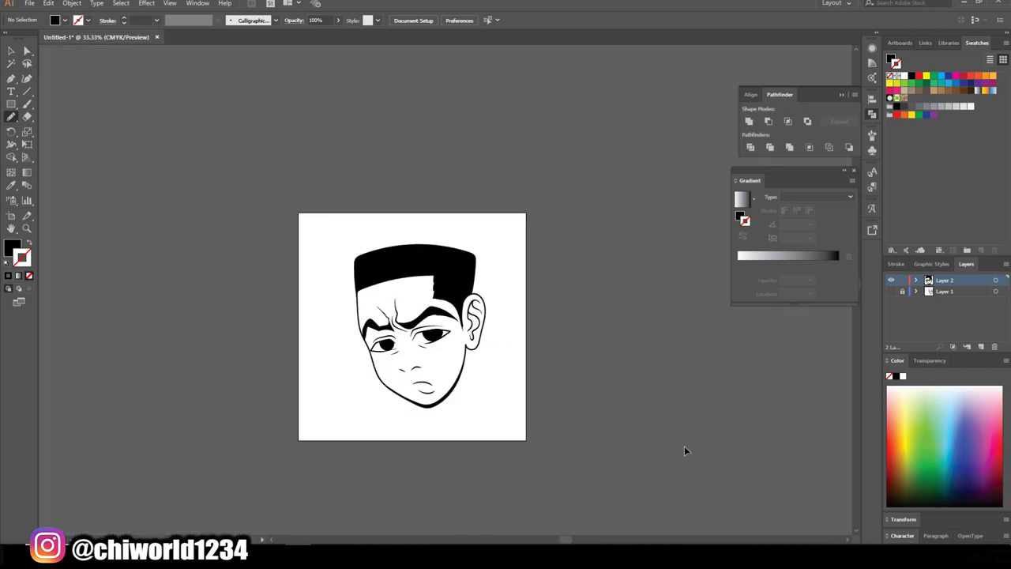
scroll(685, 445, "up", 2)
scroll(684, 450, "up", 2)
scroll(633, 351, "up", 1)
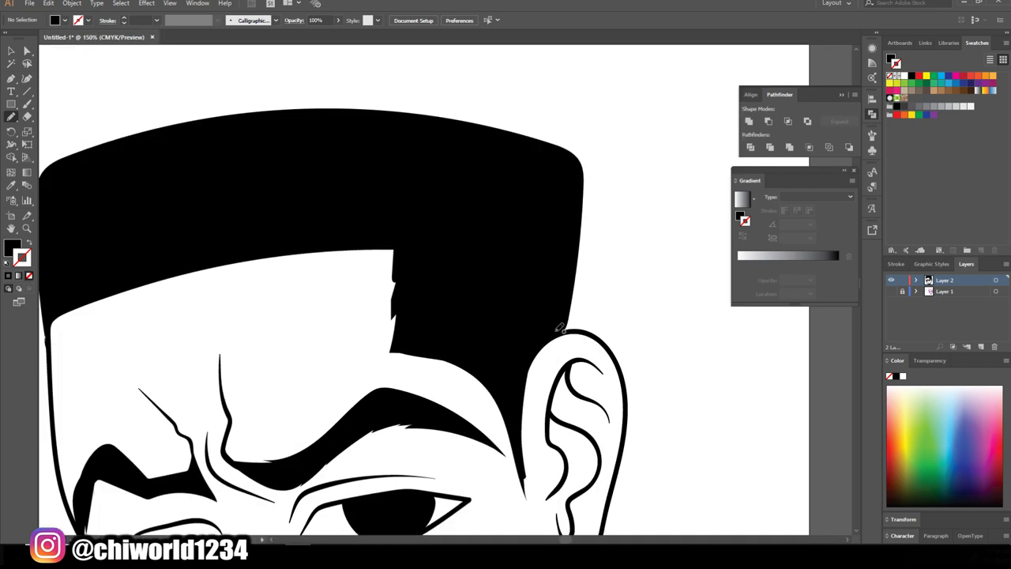
mouse_move(613, 291)
left_mouse_down()
mouse_move(621, 175)
mouse_move(598, 87)
mouse_move(539, 92)
mouse_move(483, 65)
mouse_move(440, 87)
mouse_move(395, 63)
mouse_move(355, 102)
mouse_move(478, 305)
left_mouse_up()
- Add more jagged spikes along the top and up the right side of the hair
scroll(513, 407, "down", 2)
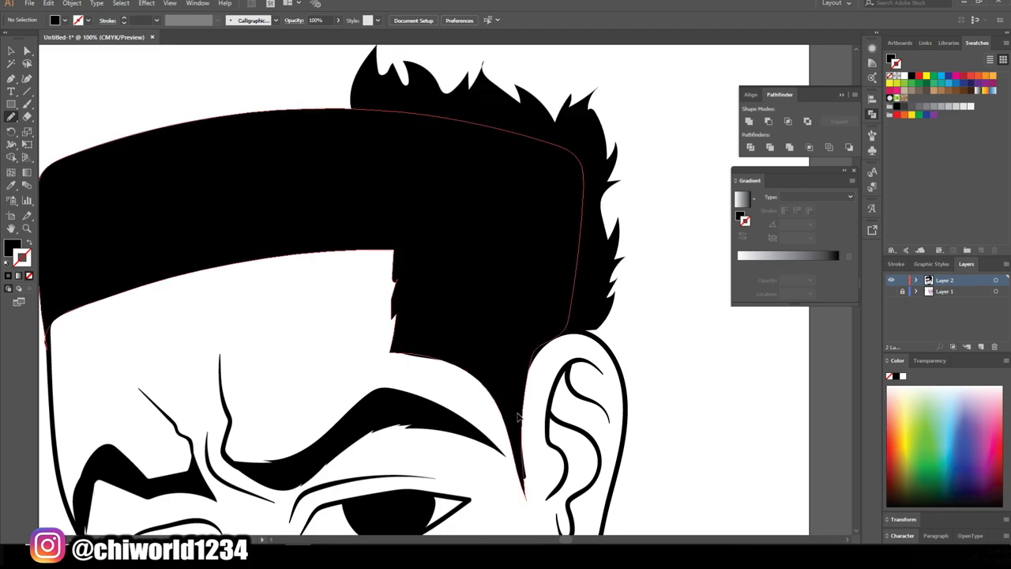
scroll(524, 420, "down", 2)
scroll(524, 420, "down", 1)
scroll(523, 420, "up", 2)
scroll(525, 421, "up", 1)
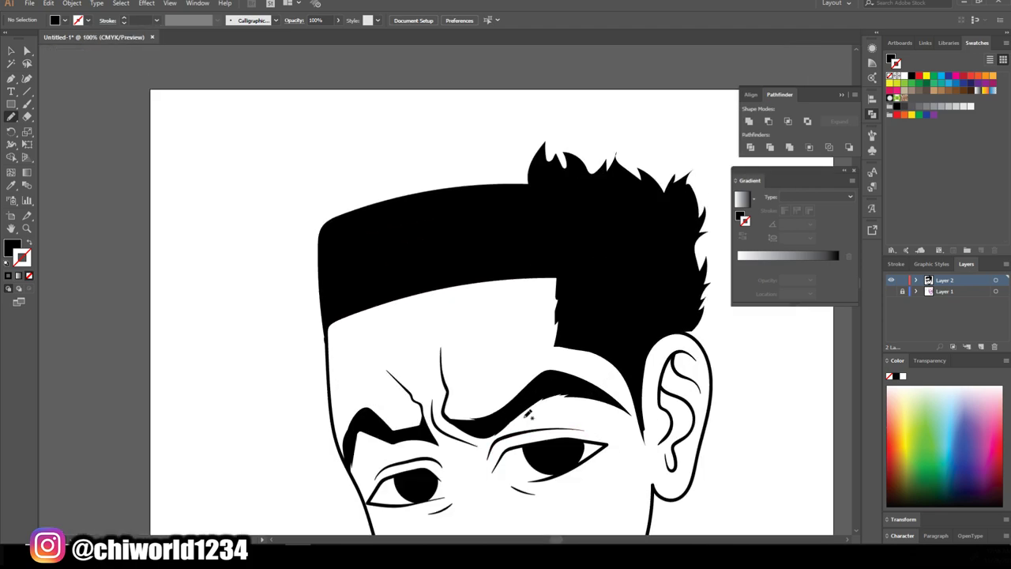
mouse_move(329, 356)
left_mouse_down()
mouse_move(316, 332)
mouse_move(309, 234)
mouse_move(335, 197)
mouse_move(336, 172)
mouse_move(385, 192)
mouse_move(339, 289)
mouse_move(331, 355)
left_mouse_up()
mouse_move(369, 235)
left_mouse_down()
mouse_move(407, 155)
mouse_move(493, 151)
mouse_move(533, 130)
mouse_move(538, 199)
mouse_move(371, 232)
left_mouse_up()
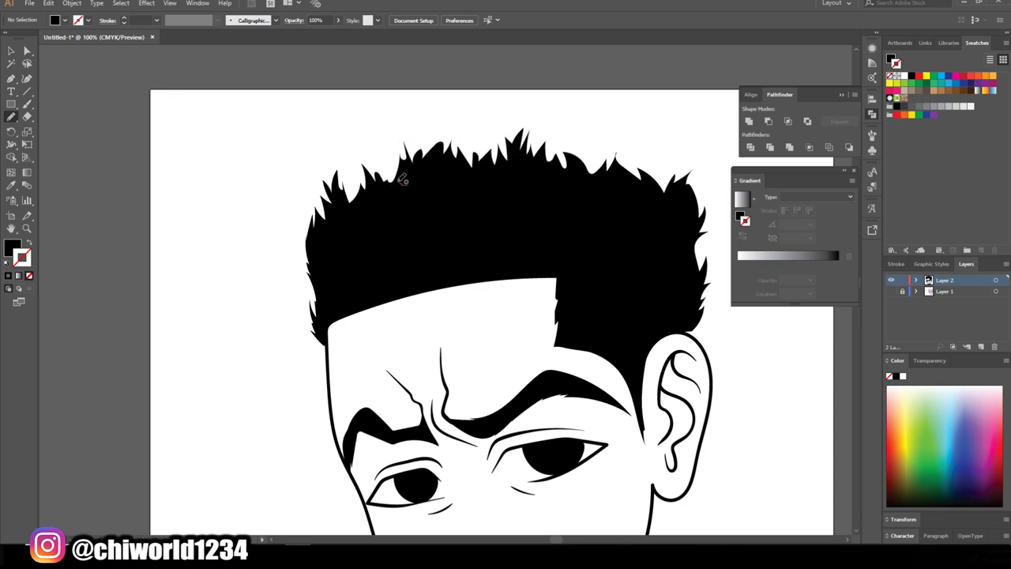
mouse_move(620, 196)
left_mouse_down()
mouse_move(597, 142)
mouse_move(610, 181)
mouse_move(588, 188)
left_mouse_up()
mouse_move(673, 202)
left_mouse_down()
mouse_move(673, 172)
mouse_move(617, 220)
left_mouse_up()
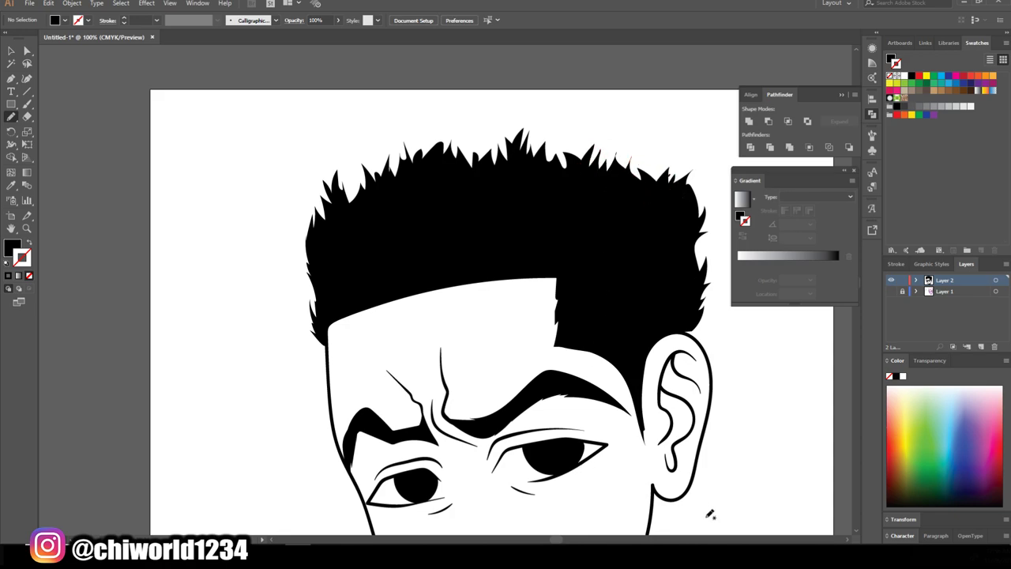
key("ctrl+minus")
key("ctrl+minus")
key("ctrl+minus")
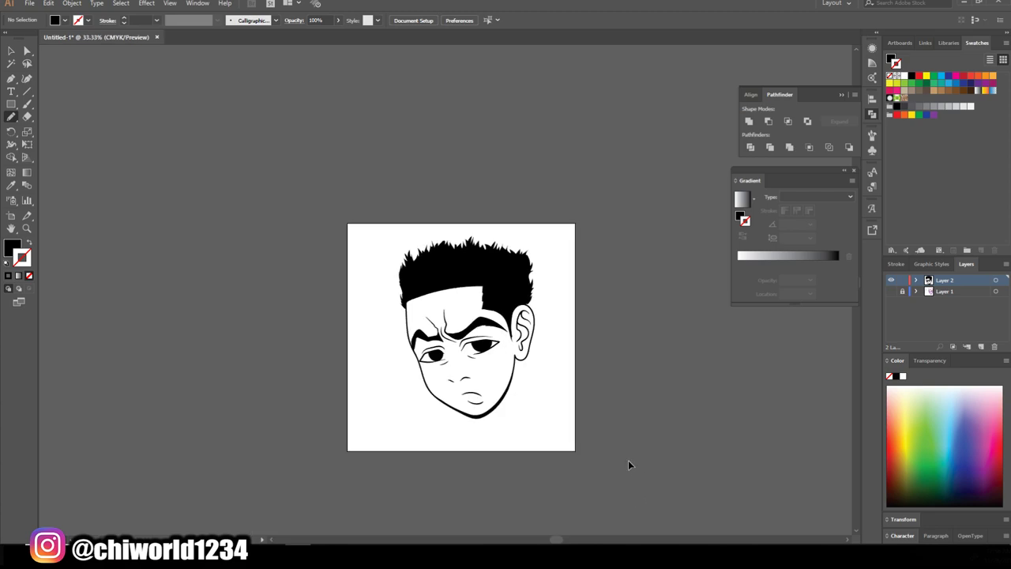
key("ctrl+plus")
- Draw curly filled tufts extending from the ear around the right side of the hair
key("ctrl+plus")
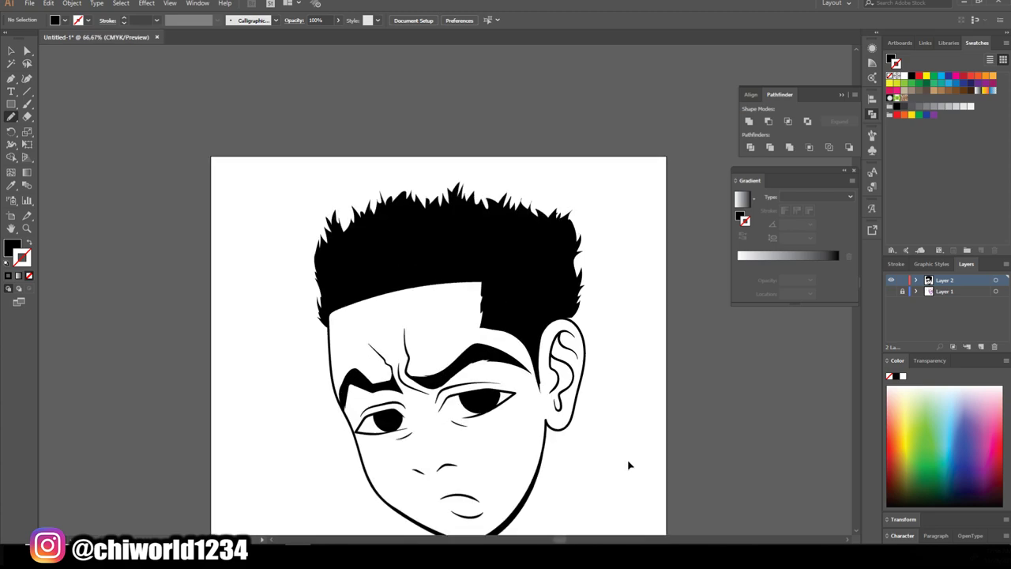
key("ctrl+plus")
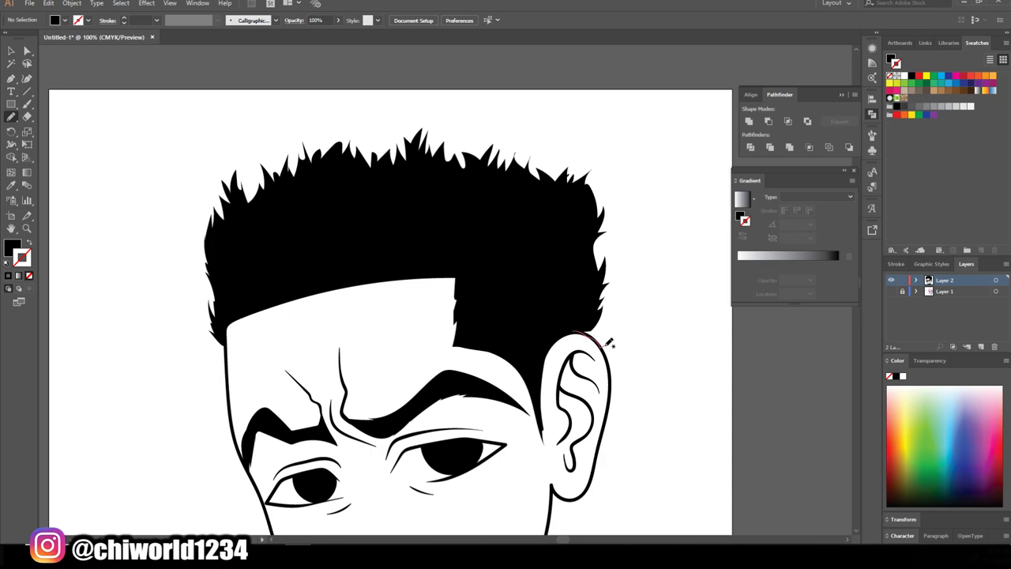
mouse_move(607, 345)
left_mouse_down()
mouse_move(650, 327)
mouse_move(628, 289)
mouse_move(666, 259)
mouse_move(644, 241)
mouse_move(653, 217)
mouse_move(632, 193)
mouse_move(643, 170)
mouse_move(540, 116)
mouse_move(519, 204)
mouse_move(539, 343)
left_mouse_up()
key("ctrl+minus")
key("ctrl+minus")
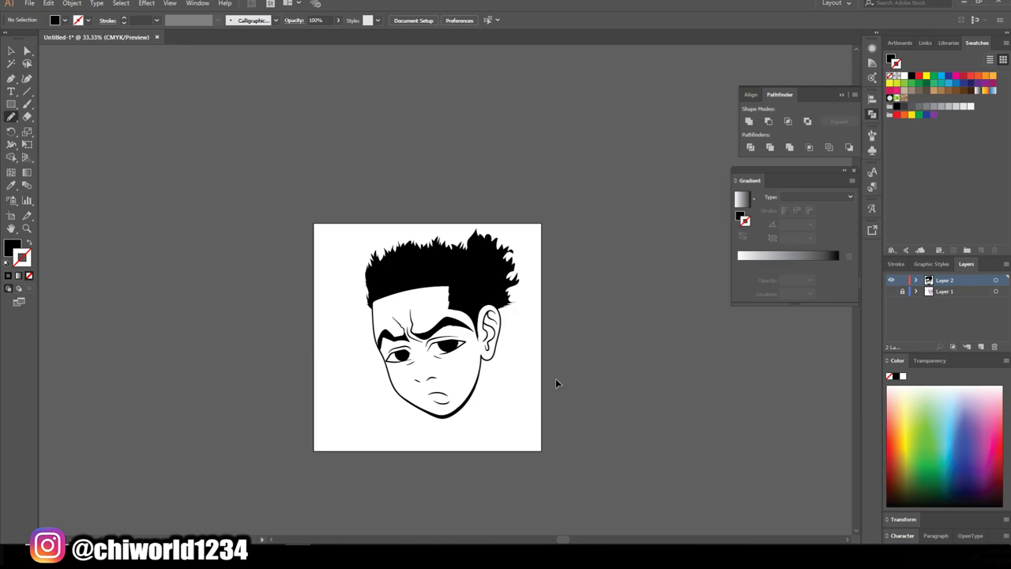
key("ctrl+plus")
key("ctrl+plus")
key("ctrl+plus")
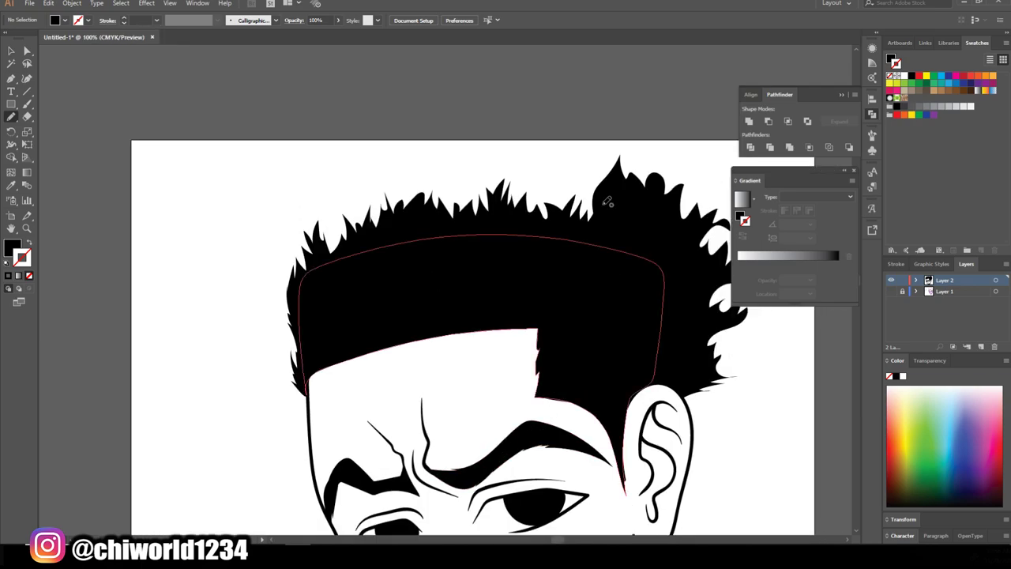
mouse_move(607, 202)
left_mouse_down()
mouse_move(592, 163)
mouse_move(469, 141)
mouse_move(436, 119)
mouse_move(409, 162)
mouse_move(362, 177)
mouse_move(425, 255)
mouse_move(598, 230)
left_mouse_up()
mouse_move(362, 198)
left_mouse_down()
mouse_move(289, 202)
mouse_move(246, 276)
mouse_move(264, 284)
mouse_move(242, 321)
mouse_move(411, 340)
left_mouse_up()
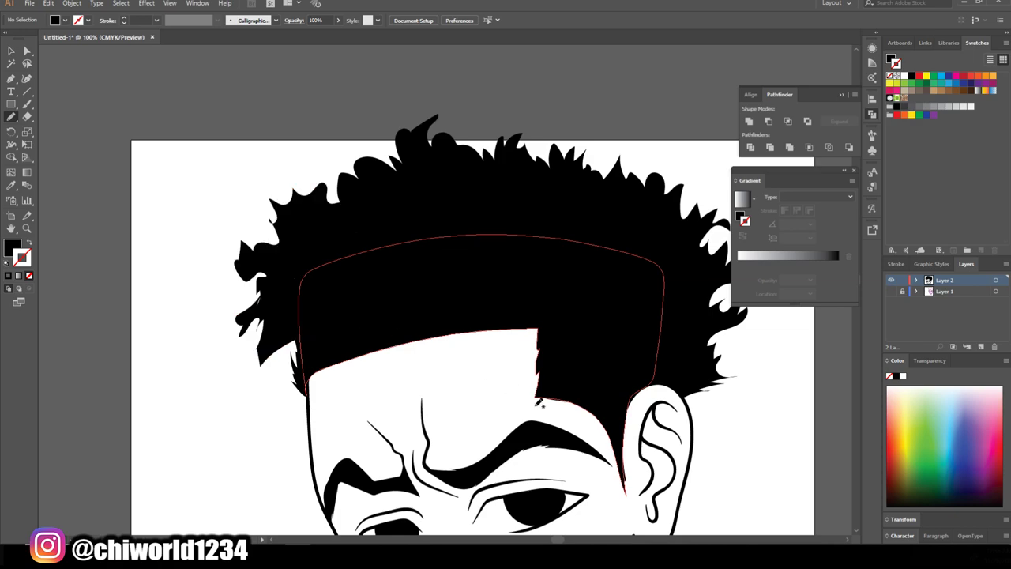
- Zoom in on the left hairline and add flaring hair strands down it
key("ctrl+minus")
key("ctrl+minus")
key("ctrl+minus")
key("ctrl+equal")
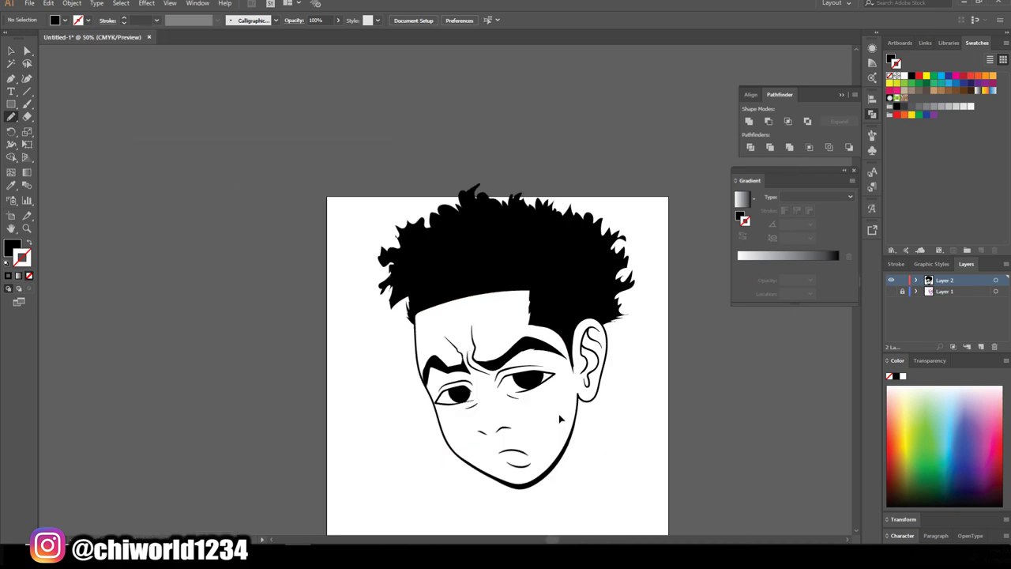
key("ctrl+equal")
key("ctrl+equal")
key("ctrl+equal")
key("ctrl+equal")
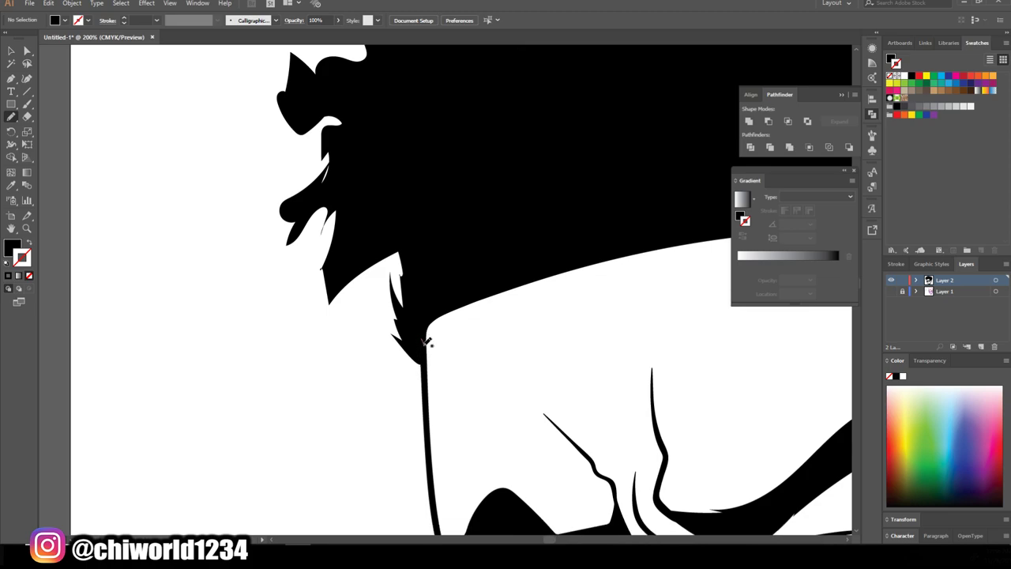
mouse_move(426, 342)
left_mouse_down()
mouse_move(425, 384)
mouse_move(399, 384)
mouse_move(368, 406)
mouse_move(367, 376)
mouse_move(332, 342)
mouse_move(297, 277)
mouse_move(315, 215)
mouse_move(480, 180)
left_mouse_up()
key("ctrl+minus")
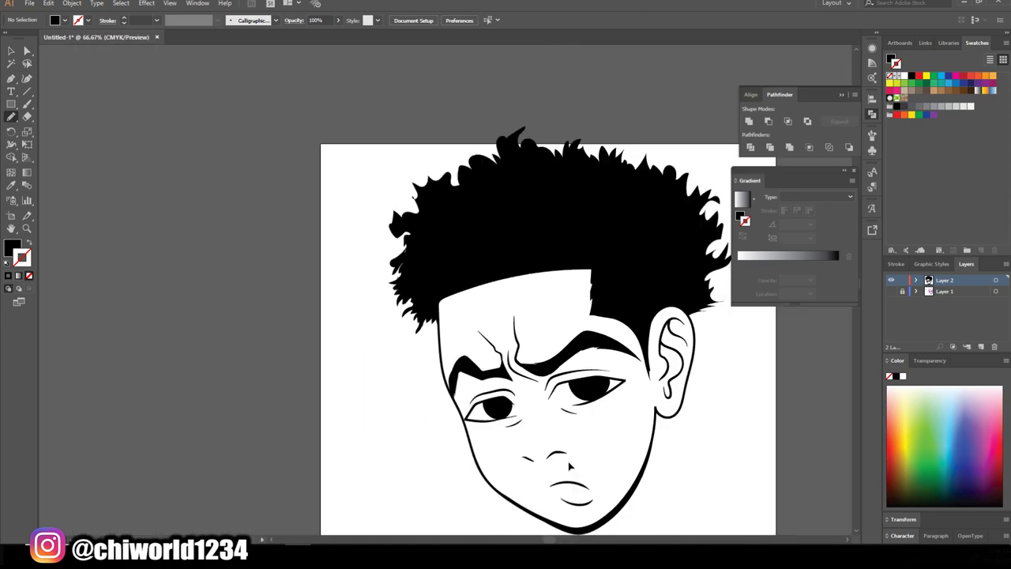
key("ctrl+minus")
key("ctrl+minus")
key("ctrl+minus")
key("ctrl+minus")
key("ctrl+plus")
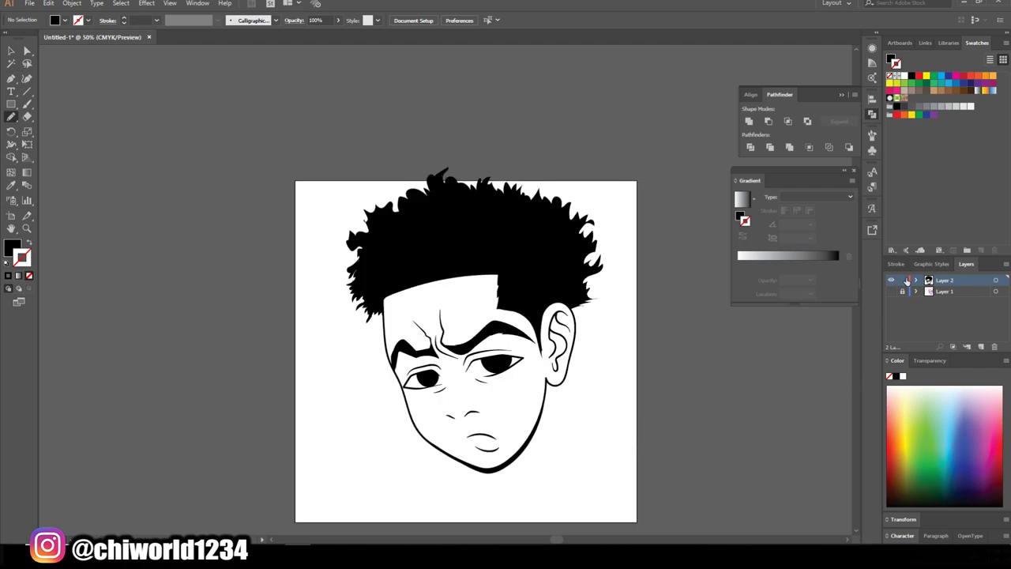
- Add a layer below the lineart and set the fill to tan #BA7545 with no stroke
left_click(981, 346)
left_click_drag(943, 291, 944, 298)
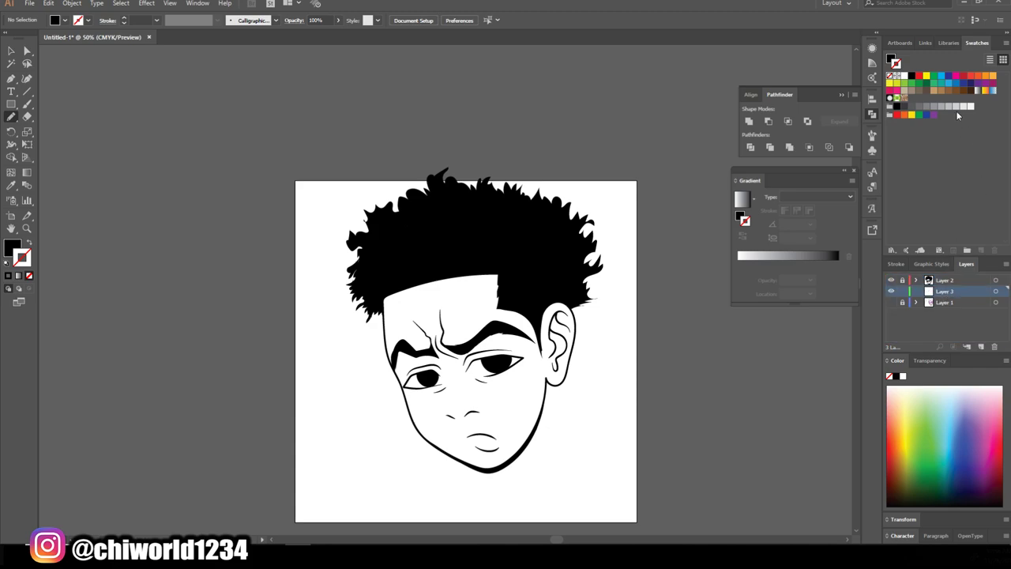
left_click(940, 92)
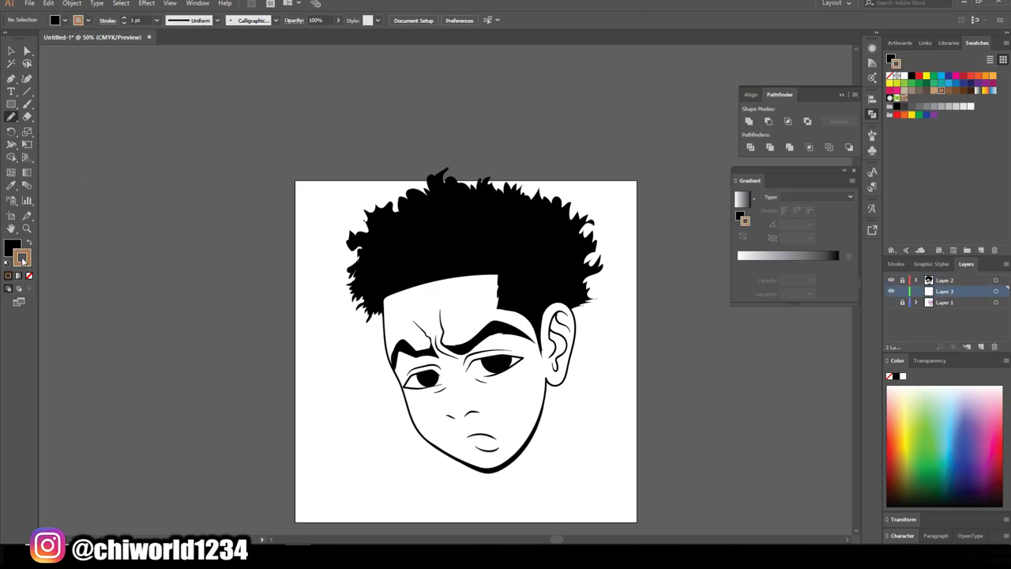
left_click(30, 243)
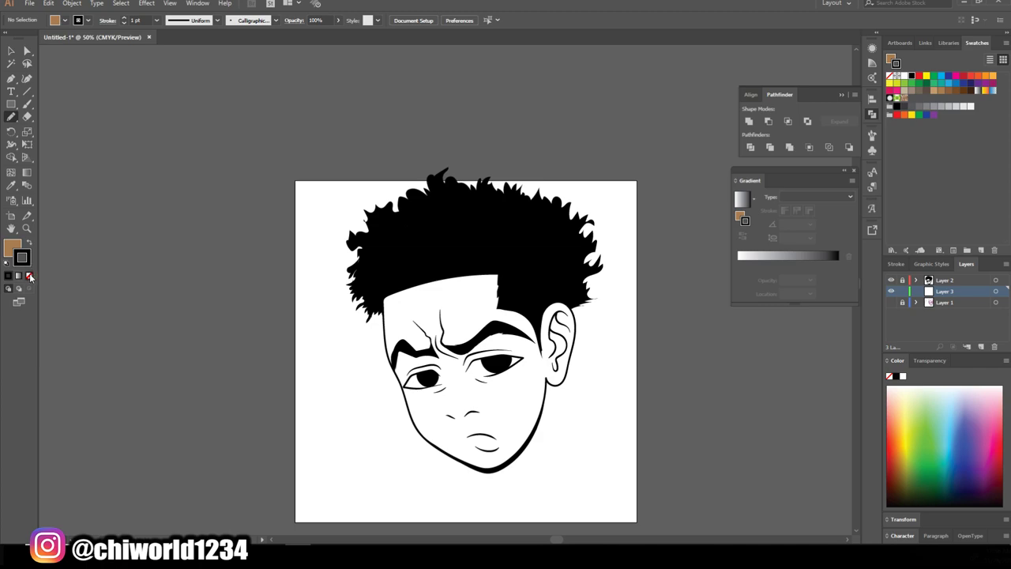
left_click(29, 276)
double_click(11, 249)
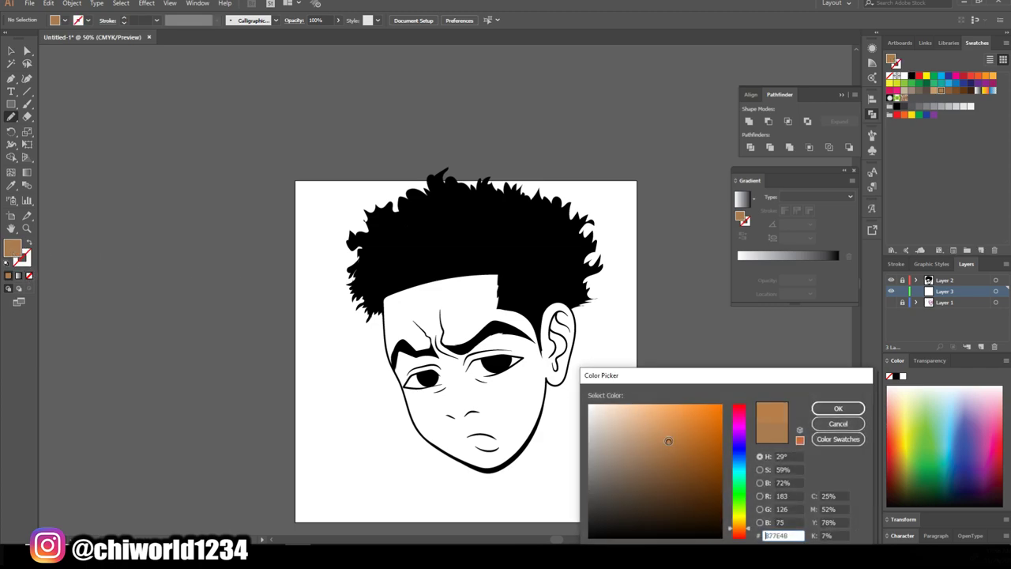
left_click_drag(669, 441, 672, 441)
left_click_drag(743, 515, 735, 533)
left_click(838, 408)
scroll(584, 309, "down", 2)
scroll(585, 308, "up", 2)
- Draw closed pencil shapes over the face and chin to fill them with tan skin colour
scroll(600, 296, "up", 2)
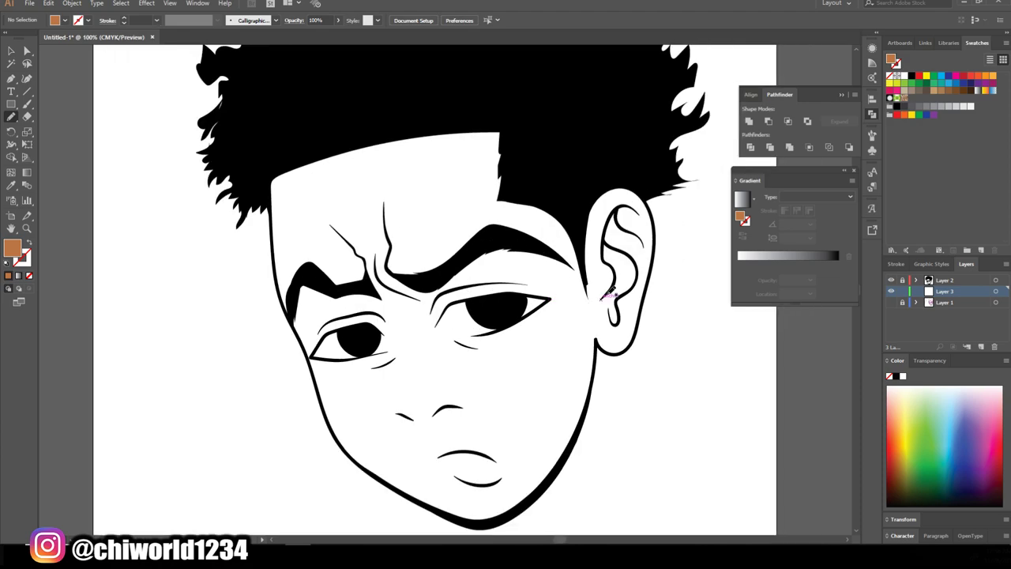
scroll(613, 284, "up", 1)
left_click_drag(573, 190, 506, 455)
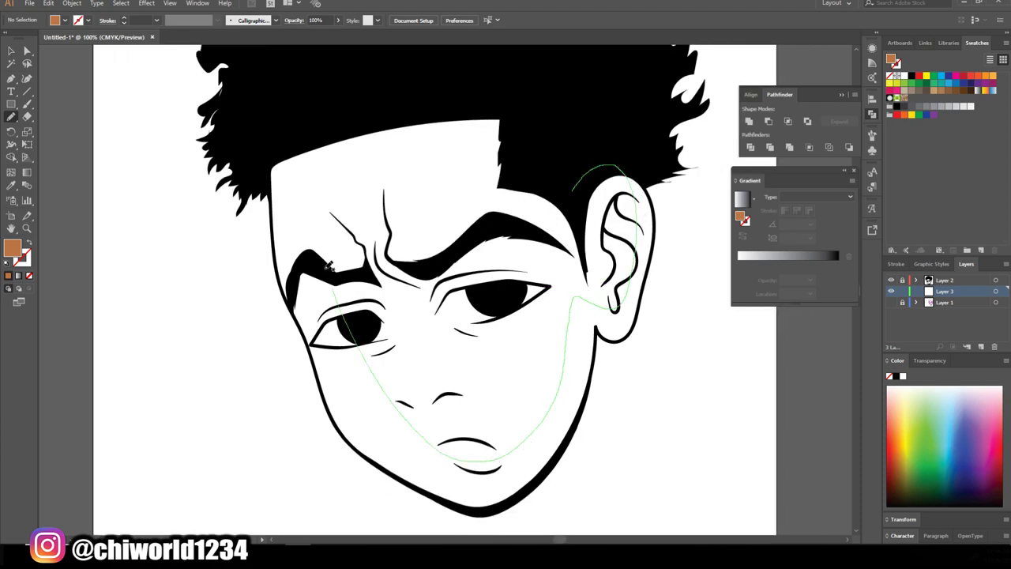
left_click_drag(506, 455, 573, 170)
scroll(608, 219, "down", 1)
scroll(607, 219, "down", 1)
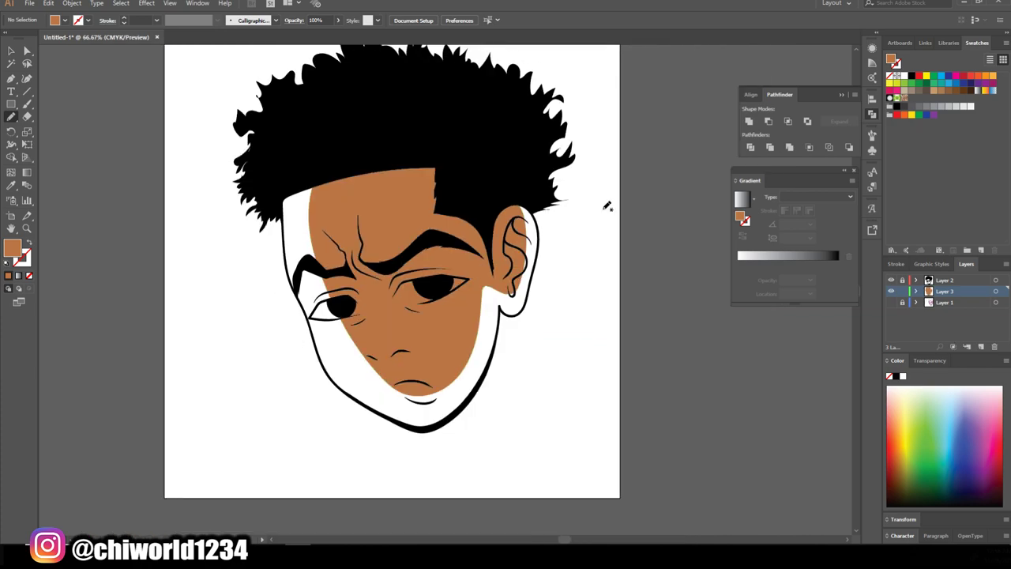
scroll(605, 209, "up", 1)
scroll(606, 211, "up", 1)
mouse_move(267, 299)
left_mouse_down()
mouse_move(287, 443)
mouse_move(363, 474)
mouse_move(426, 413)
mouse_move(468, 347)
mouse_move(492, 212)
left_mouse_up()
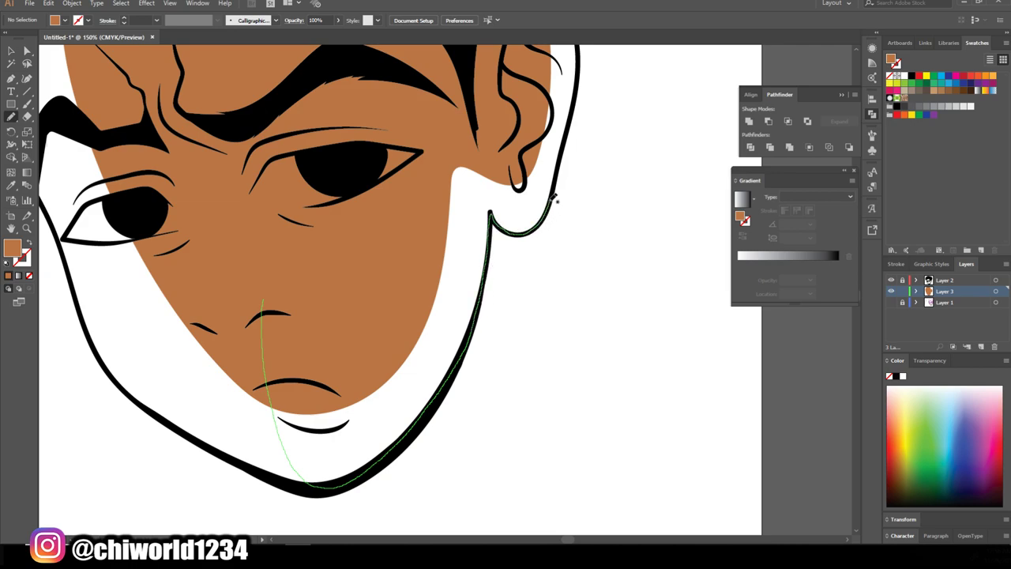
mouse_move(556, 199)
left_mouse_down()
mouse_move(569, 129)
mouse_move(435, 88)
mouse_move(308, 118)
left_mouse_up()
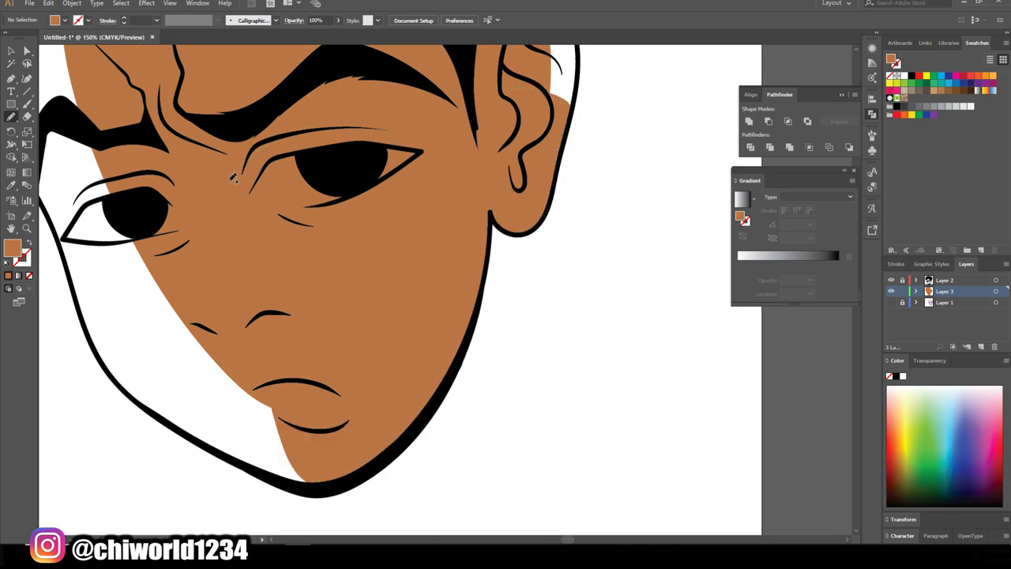
- Fill the ear's white area with the tan skin colour
scroll(233, 178, "up", 4)
left_click_drag(512, 237, 544, 275)
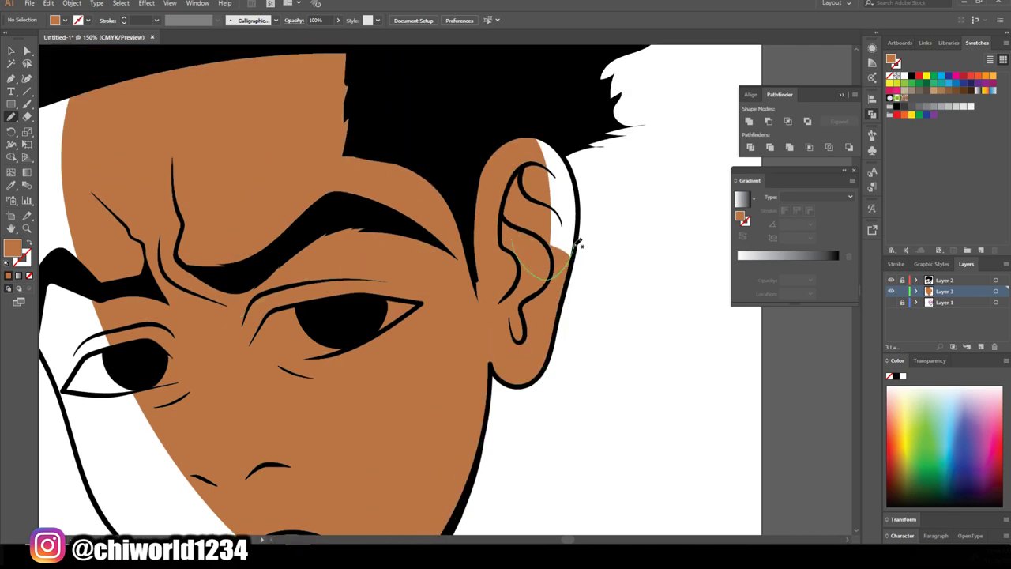
mouse_move(578, 242)
left_mouse_down()
mouse_move(576, 165)
mouse_move(542, 129)
mouse_move(501, 242)
left_mouse_up()
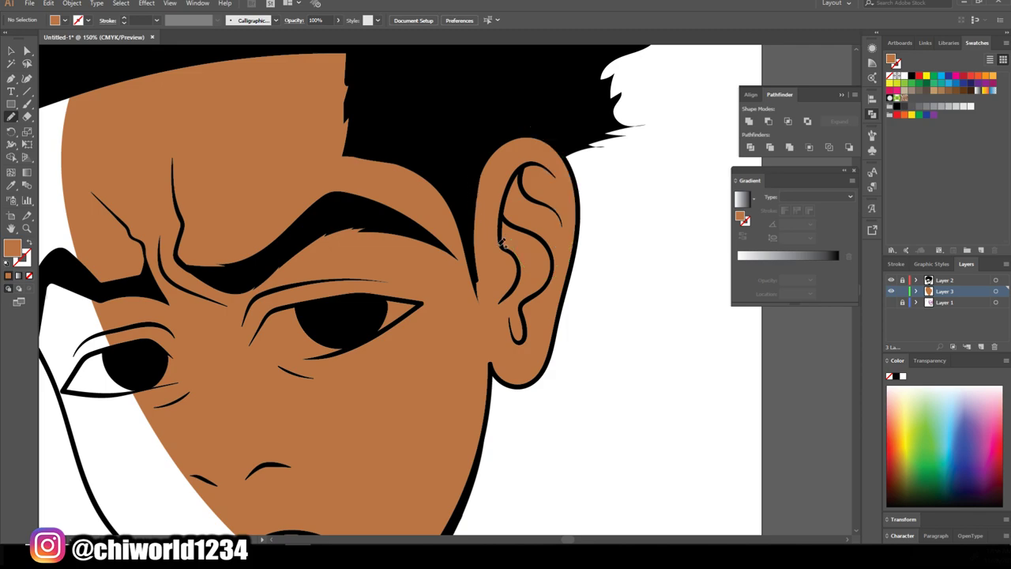
- Cover the remaining white gap along the face's left edge and chin with tan
scroll(663, 466, "down", 3)
scroll(648, 463, "down", 2)
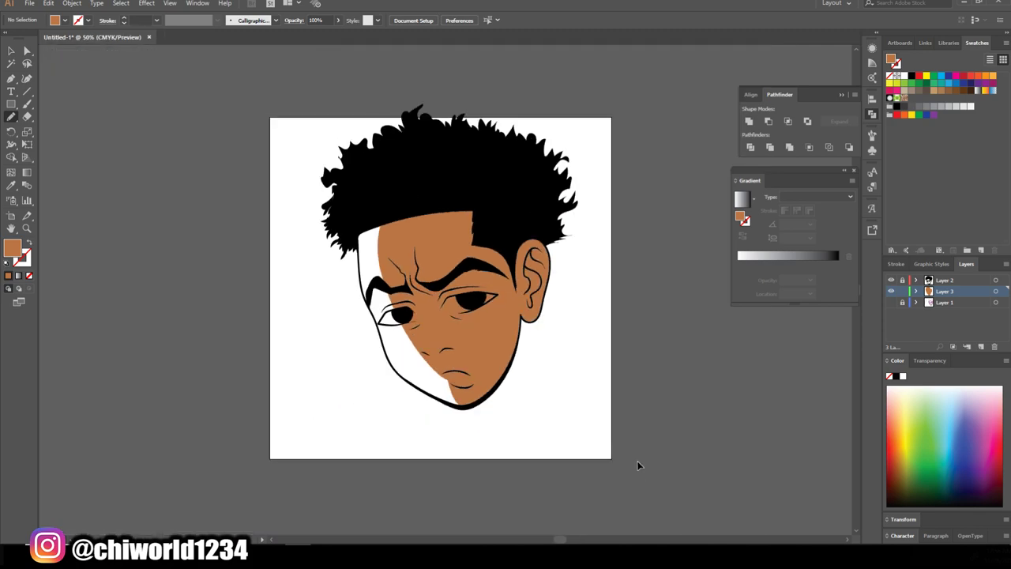
scroll(637, 460, "up", 3)
scroll(641, 464, "down", 1)
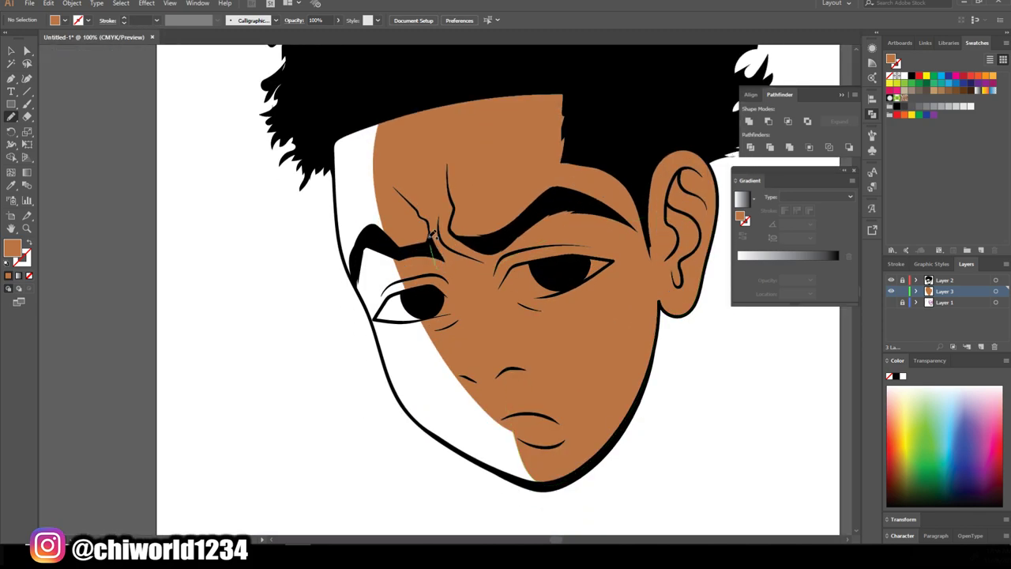
mouse_move(433, 235)
left_mouse_down()
mouse_move(351, 109)
mouse_move(362, 221)
mouse_move(449, 423)
mouse_move(551, 475)
mouse_move(555, 411)
left_mouse_up()
left_click_drag(566, 451, 535, 478)
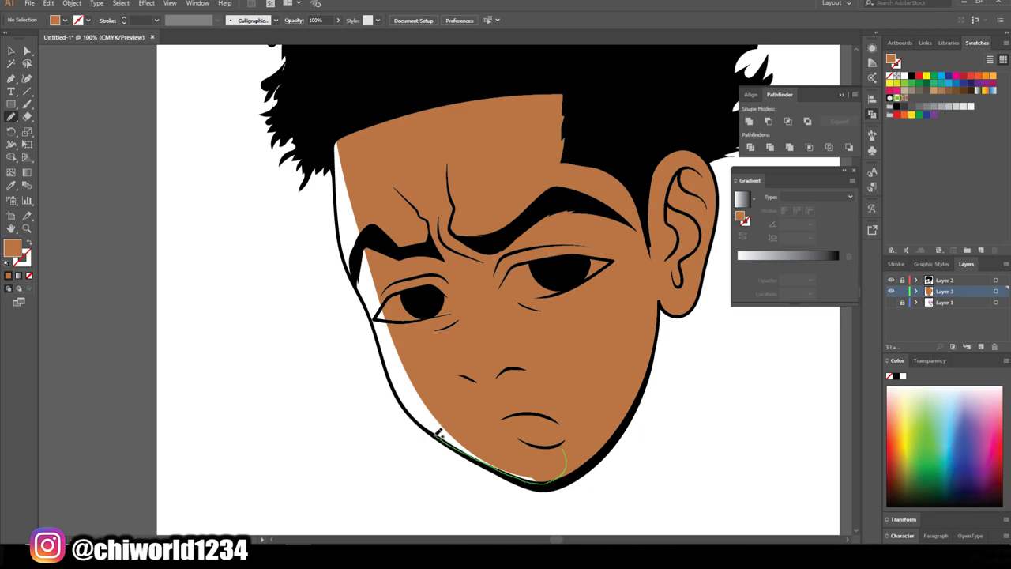
left_click_drag(438, 434, 426, 421)
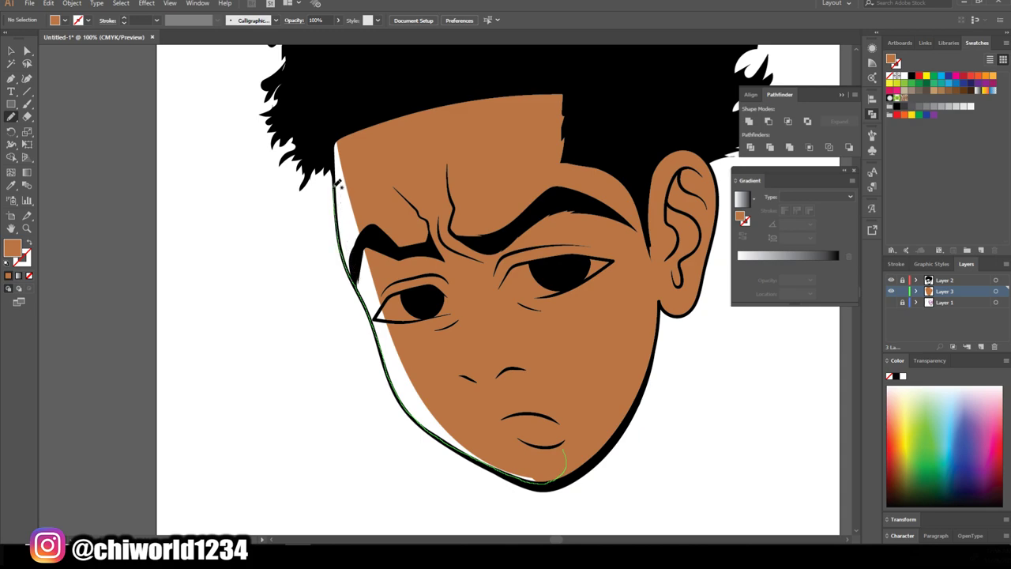
mouse_move(339, 183)
left_mouse_down()
mouse_move(330, 121)
mouse_move(555, 191)
left_mouse_up()
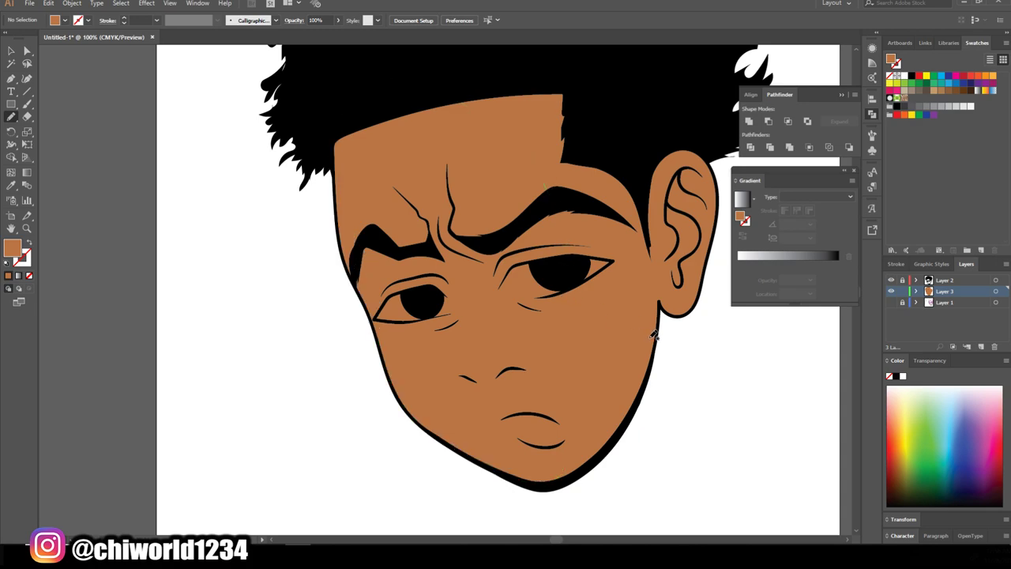
- Zoom in on the eyes and brow and sample a colour from the face artwork
key("ctrl+minus")
key("ctrl+minus")
key("ctrl+minus")
key("ctrl+plus")
key("ctrl+plus")
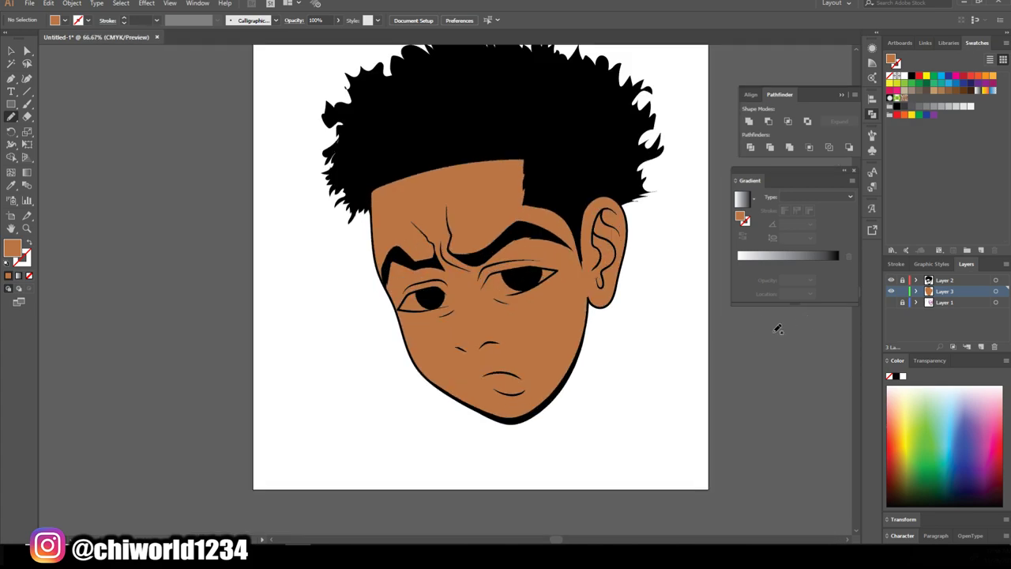
key("ctrl+plus")
key("ctrl+plus")
key("ctrl+plus")
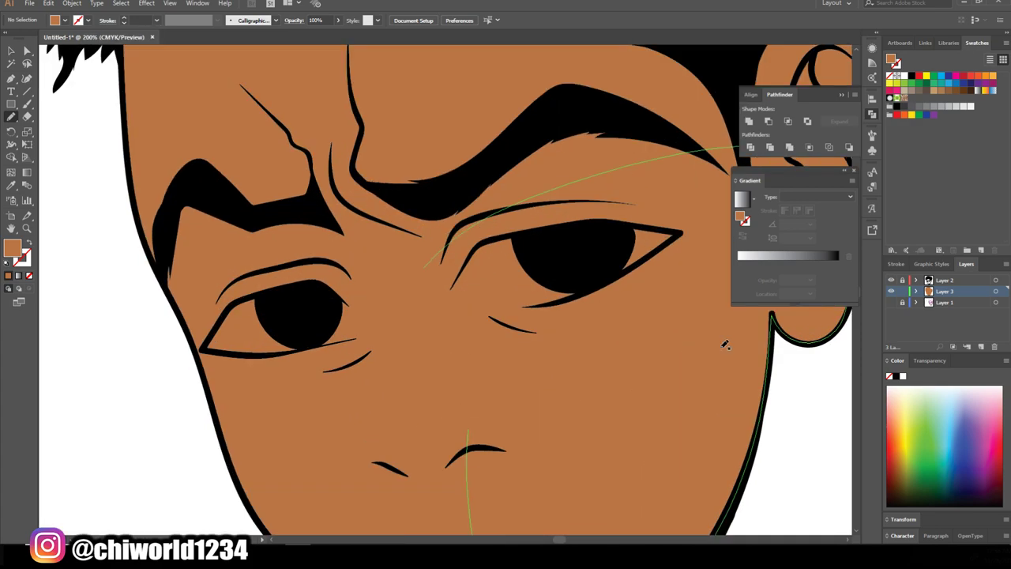
left_click(11, 186)
left_click(278, 308)
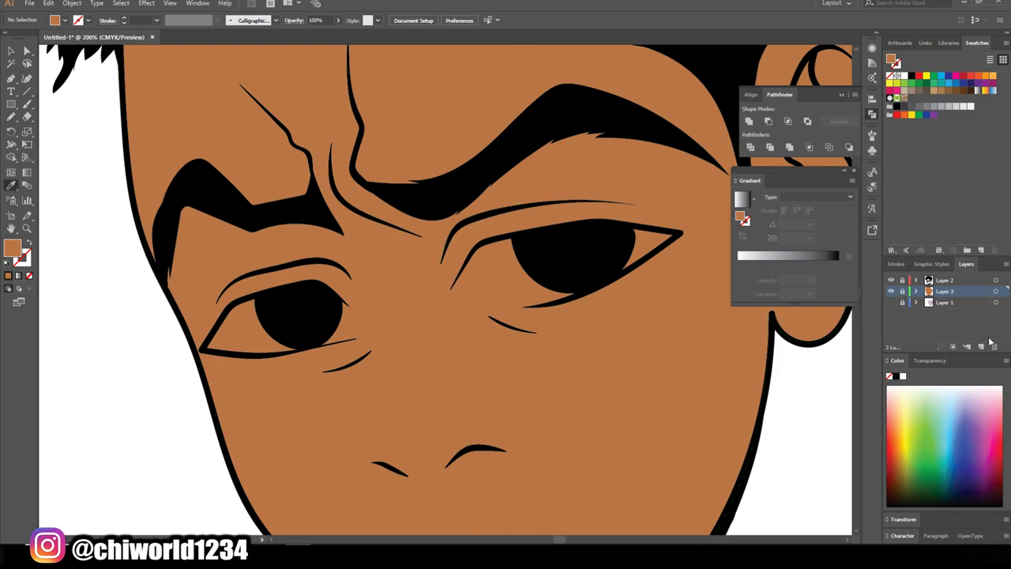
- Add a new layer and set the fill colour to white
left_click(982, 346)
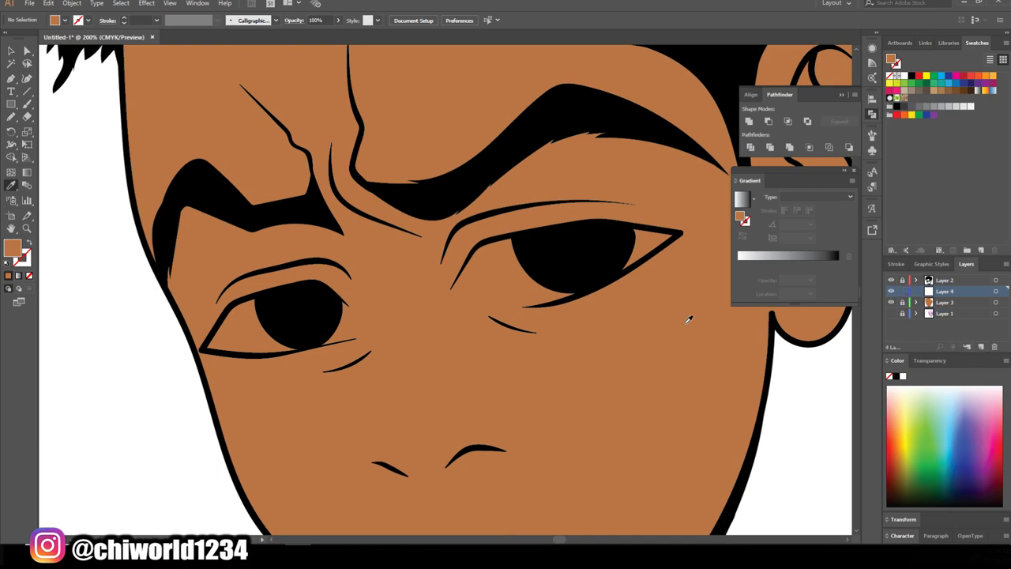
double_click(12, 248)
left_click_drag(624, 414, 591, 402)
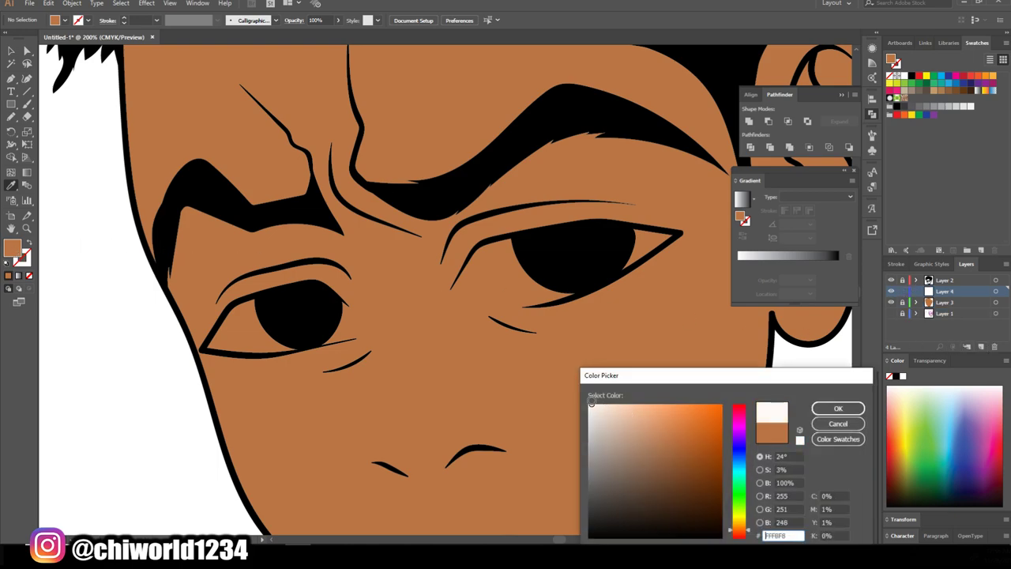
left_click(839, 408)
- Trace a white eye-white shape around the right eye's black pupil
key("ctrl+equal")
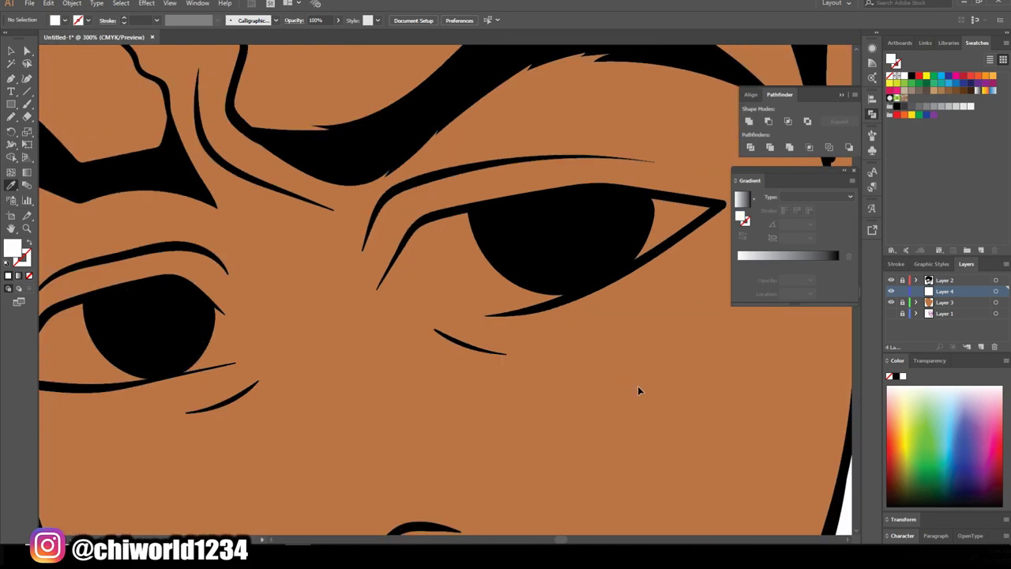
key("ctrl+equal")
scroll(640, 388, "up", 2)
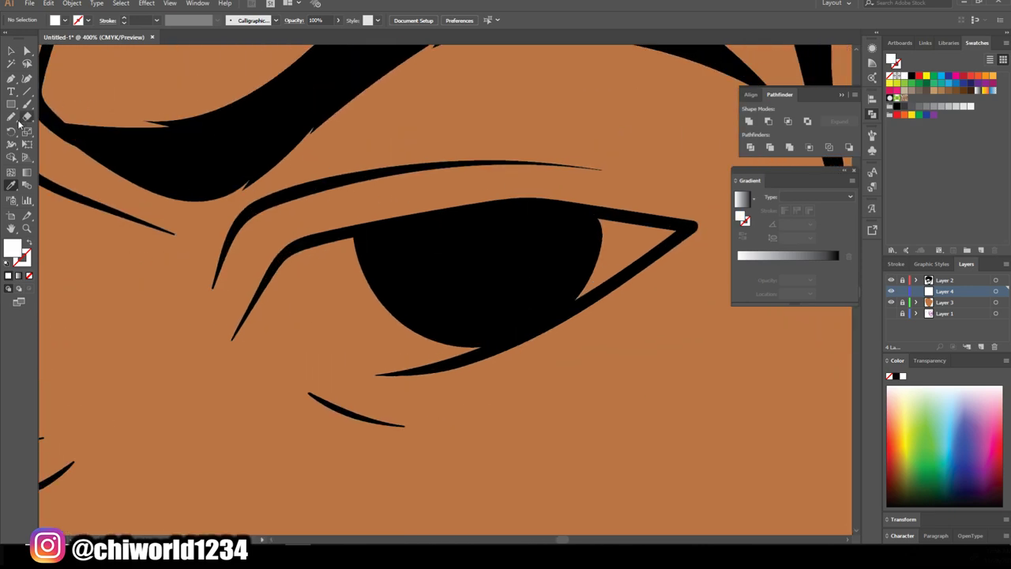
left_click(10, 119)
mouse_move(411, 252)
left_mouse_down()
mouse_move(294, 249)
mouse_move(271, 277)
left_mouse_up()
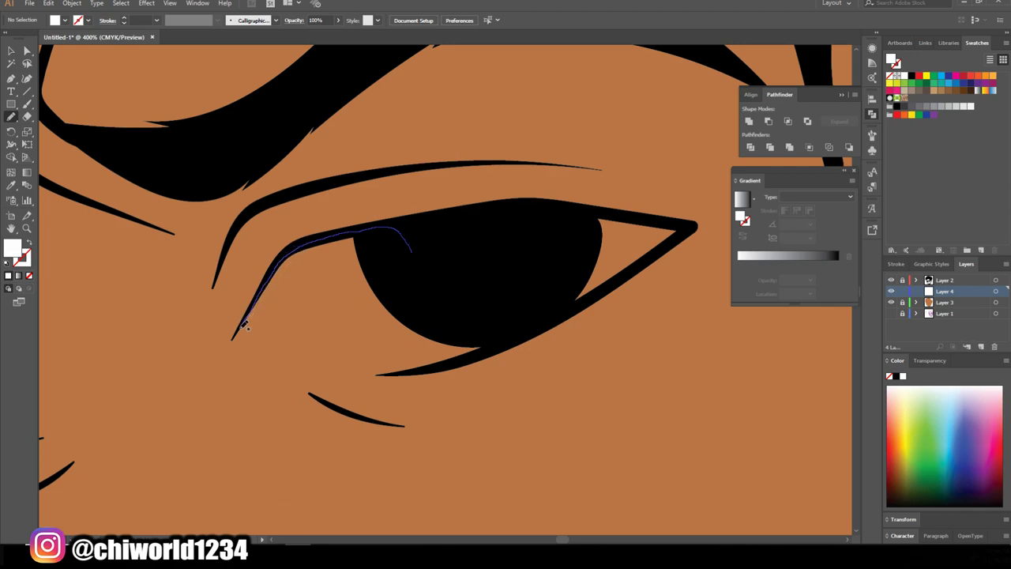
mouse_move(326, 379)
left_mouse_down()
mouse_move(405, 371)
mouse_move(523, 335)
mouse_move(629, 278)
mouse_move(686, 231)
mouse_move(636, 219)
mouse_move(451, 222)
left_mouse_up()
- Trace the left eye's white shape along its lower and upper lids
scroll(523, 332, "down", 3)
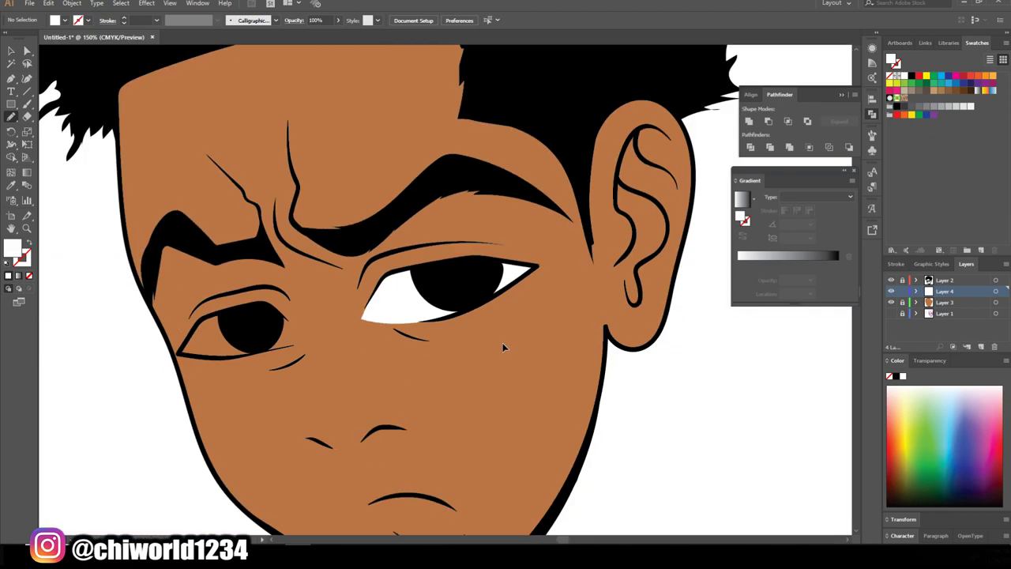
scroll(495, 345, "down", 1)
scroll(494, 345, "up", 2)
scroll(496, 349, "up", 2)
scroll(496, 349, "up", 1)
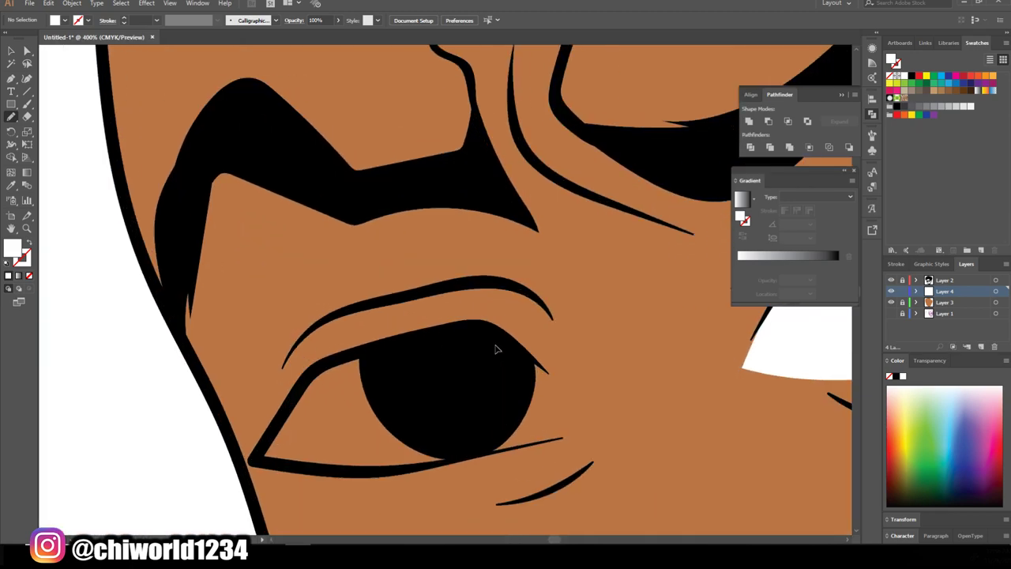
scroll(497, 350, "down", 1)
mouse_move(215, 393)
left_mouse_down()
mouse_move(303, 406)
mouse_move(460, 383)
left_mouse_up()
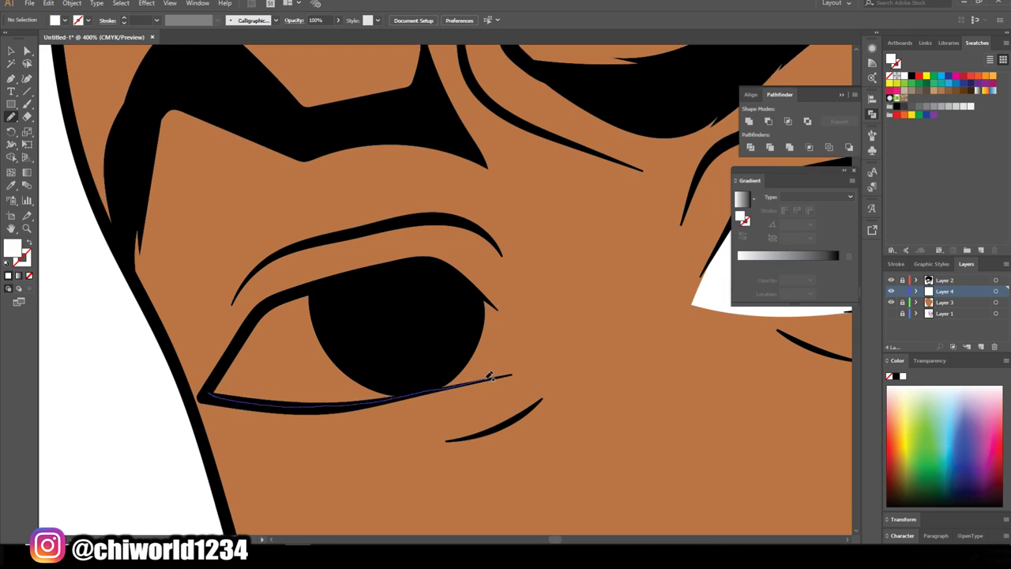
mouse_move(500, 306)
left_mouse_down()
mouse_move(407, 266)
mouse_move(304, 286)
mouse_move(251, 324)
mouse_move(209, 393)
left_mouse_up()
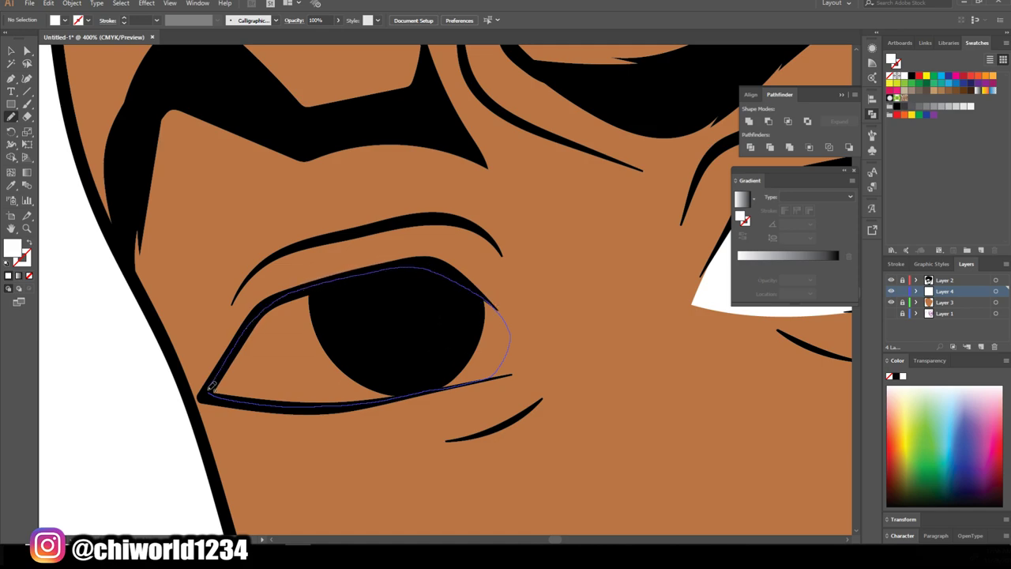
scroll(431, 474, "down", 3)
scroll(437, 476, "down", 1)
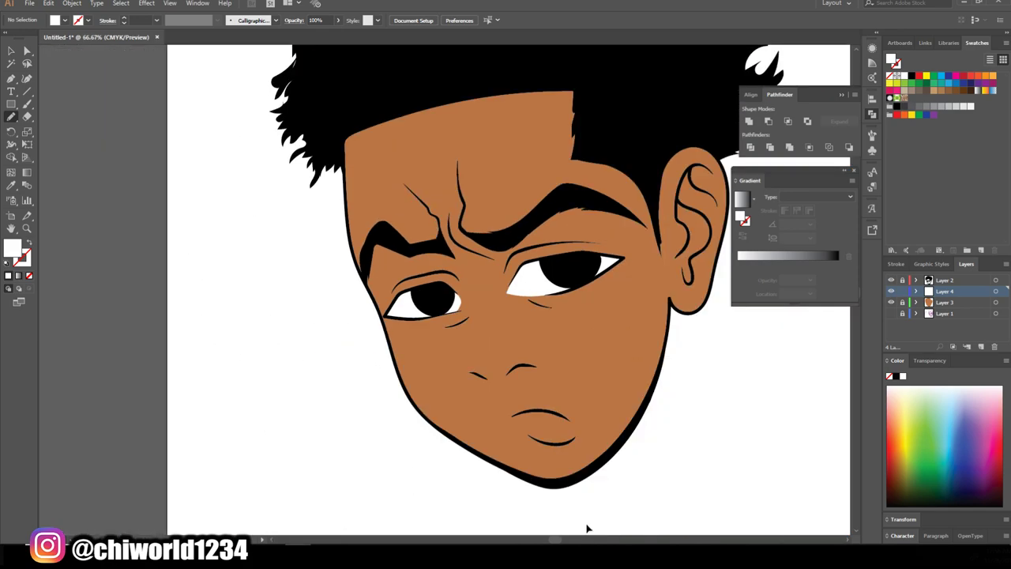
scroll(553, 498, "down", 2)
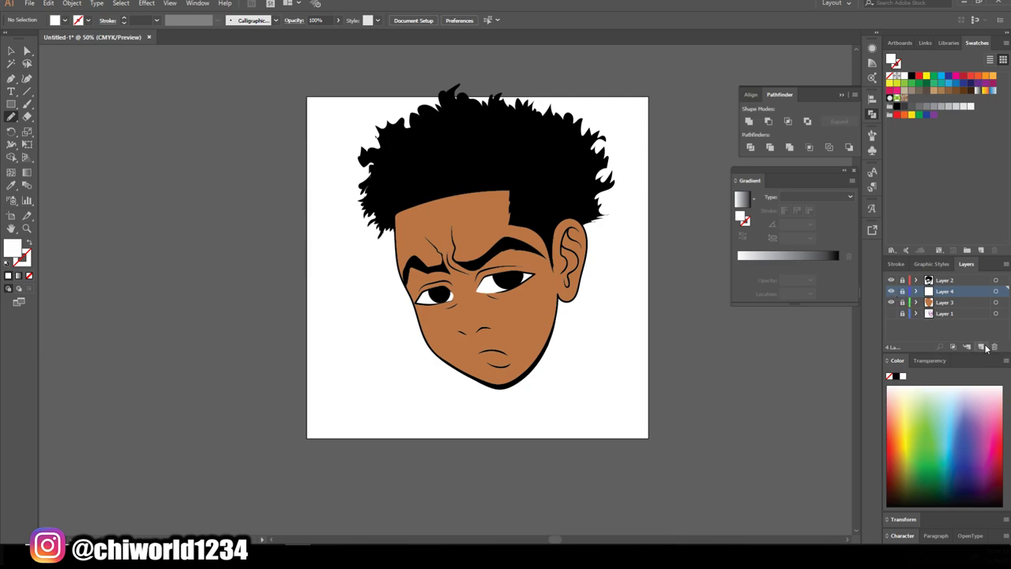
- Add a new shading layer and move it below Layer 4
left_click(981, 346)
left_click_drag(954, 294, 948, 309)
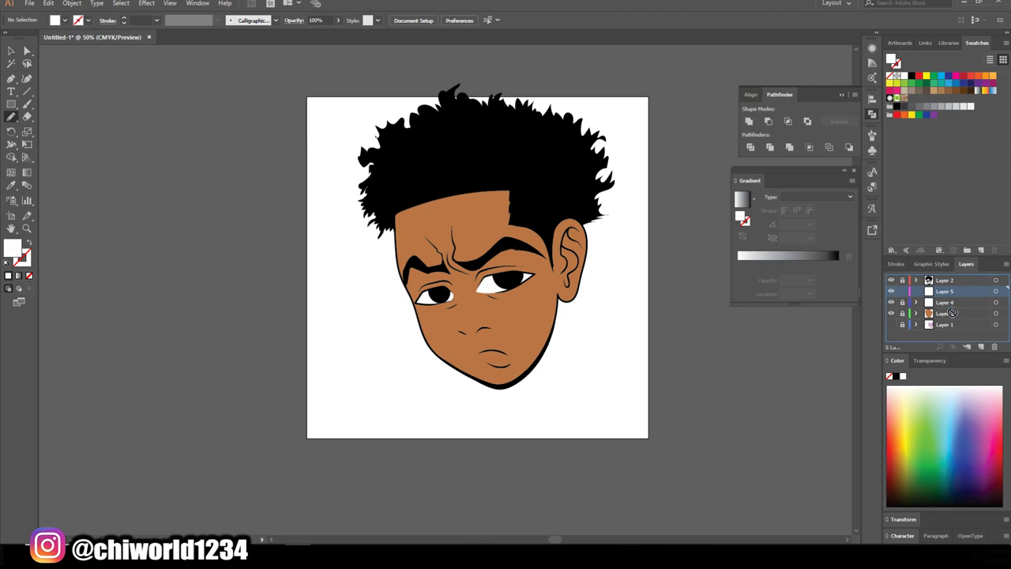
scroll(711, 348, "up", 2)
scroll(701, 353, "up", 1)
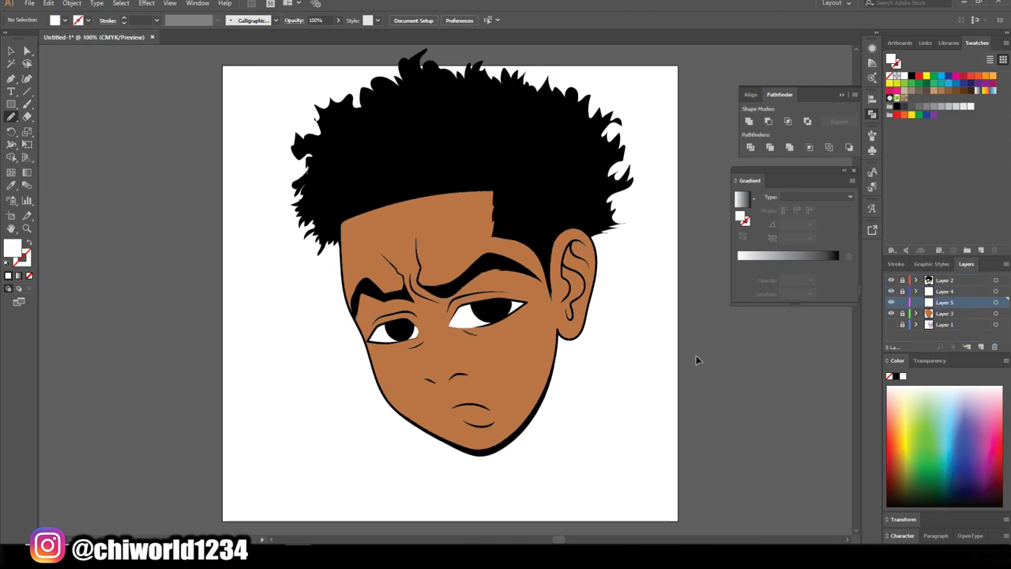
scroll(701, 354, "up", 2)
- Sample the skin brown and darken it to a shading brown fill
left_click(11, 185)
left_click(431, 344)
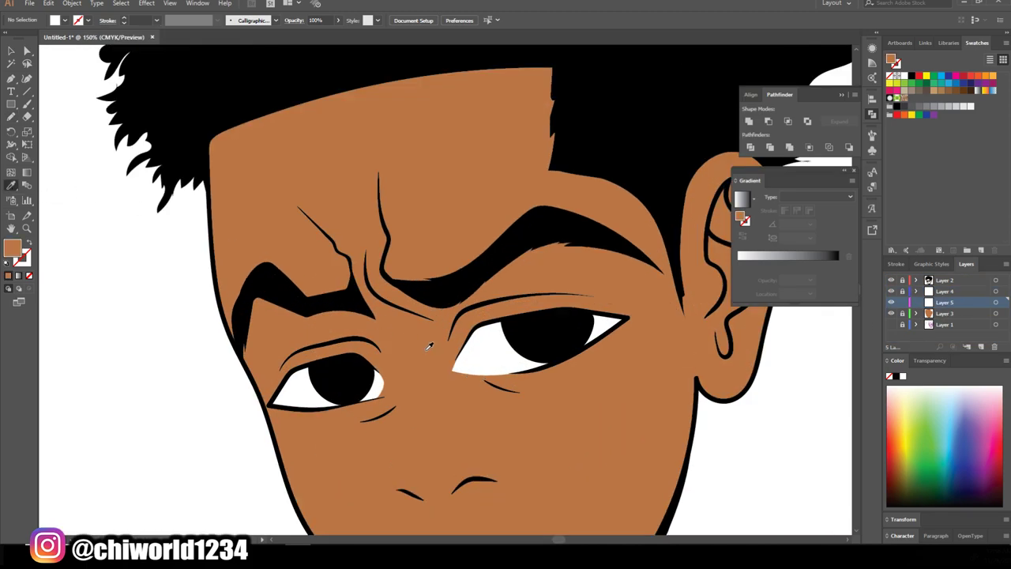
double_click(13, 248)
mouse_move(671, 442)
left_mouse_down()
mouse_move(677, 485)
mouse_move(683, 478)
left_mouse_up()
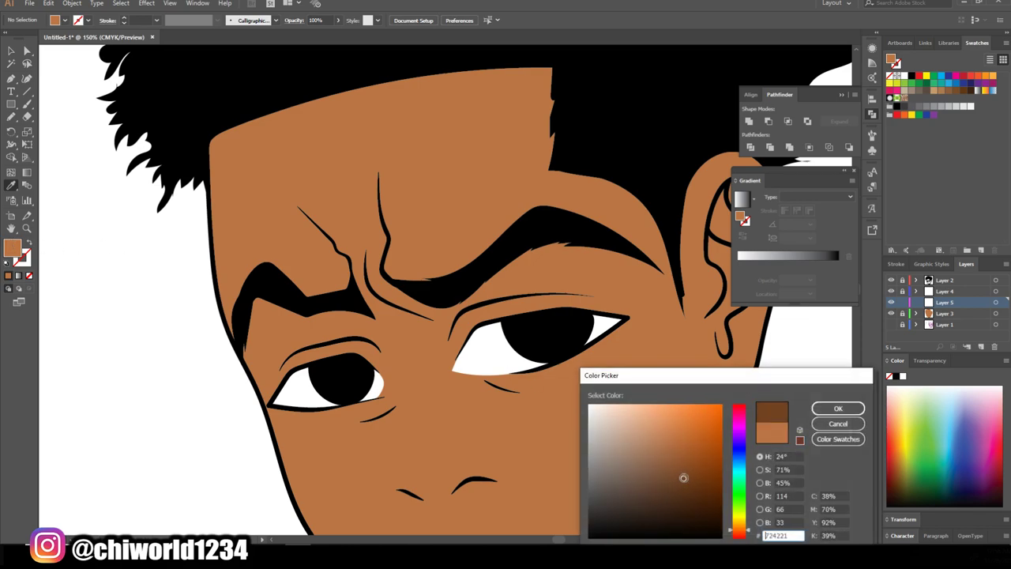
left_click(818, 408)
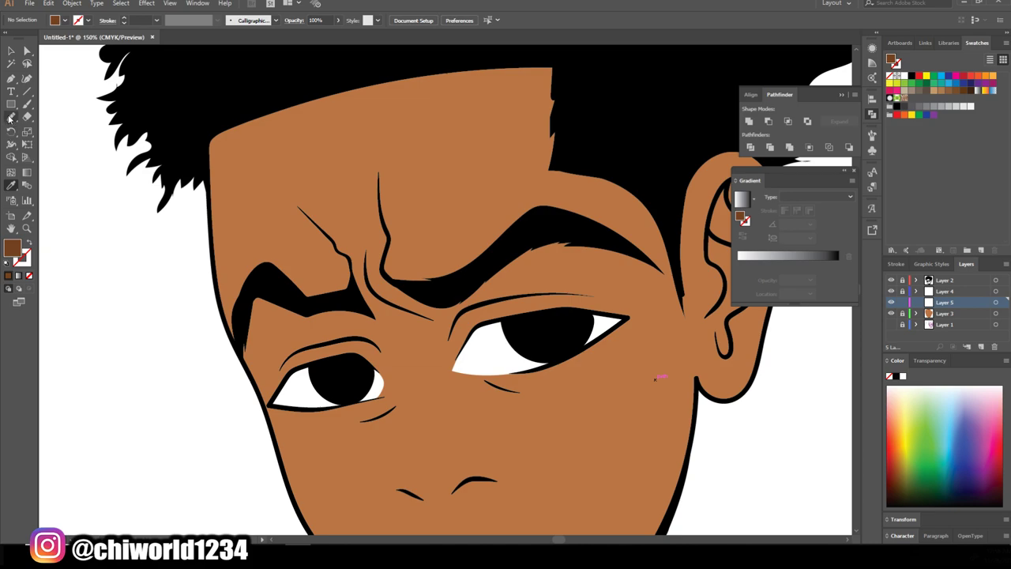
- Paint dark-brown shading under the furrowed brow and around the right eye
left_click(11, 117)
scroll(257, 222, "down", 1)
key("ctrl+plus")
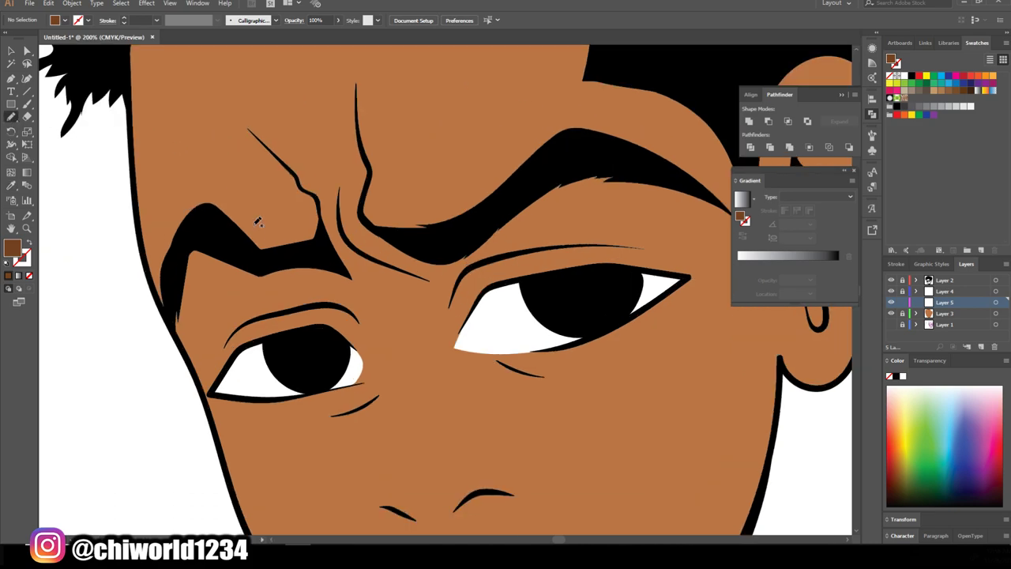
left_click_drag(506, 321, 507, 267)
mouse_move(524, 190)
left_mouse_down()
mouse_move(431, 227)
mouse_move(350, 241)
left_mouse_up()
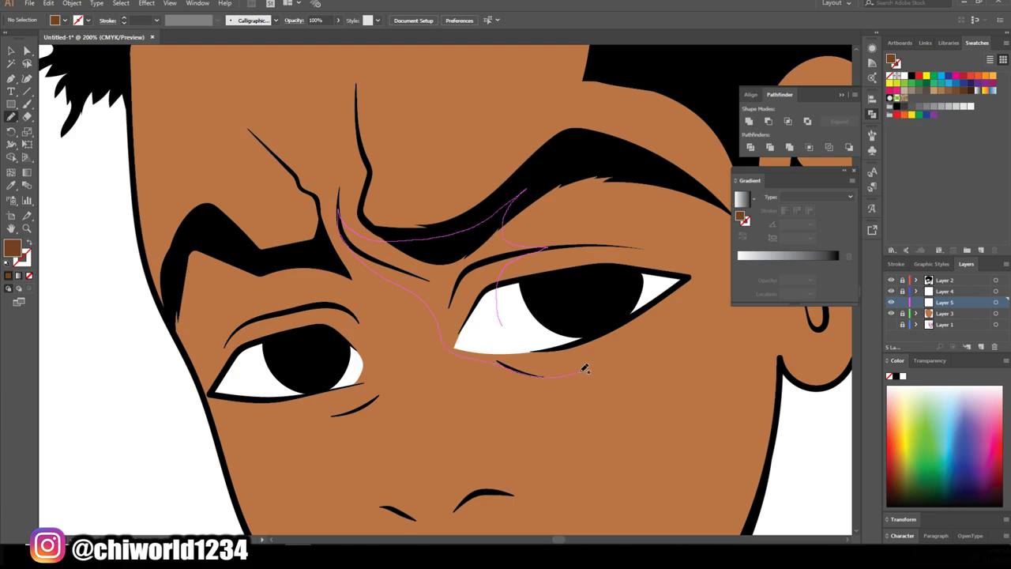
left_click_drag(585, 369, 586, 367)
scroll(659, 345, "down", 1)
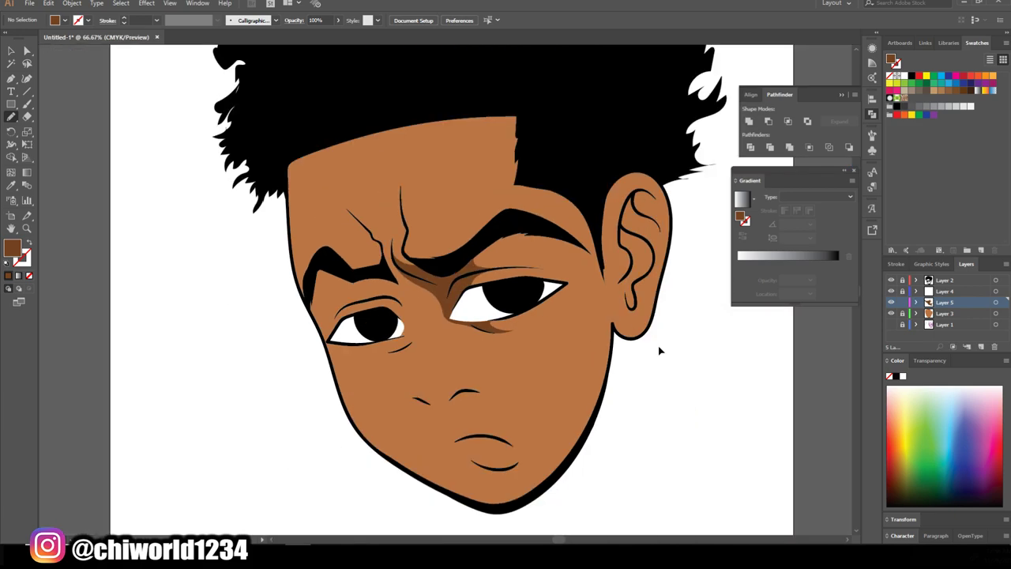
scroll(660, 345, "down", 1)
scroll(658, 345, "up", 1)
scroll(658, 346, "up", 1)
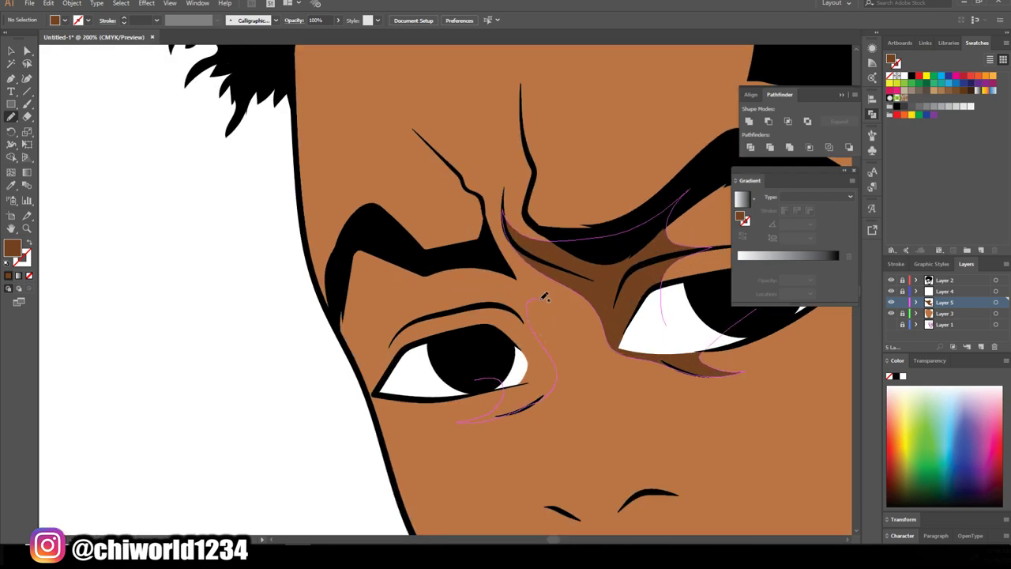
mouse_move(578, 301)
left_mouse_down()
mouse_move(519, 235)
mouse_move(421, 264)
left_mouse_up()
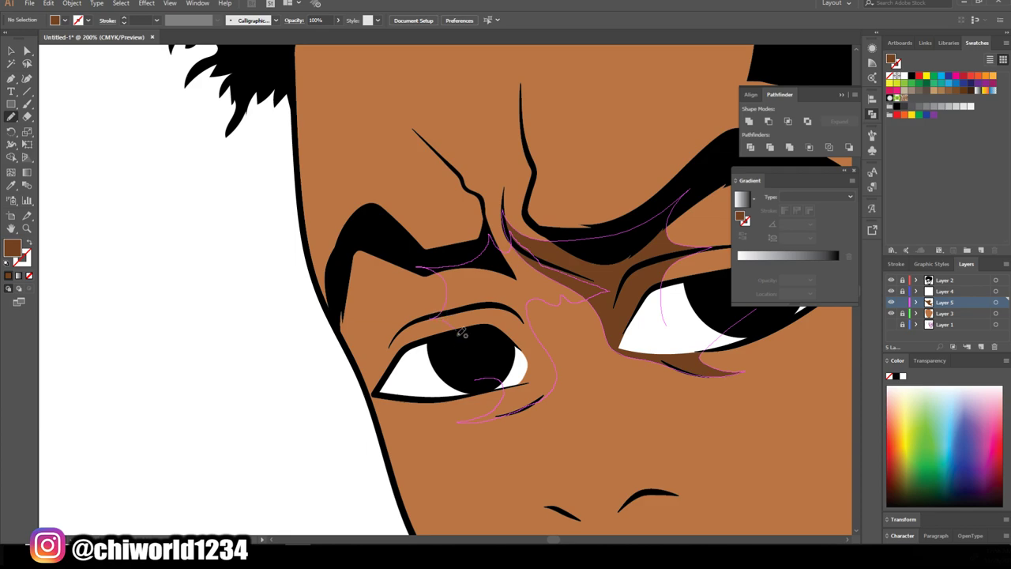
left_click_drag(462, 333, 436, 355)
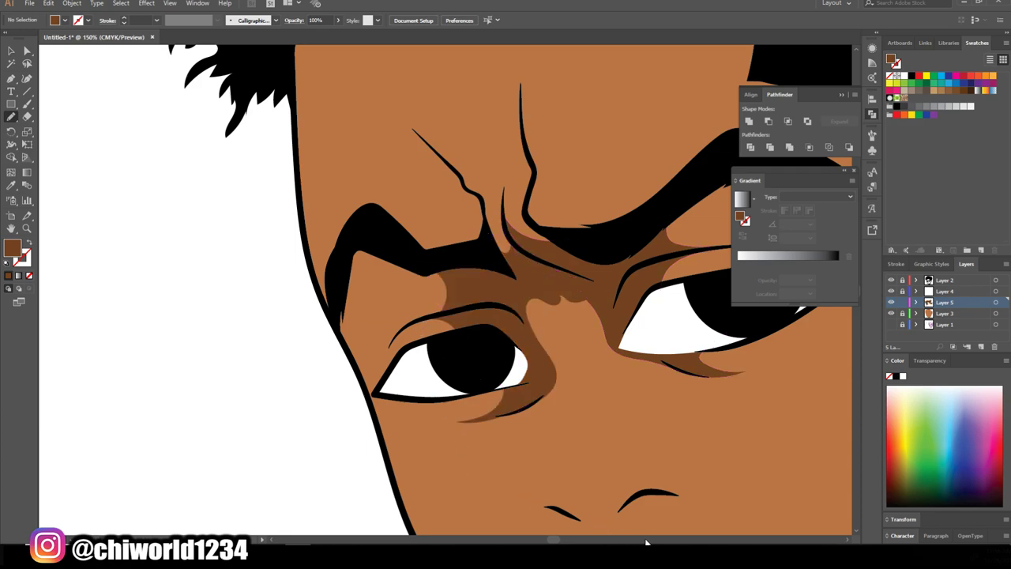
- Shade the nose bridge between the eyes in dark brown
scroll(600, 527, "down", 5)
scroll(654, 530, "up", 5)
scroll(654, 529, "up", 1)
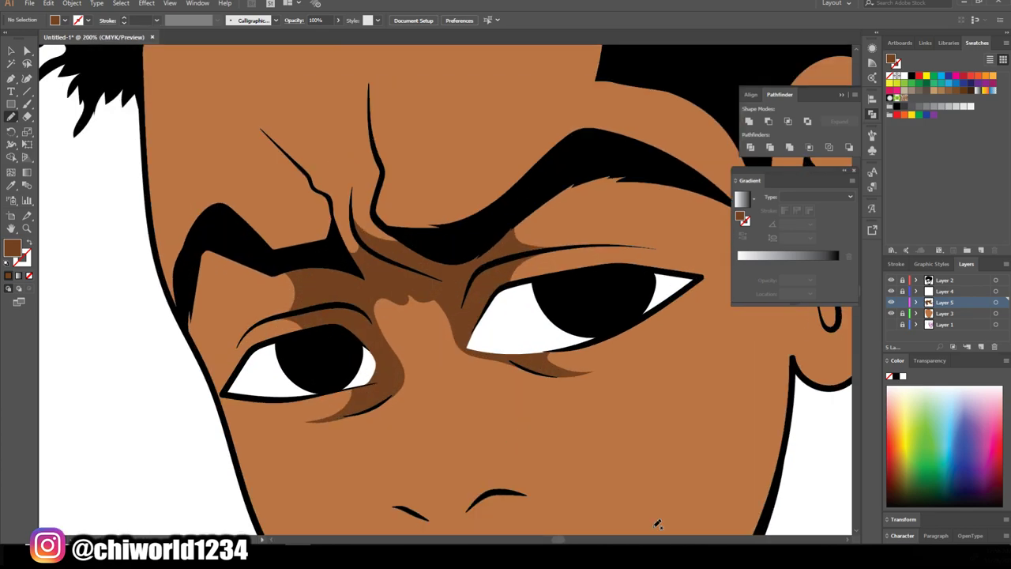
left_click_drag(377, 365, 368, 380)
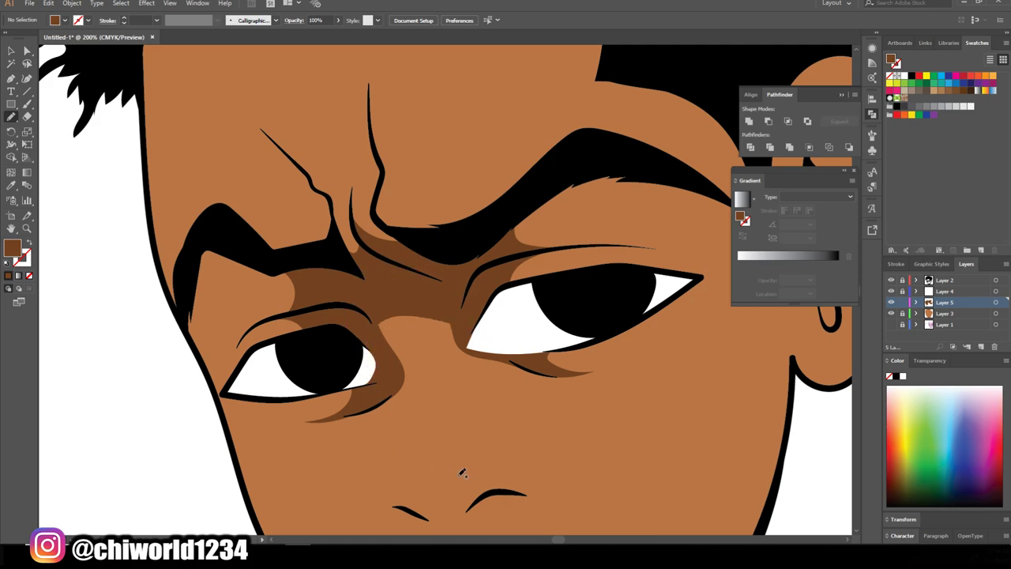
scroll(463, 472, "down", 2)
scroll(523, 470, "down", 2)
scroll(523, 468, "down", 1)
scroll(524, 470, "up", 2)
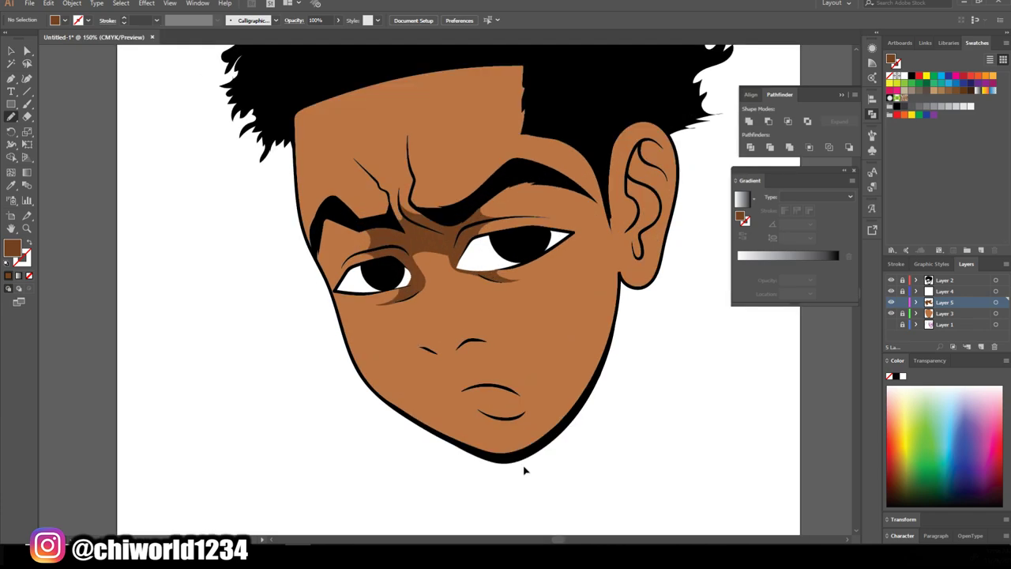
scroll(524, 470, "up", 3)
- Draw a dark-brown shadow shape around the nose
scroll(528, 464, "down", 1)
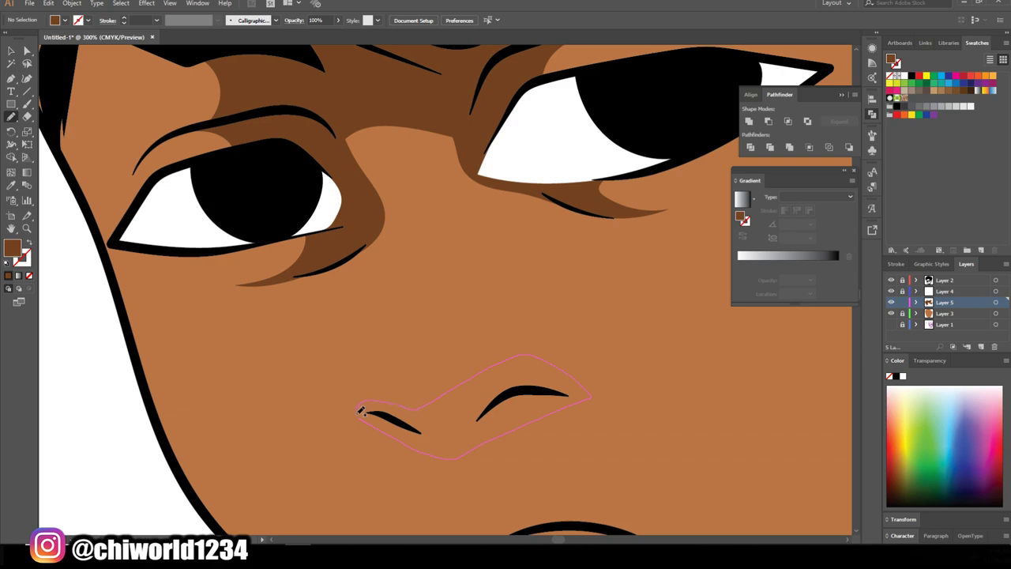
left_click_drag(361, 410, 365, 411)
mouse_move(421, 445)
left_mouse_down()
mouse_move(377, 424)
mouse_move(427, 411)
left_mouse_up()
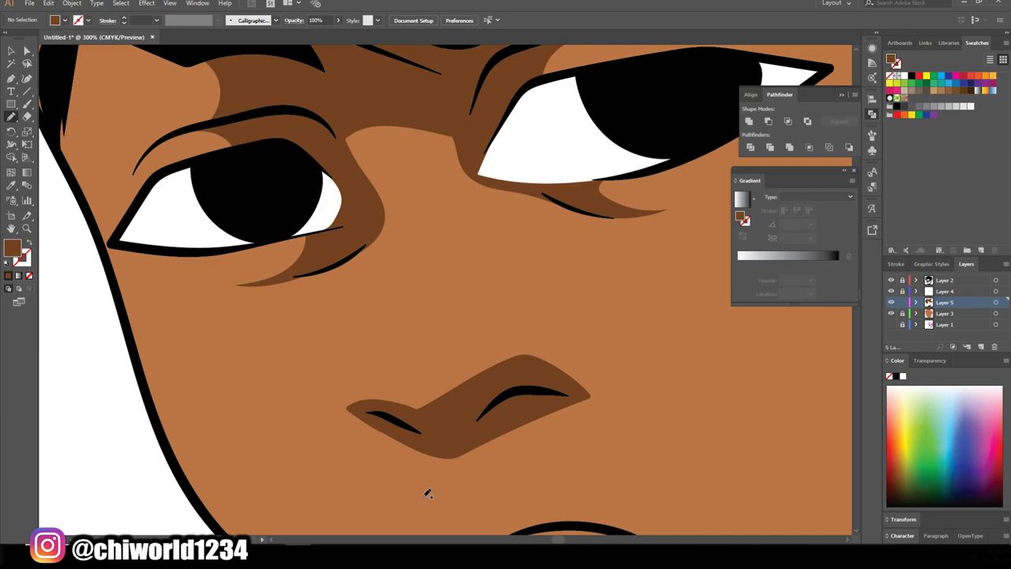
- Add a closed dark-brown shadow beneath the lower lip curve
key("ctrl+minus")
key("ctrl+minus")
key("ctrl+minus")
key("ctrl+minus")
key("ctrl+plus")
key("ctrl+plus")
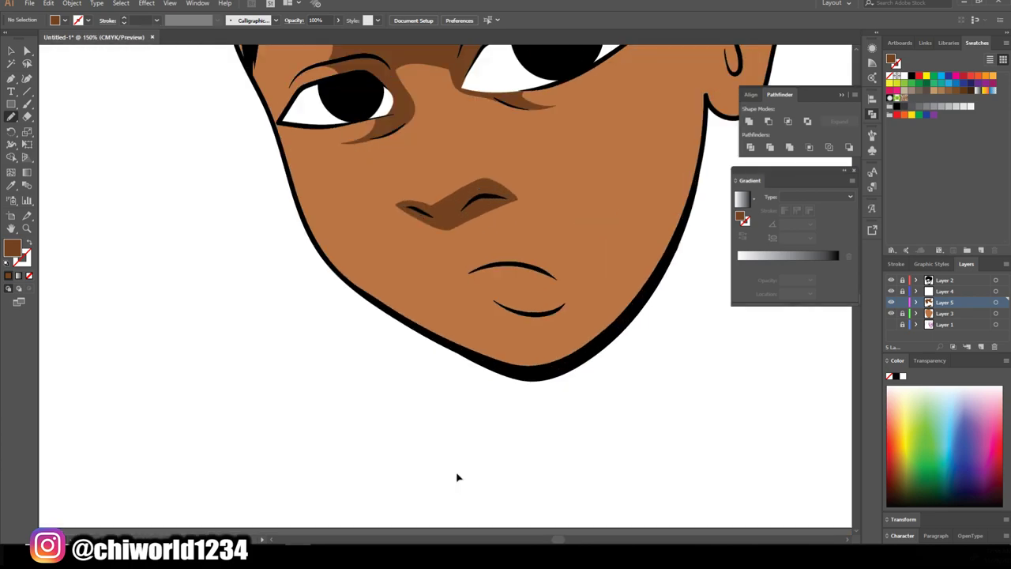
key("ctrl+plus")
key("ctrl+plus")
key("ctrl+plus")
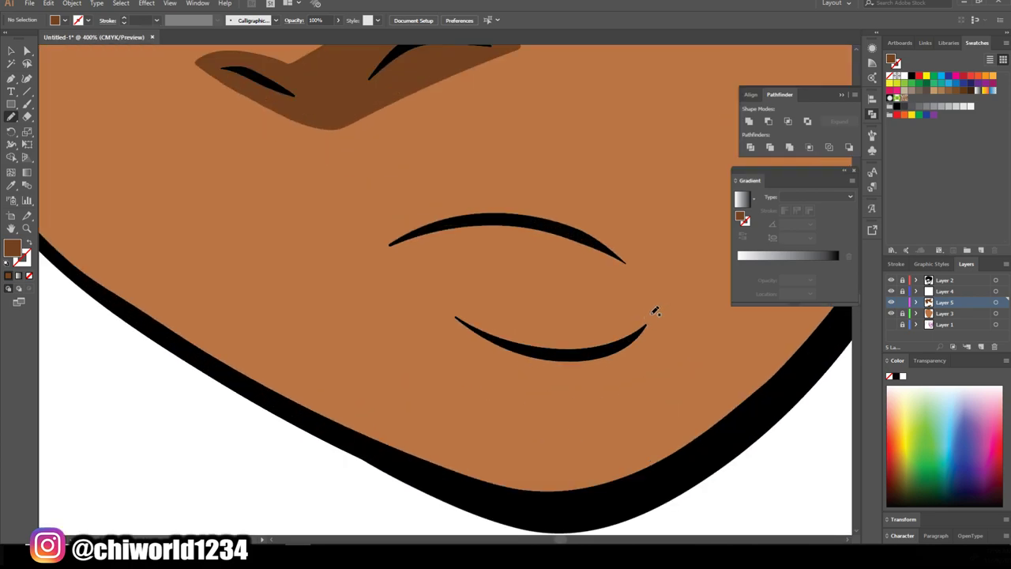
mouse_move(656, 312)
left_mouse_down()
mouse_move(592, 352)
mouse_move(497, 334)
mouse_move(456, 311)
left_mouse_up()
left_click_drag(614, 396, 650, 327)
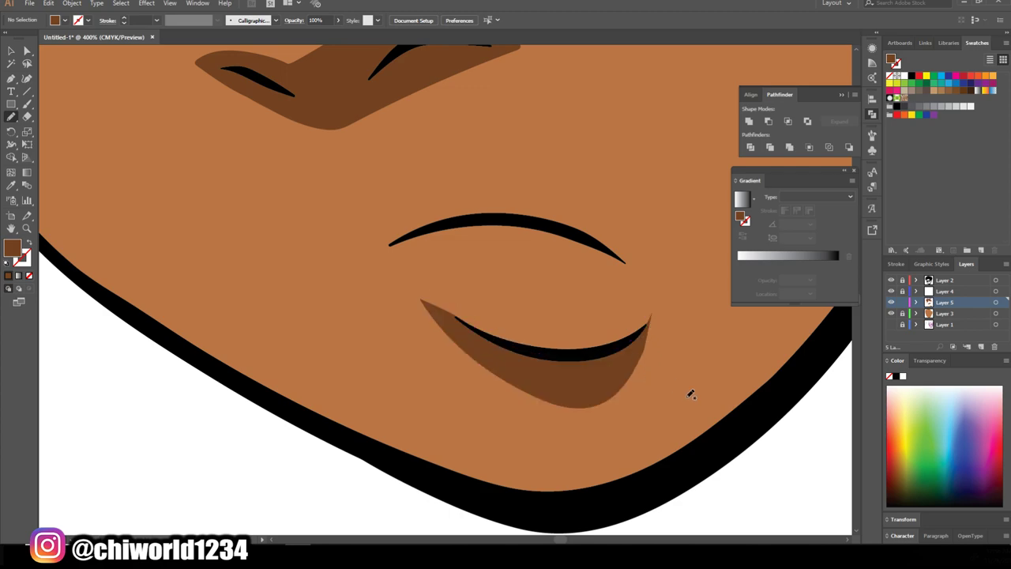
key("ctrl+minus")
key("ctrl+minus")
key("ctrl+minus")
key("ctrl+minus")
scroll(674, 371, "up", 3)
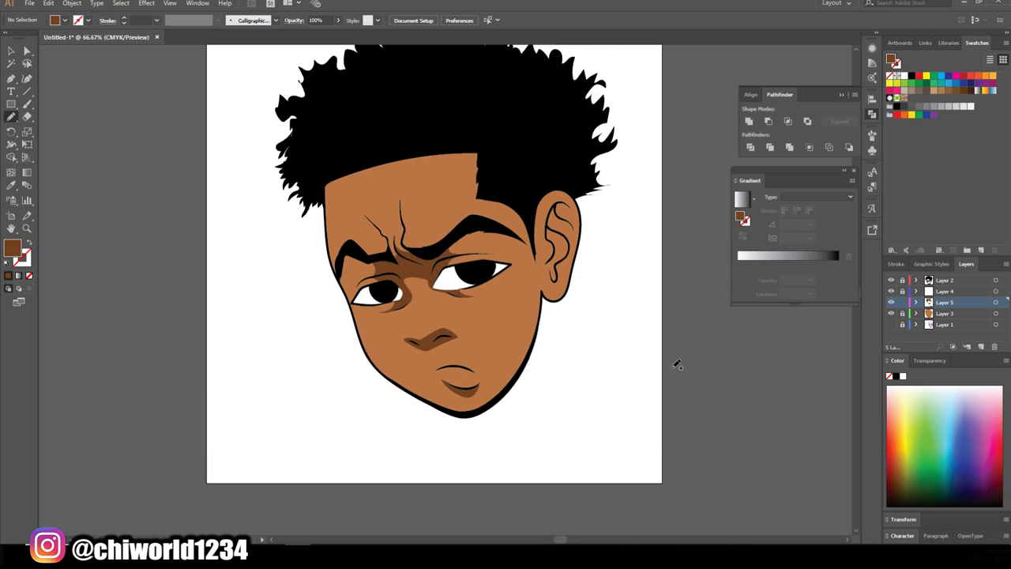
scroll(674, 370, "up", 2)
- Shade the inside of the ear with a dark-brown shadow shape
key("ctrl+plus")
key("ctrl+plus")
key("ctrl+plus")
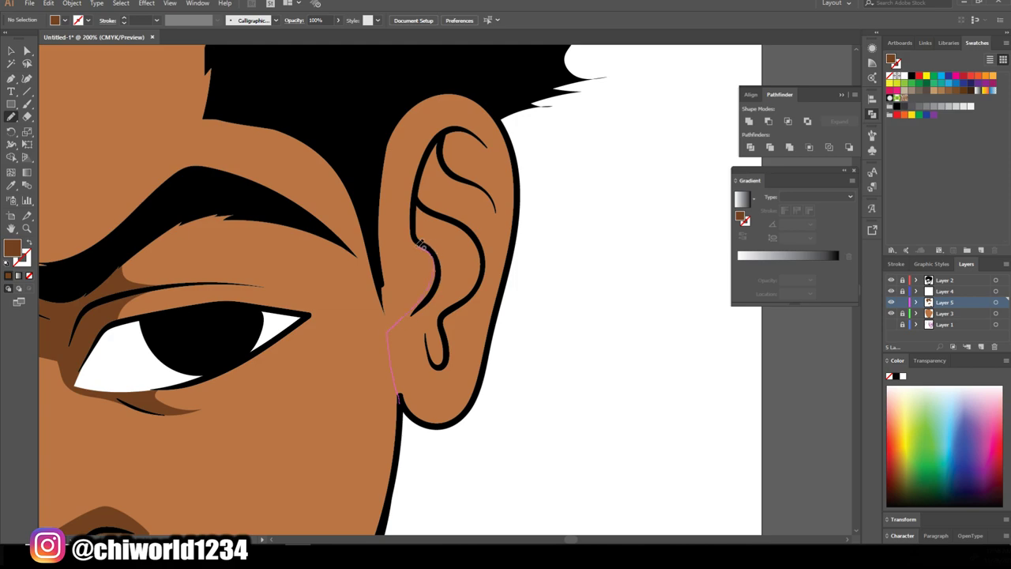
left_click_drag(417, 244, 464, 124)
left_click_drag(417, 416, 402, 396)
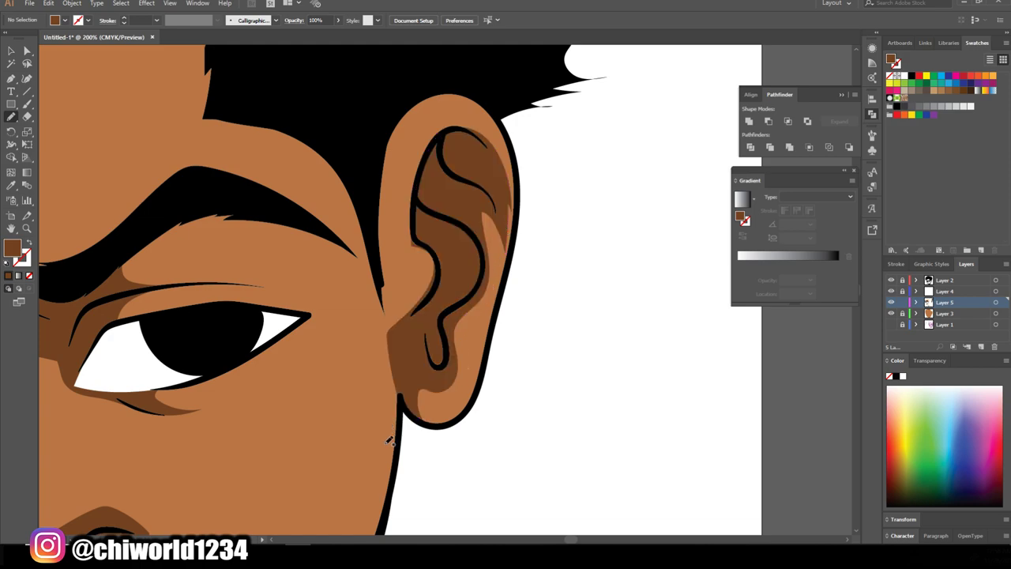
key("ctrl+minus")
key("ctrl+minus")
key("ctrl+minus")
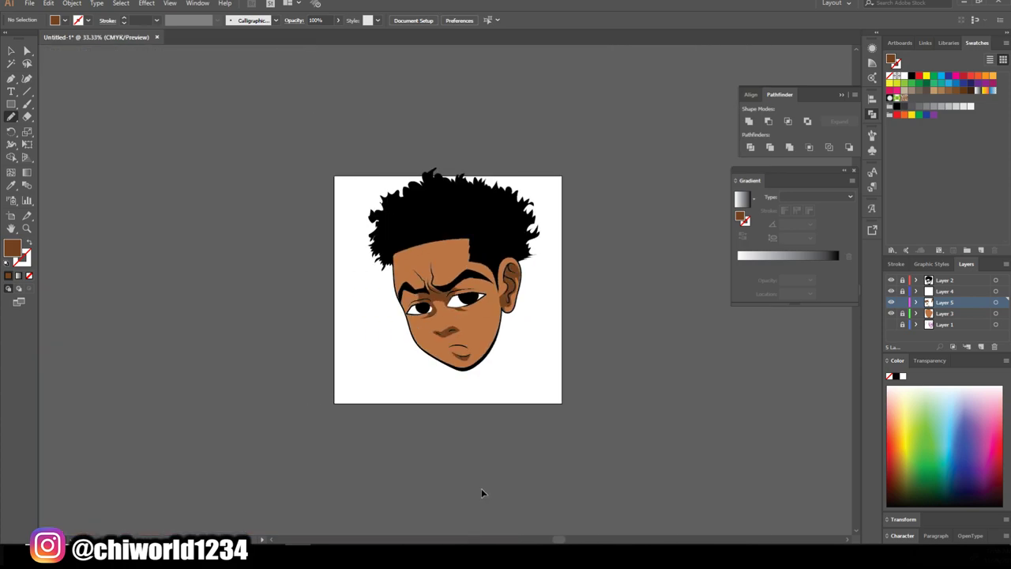
- Add dark-brown shading along the right eyelid crease and left upper eyelid
key("ctrl+plus")
key("ctrl+plus")
key("ctrl+plus")
key("ctrl+plus")
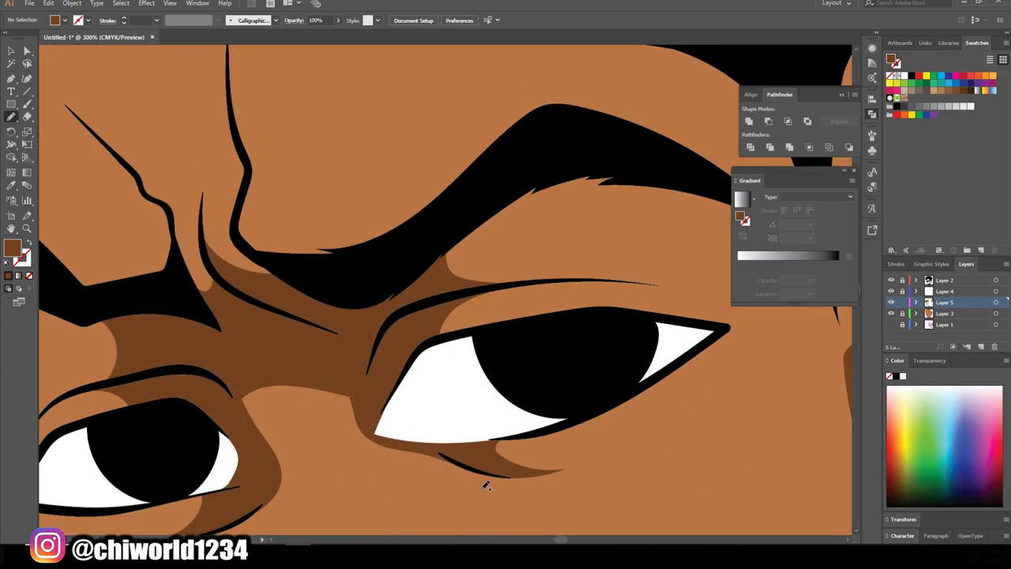
left_click_drag(438, 311, 486, 295)
left_click_drag(508, 211, 399, 288)
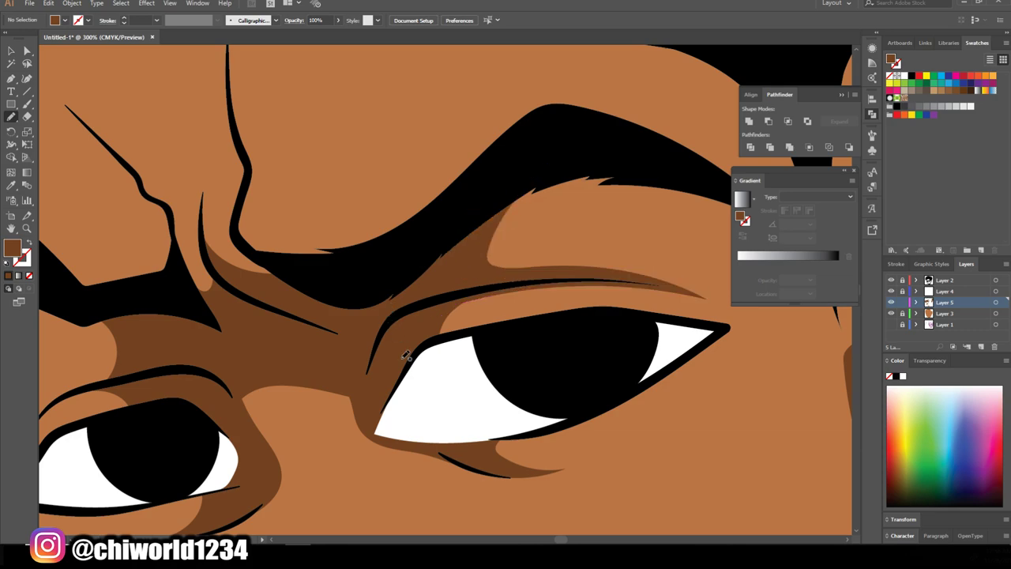
key("ctrl+minus")
key("ctrl+minus")
key("ctrl+minus")
key("ctrl+minus")
key("ctrl+plus")
key("ctrl+plus")
key("ctrl+plus")
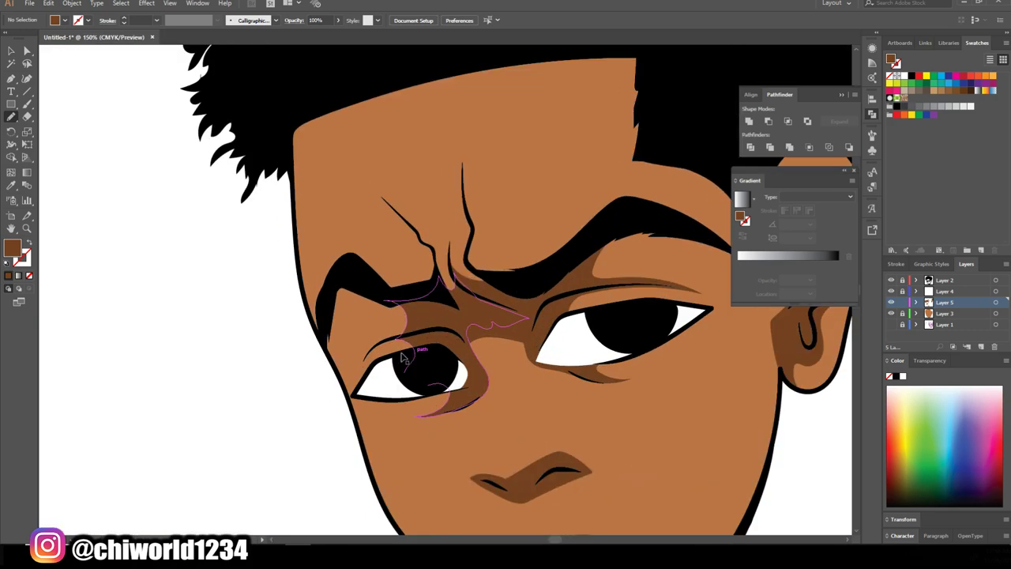
key("ctrl+plus")
left_click_drag(450, 383, 369, 401)
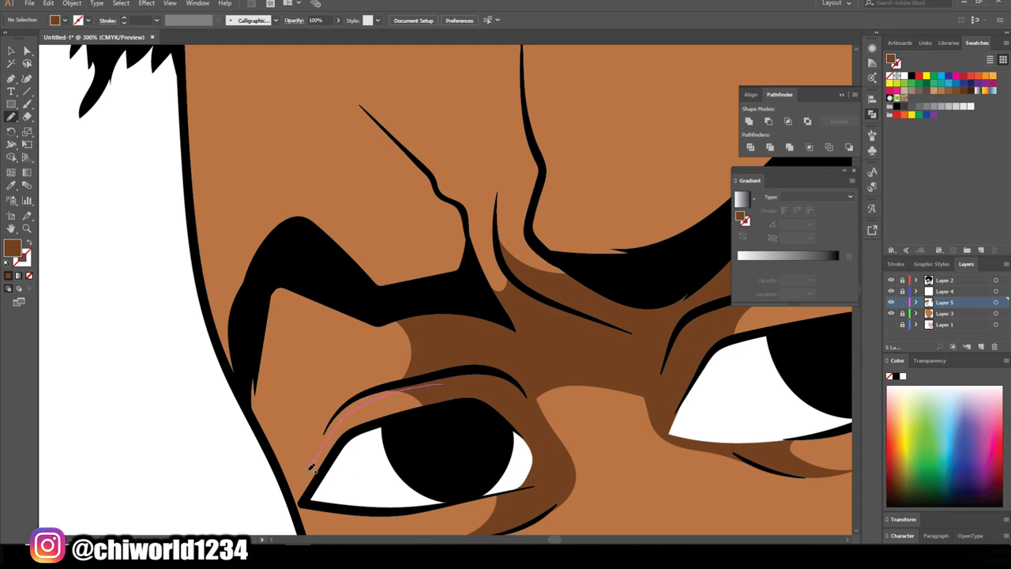
scroll(454, 339, "up", 1)
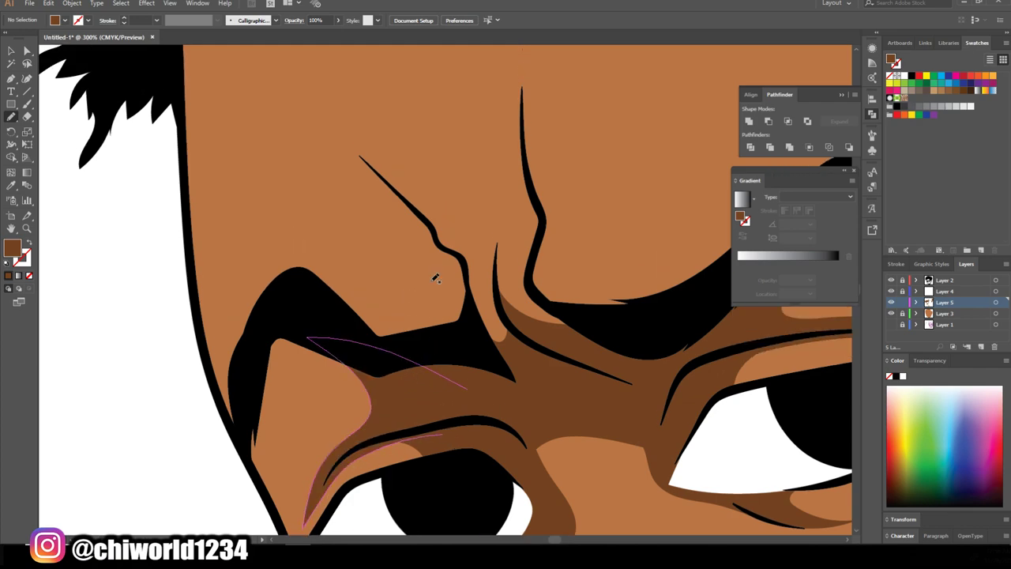
left_click_drag(328, 296, 453, 339)
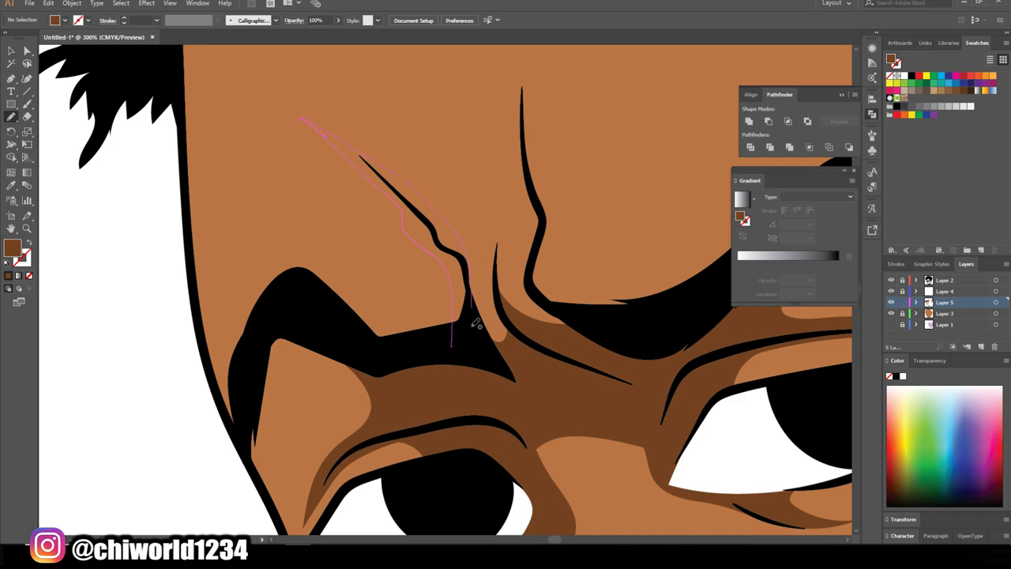
- Shade alongside the two forehead frown creases in dark brown
left_click_drag(476, 324, 443, 336)
left_click_drag(587, 333, 512, 269)
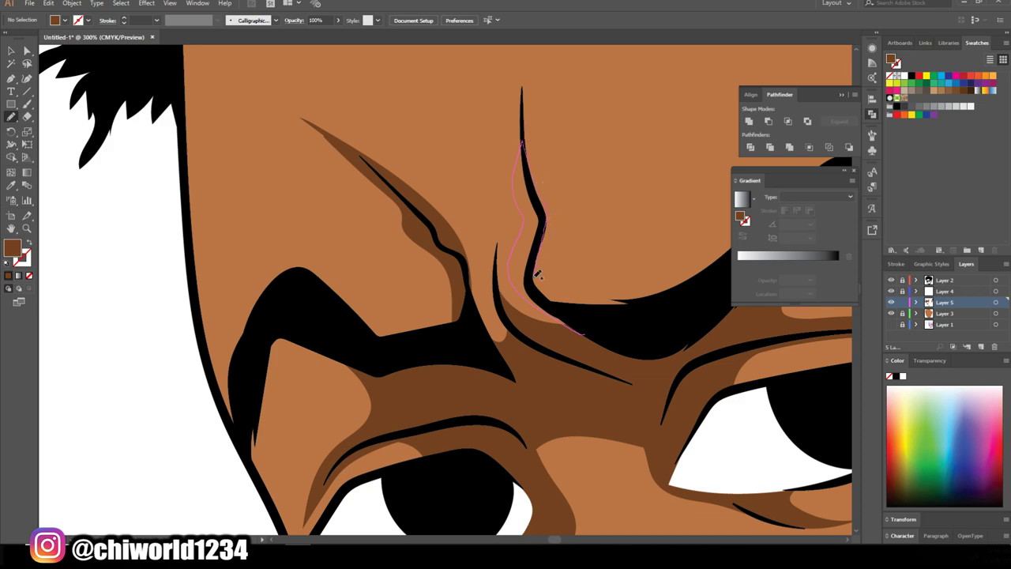
left_click_drag(551, 207, 599, 335)
key("ctrl+minus")
- Add a new layer and move it above Layer 4
key("ctrl+minus")
key("ctrl+minus")
key("ctrl+minus")
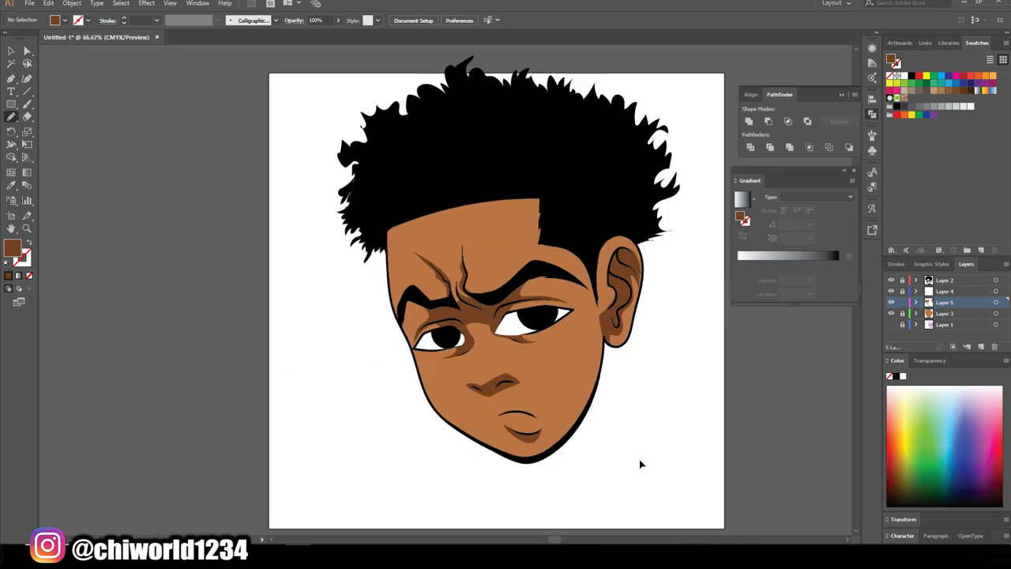
key("ctrl+minus")
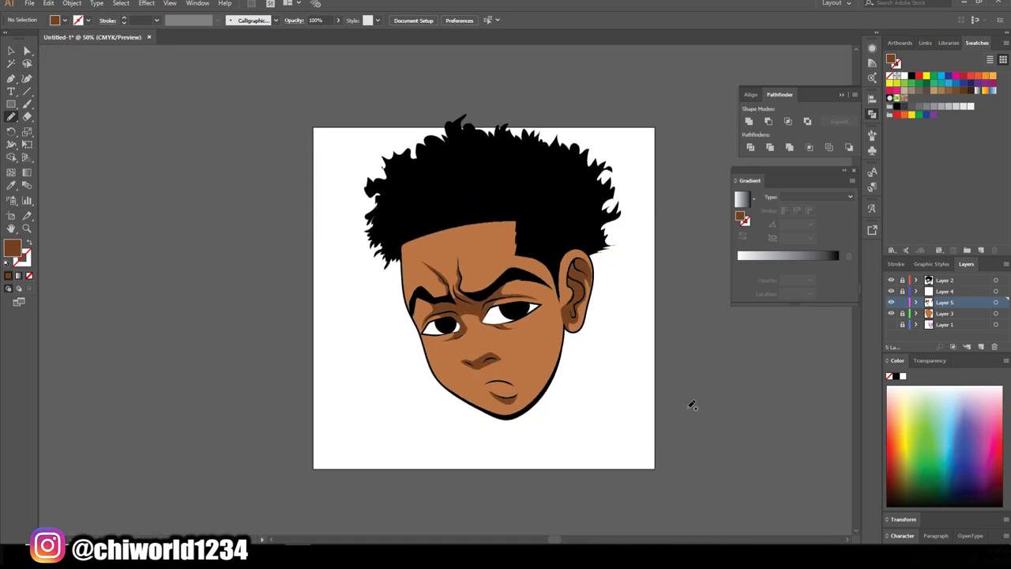
key("ctrl+plus")
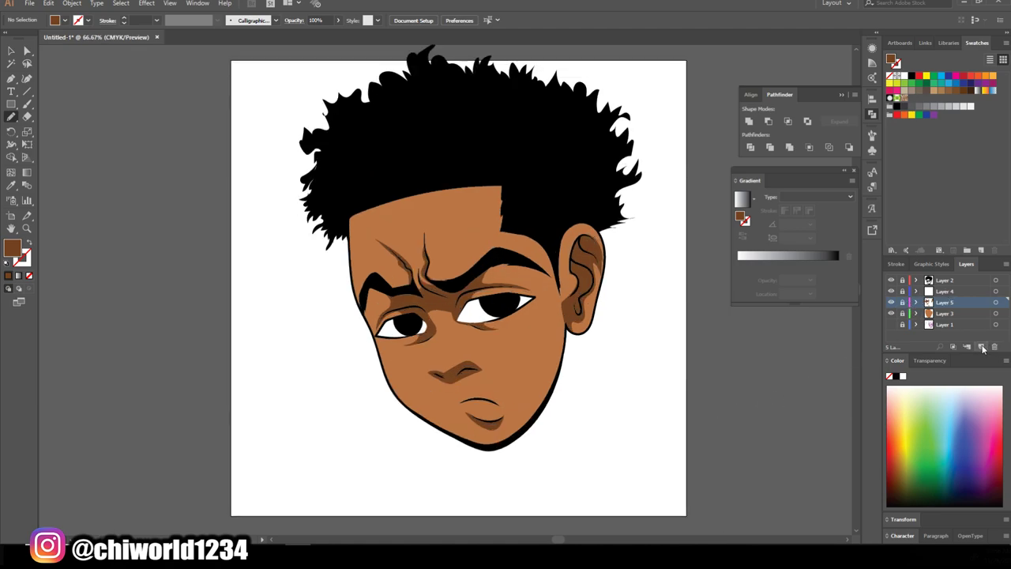
left_click(981, 346)
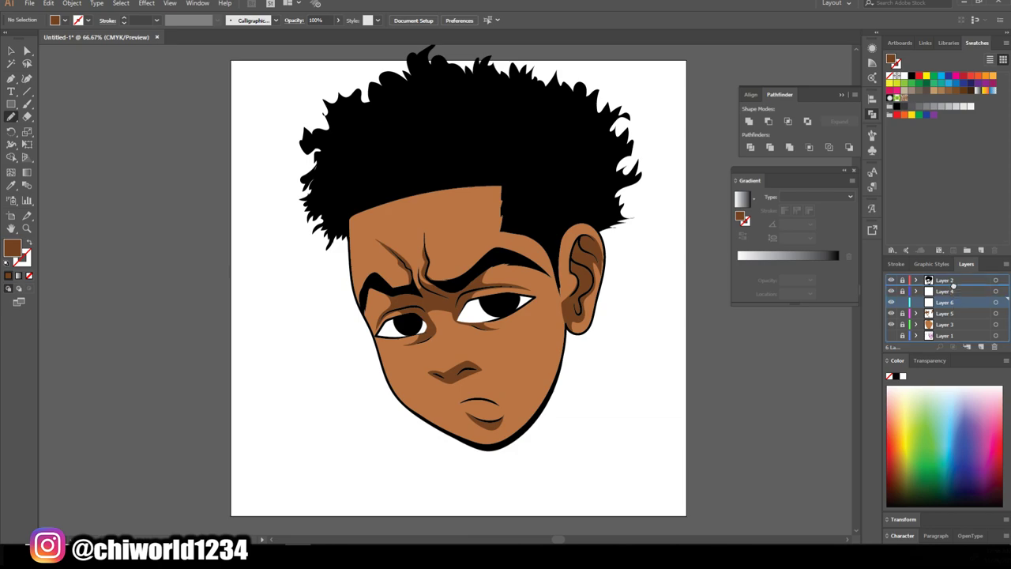
left_click_drag(955, 305, 948, 290)
- Sample the eye white and shift the fill to a muted mauve purple
key("ctrl+plus")
key("ctrl+plus")
key("ctrl+plus")
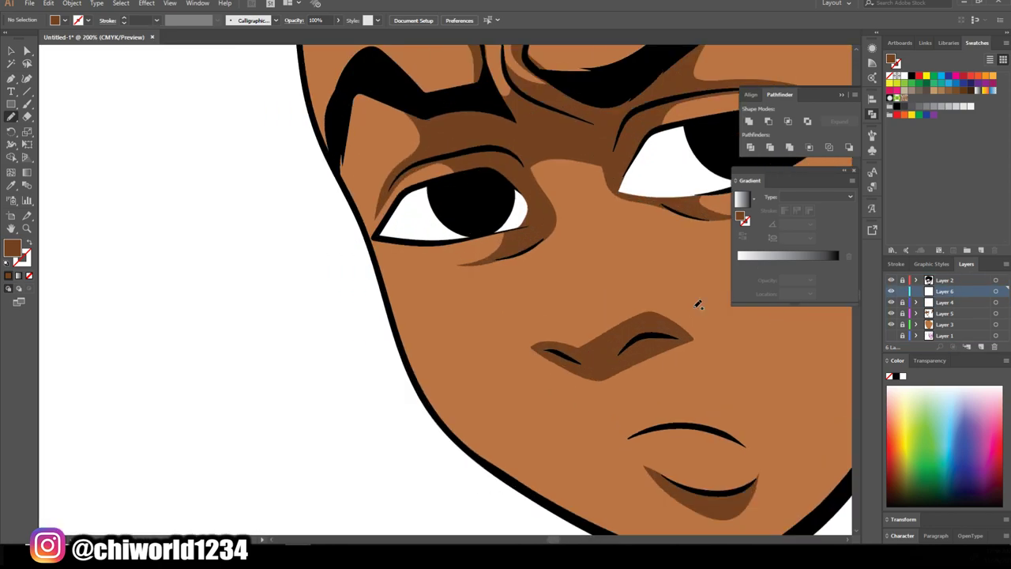
key("ctrl+plus")
key("ctrl+plus")
scroll(696, 308, "up", 2)
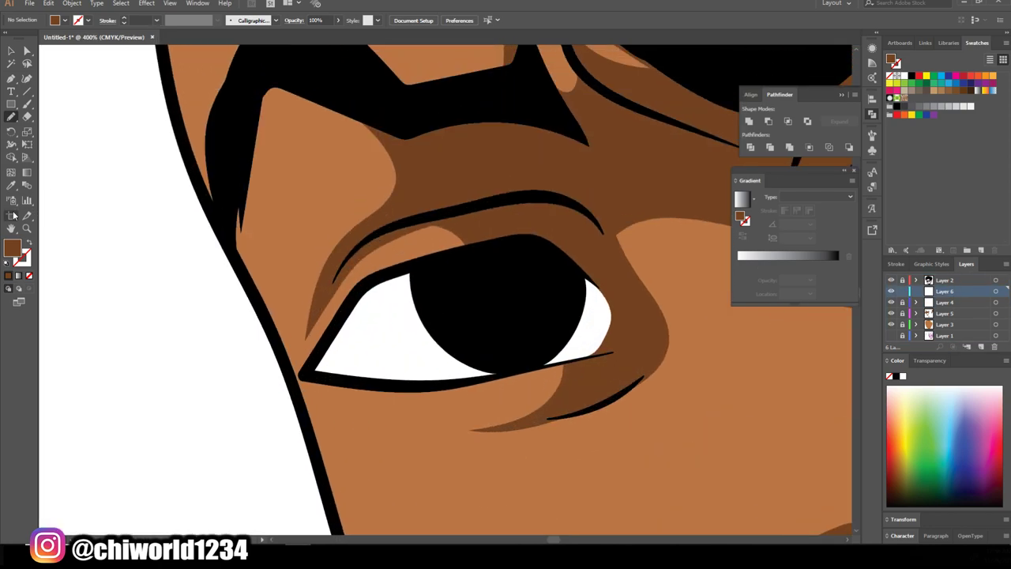
left_click(11, 187)
left_click(361, 335)
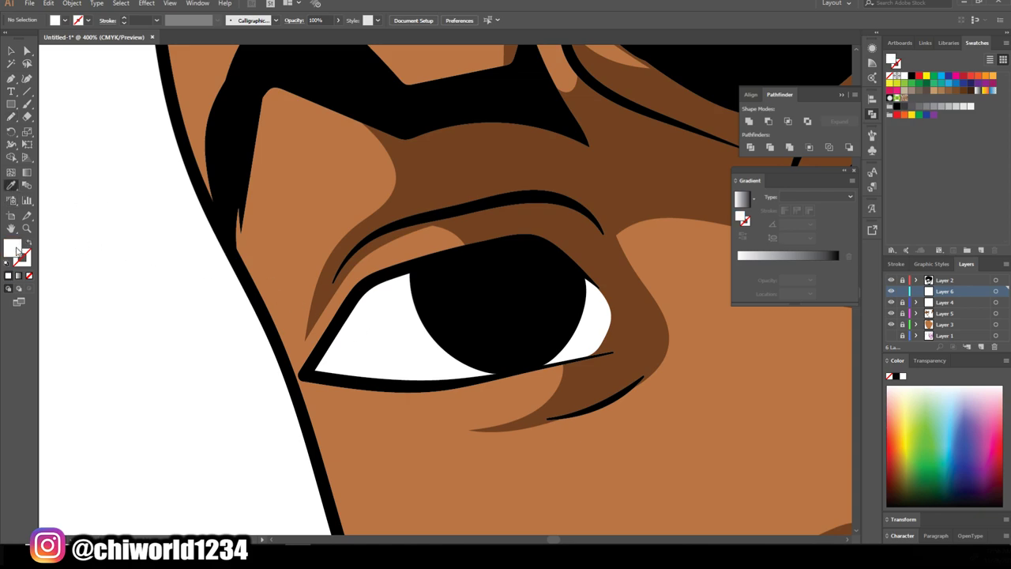
double_click(17, 250)
left_click_drag(640, 412, 618, 467)
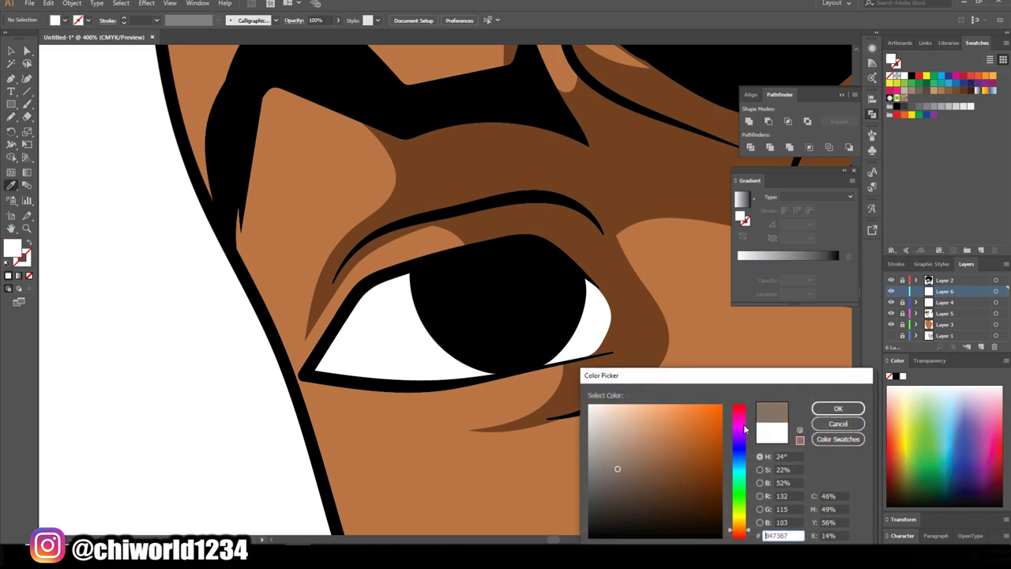
left_click_drag(745, 429, 743, 422)
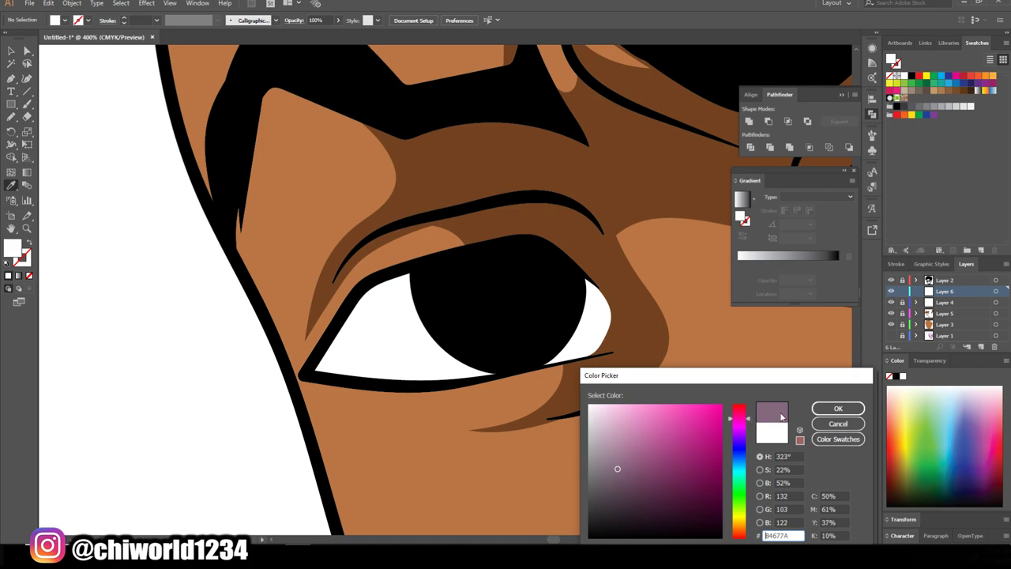
left_click(839, 408)
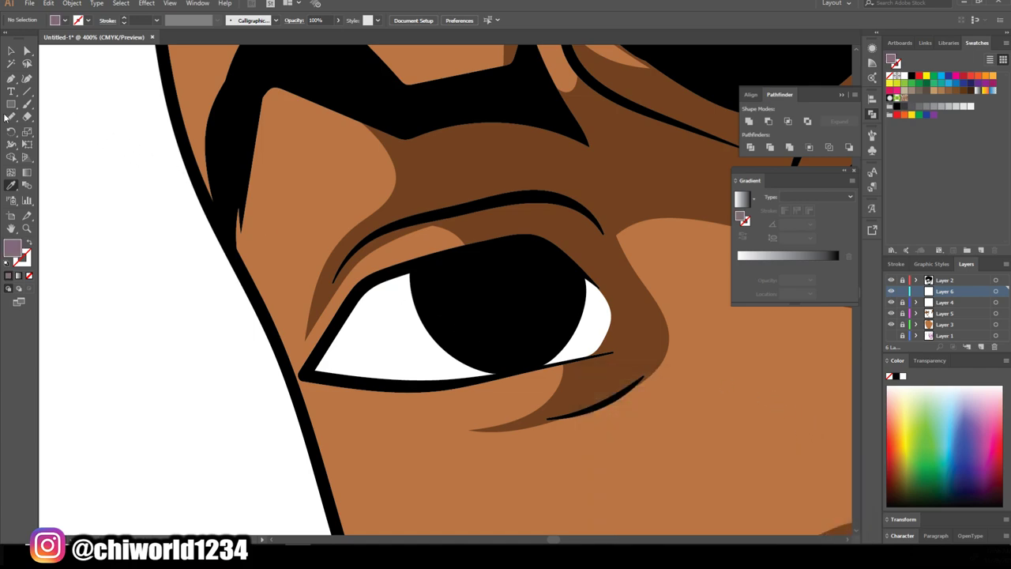
- Paint purple shading into the upper part of the left eye white
left_click(9, 116)
scroll(440, 307, "up", 1)
scroll(441, 307, "up", 2)
scroll(448, 302, "up", 1)
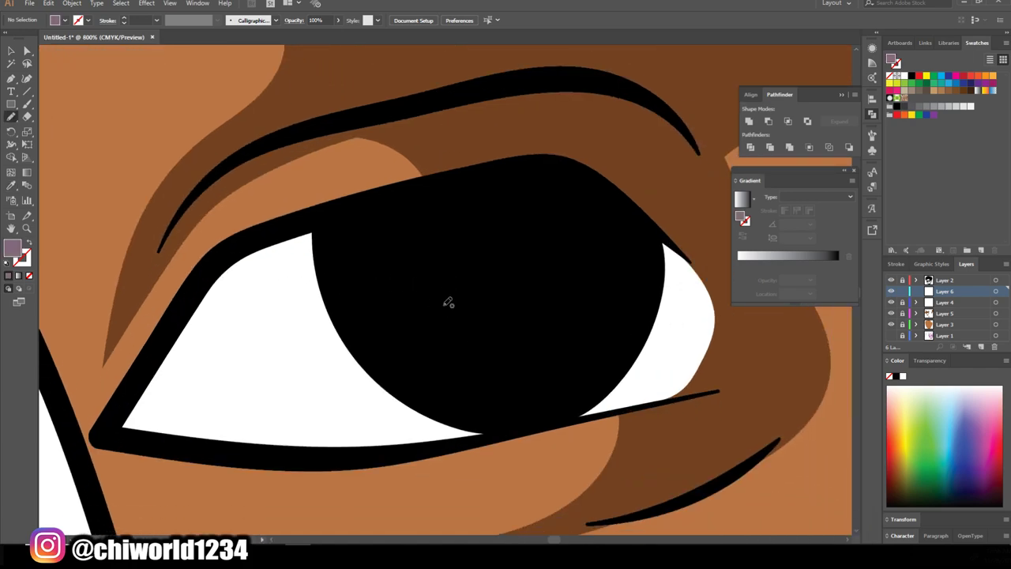
mouse_move(124, 402)
left_mouse_down()
mouse_move(156, 437)
mouse_move(699, 272)
mouse_move(632, 214)
mouse_move(488, 180)
mouse_move(274, 230)
mouse_move(163, 332)
mouse_move(181, 384)
left_mouse_up()
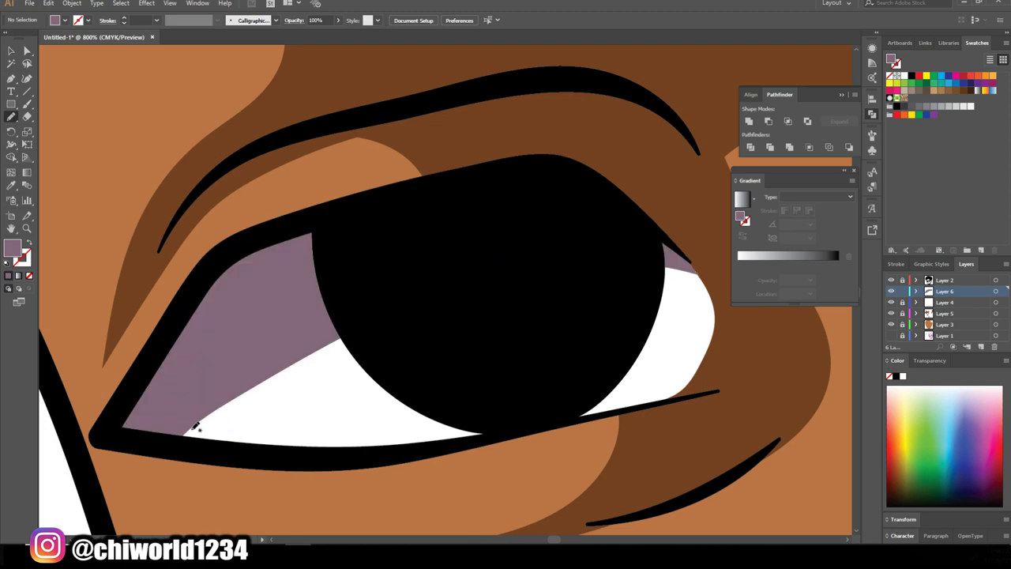
- Paint purple shading under the right upper eyelid
key("ctrl+minus")
key("ctrl+minus")
scroll(193, 427, "right", 3)
key("ctrl+plus")
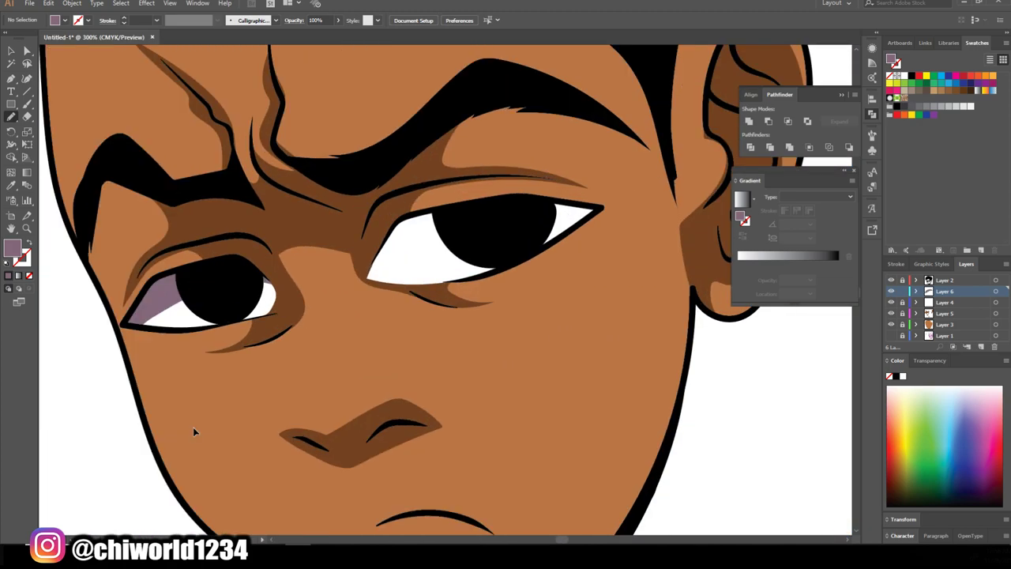
scroll(194, 431, "up", 2)
mouse_move(364, 198)
left_mouse_down()
mouse_move(271, 211)
mouse_move(211, 313)
mouse_move(276, 266)
mouse_move(483, 214)
mouse_move(659, 202)
mouse_move(621, 170)
mouse_move(502, 171)
left_mouse_up()
key("ctrl+minus")
key("ctrl+minus")
key("ctrl+minus")
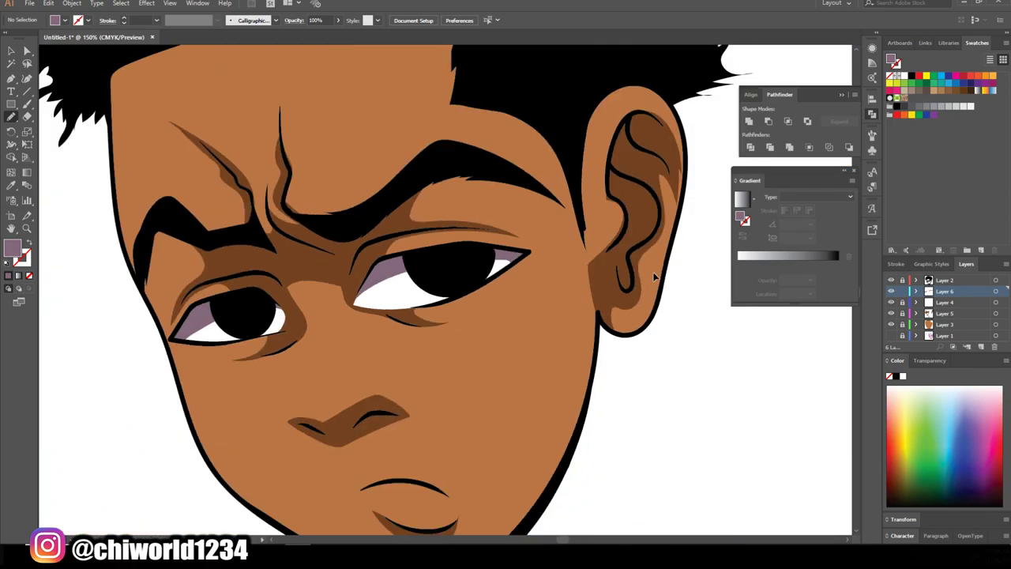
key("ctrl+minus")
key("ctrl+minus")
key("ctrl+minus")
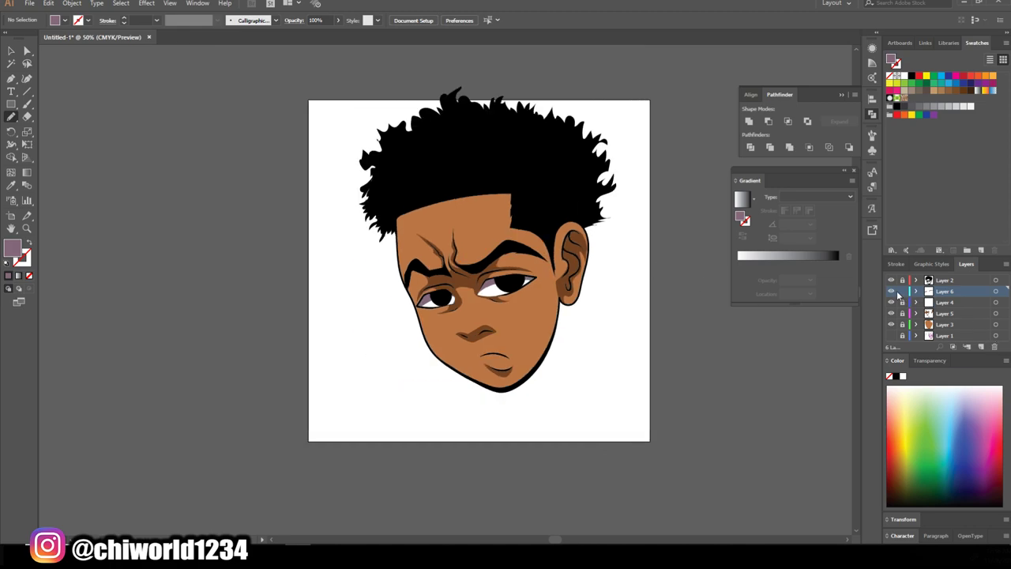
- Add Layer 7 and move it to the top of the layer stack
left_click(983, 348)
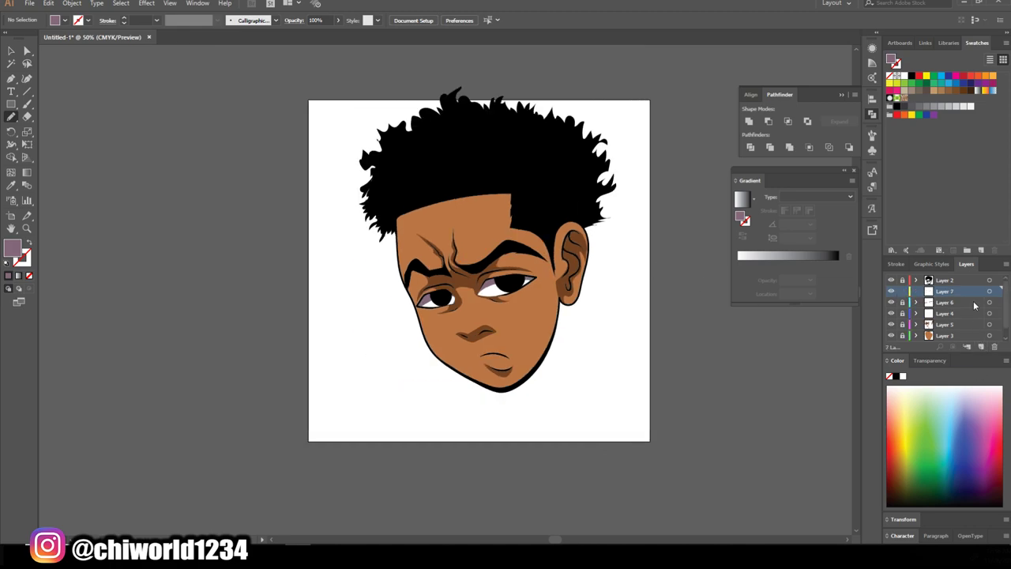
left_click_drag(966, 296, 956, 277)
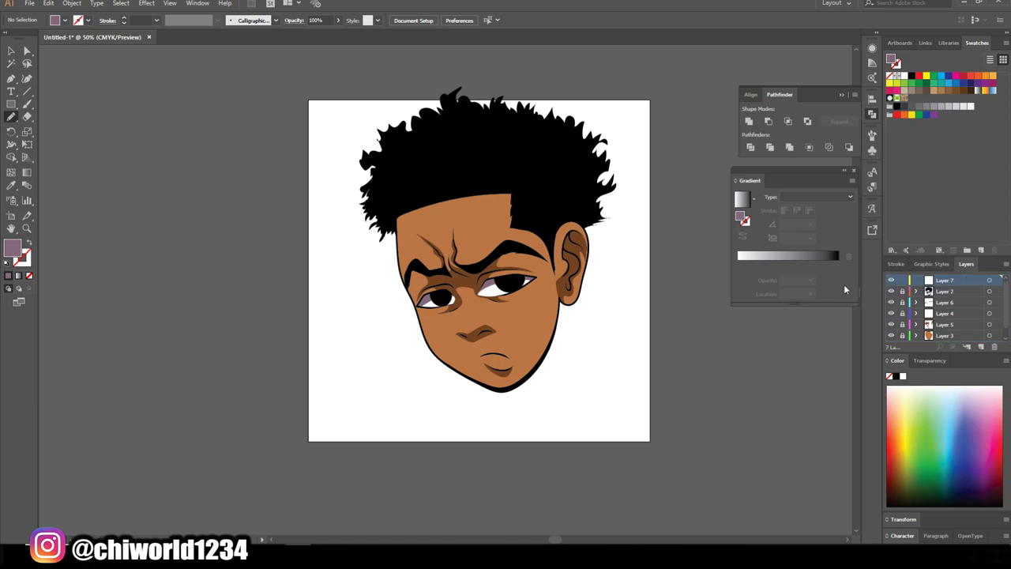
key("ctrl+plus")
key("ctrl+plus")
key("ctrl+plus")
key("ctrl+plus")
key("ctrl+plus")
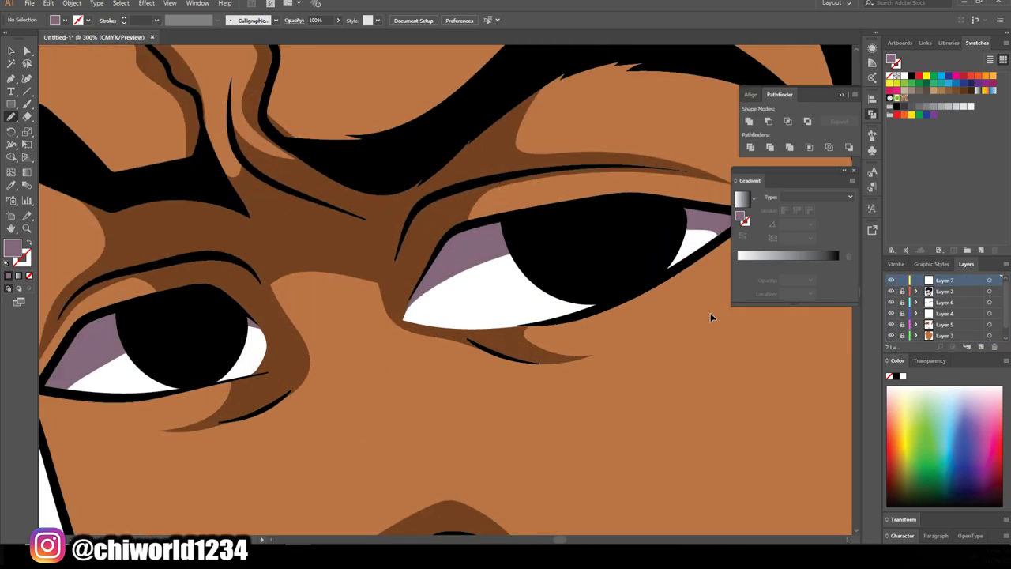
- Set a dark brown fill and paint irises around both black pupils
double_click(11, 252)
left_click_drag(737, 462, 731, 532)
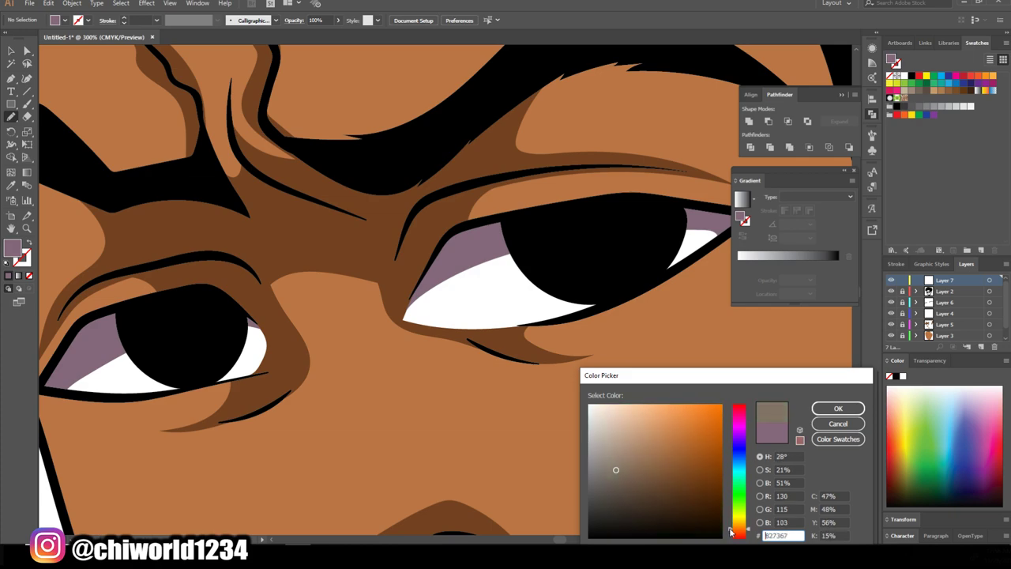
mouse_move(682, 494)
left_mouse_down()
mouse_move(700, 505)
mouse_move(710, 498)
left_mouse_up()
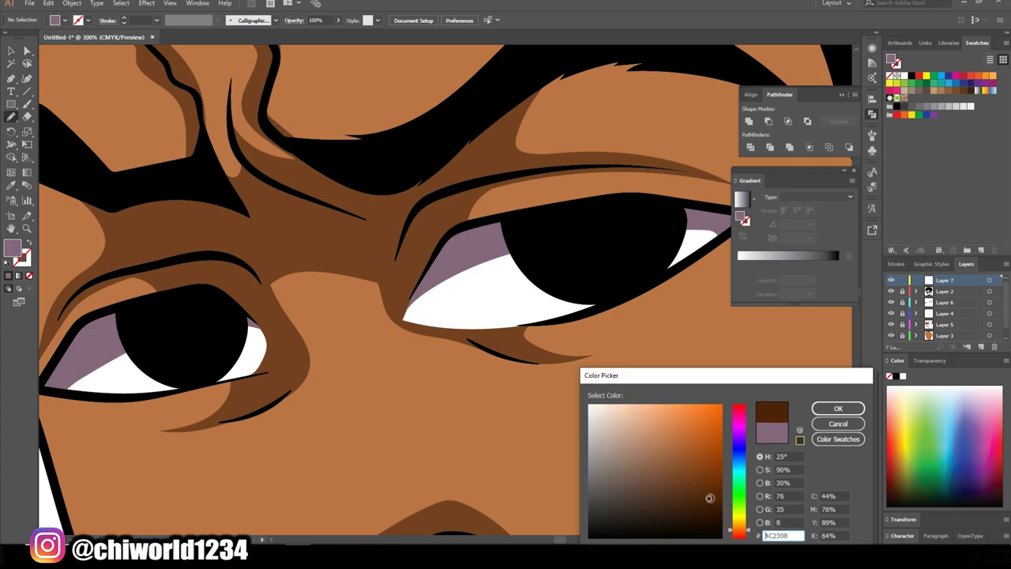
left_click(838, 408)
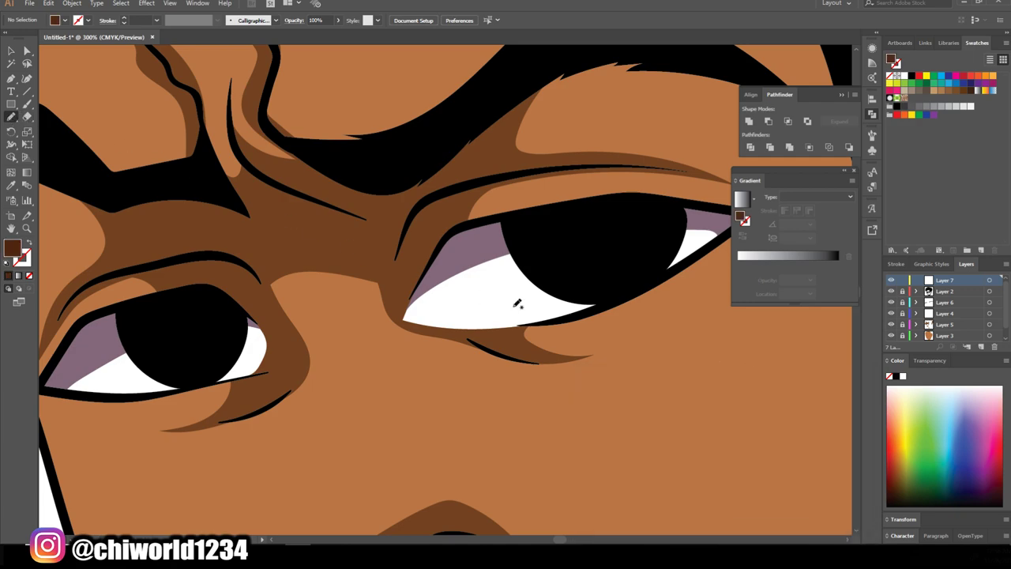
mouse_move(546, 260)
left_mouse_down()
mouse_move(582, 277)
mouse_move(653, 268)
mouse_move(665, 226)
mouse_move(632, 209)
mouse_move(624, 236)
mouse_move(591, 261)
mouse_move(564, 221)
mouse_move(525, 218)
mouse_move(563, 283)
mouse_move(596, 278)
left_mouse_up()
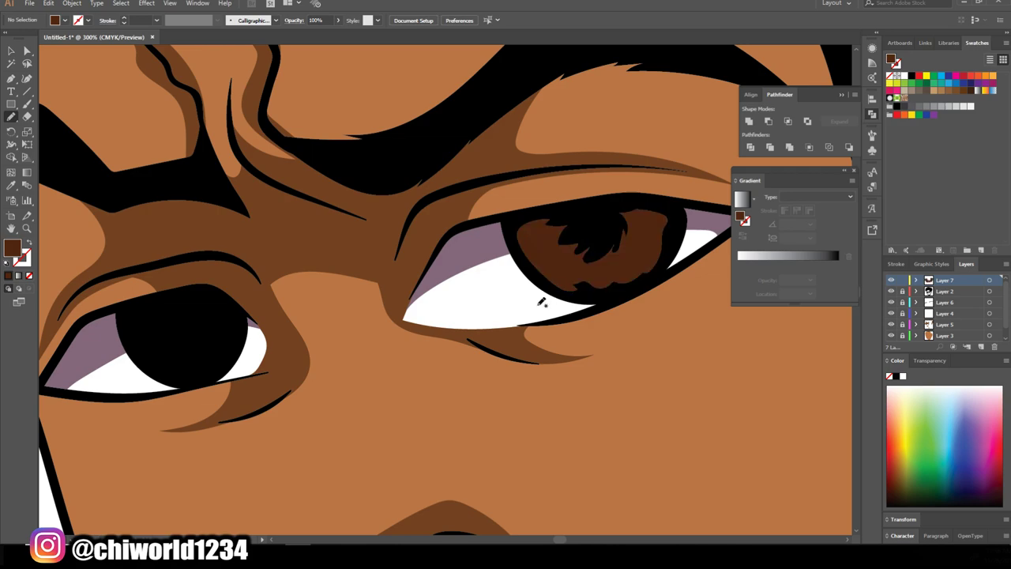
mouse_move(124, 330)
left_mouse_down()
mouse_move(125, 315)
mouse_move(162, 305)
mouse_move(173, 348)
mouse_move(207, 332)
mouse_move(198, 300)
mouse_move(221, 291)
mouse_move(244, 332)
mouse_move(203, 377)
mouse_move(160, 368)
mouse_move(129, 329)
left_mouse_up()
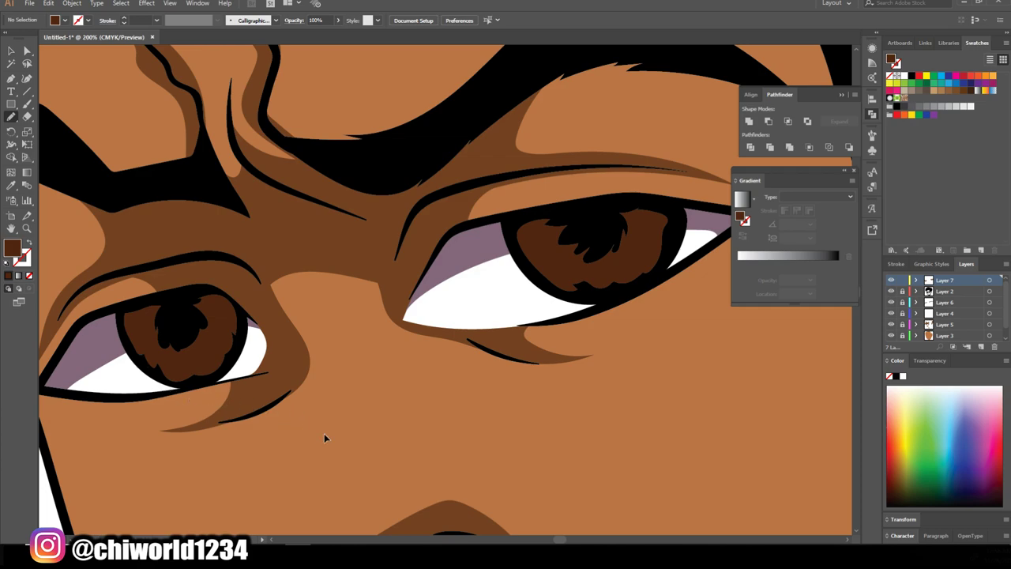
- Change the fill to a brighter orange-brown
scroll(332, 439, "down", 3)
scroll(352, 425, "down", 2)
scroll(353, 425, "up", 2)
scroll(352, 427, "up", 3)
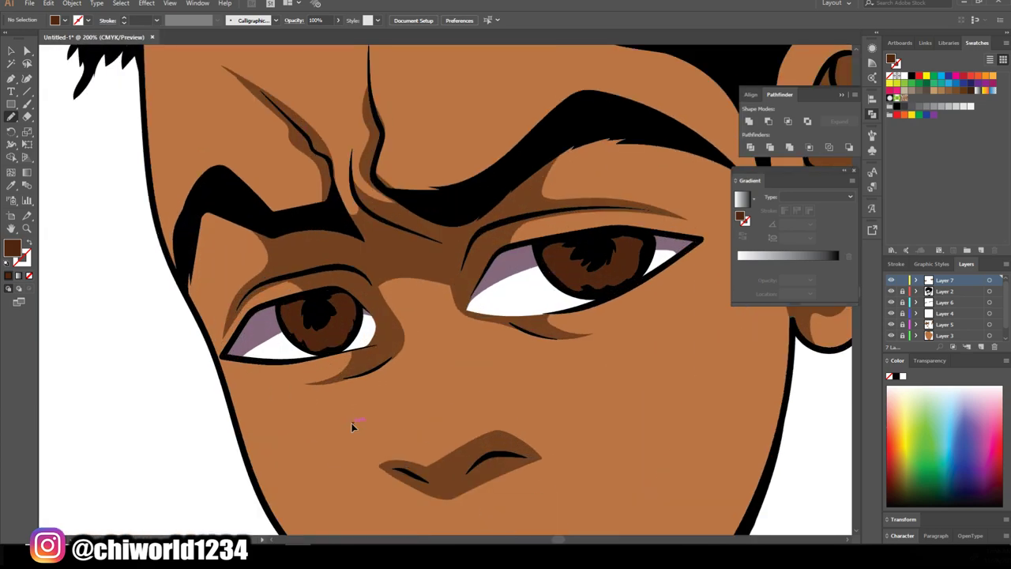
double_click(12, 250)
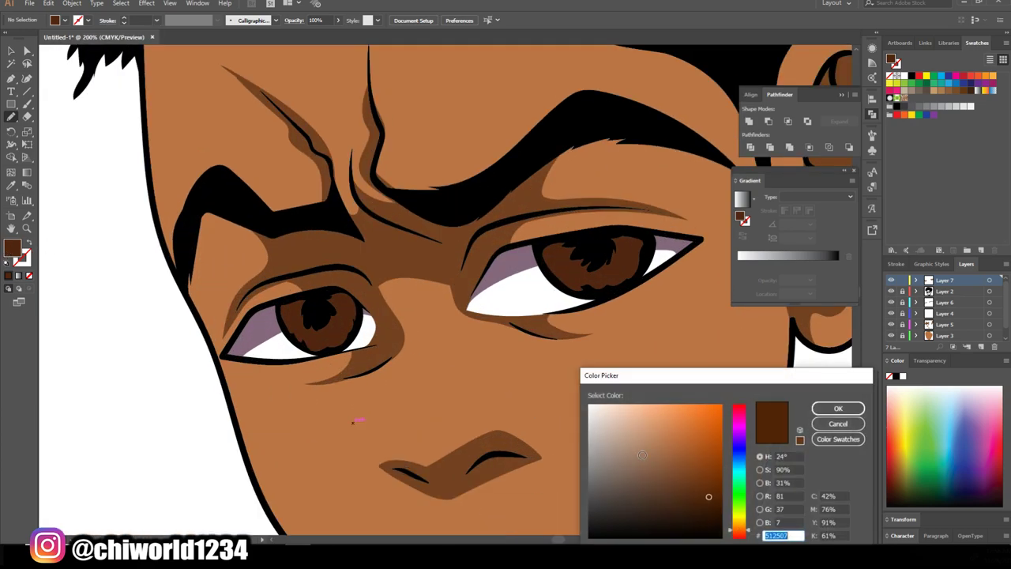
left_click_drag(703, 466, 719, 451)
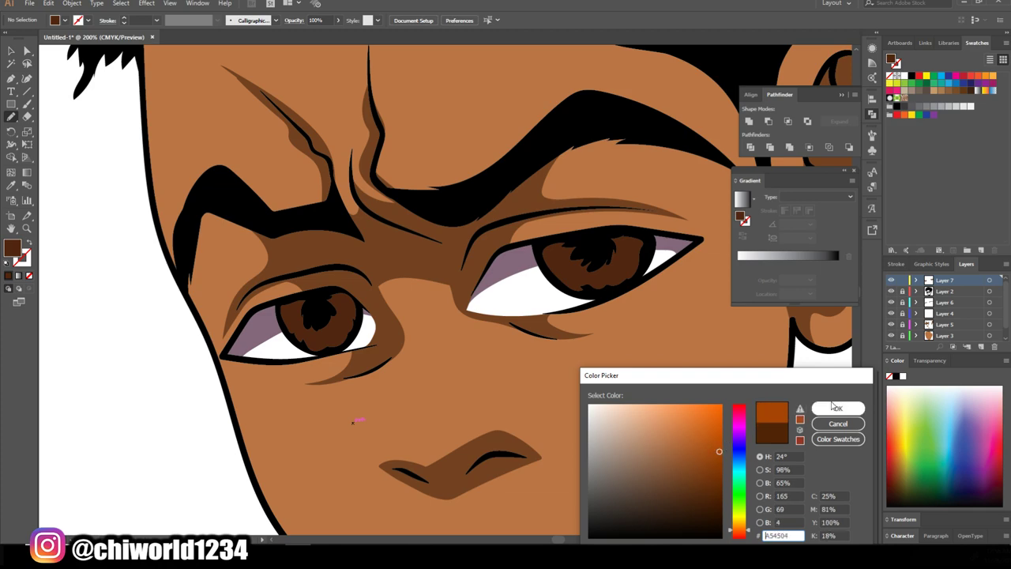
left_click(829, 408)
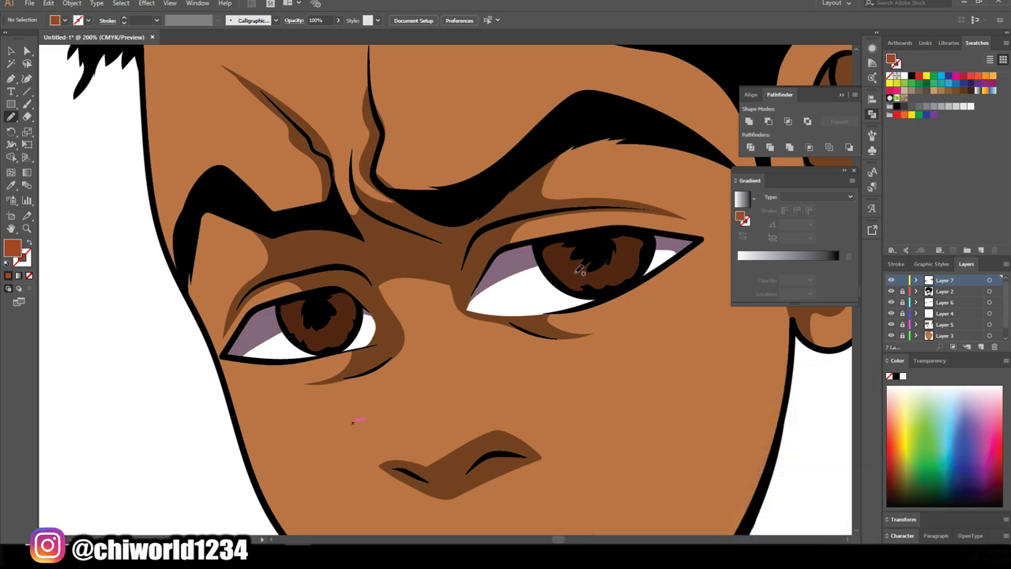
- Paint orange-brown highlights over the right and left irises
mouse_move(570, 275)
left_mouse_down()
mouse_move(633, 271)
mouse_move(566, 259)
mouse_move(567, 272)
left_mouse_up()
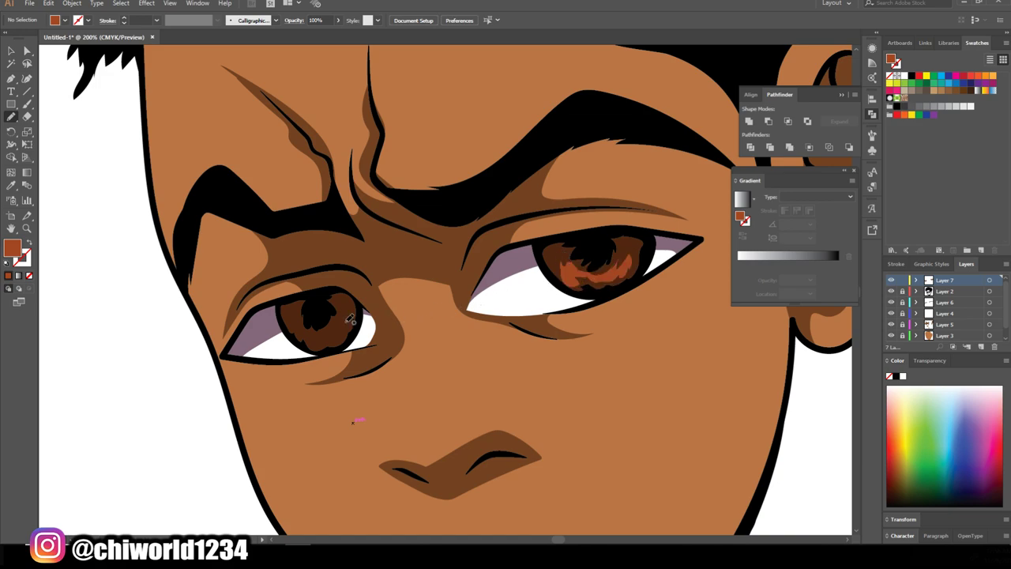
mouse_move(310, 340)
left_mouse_down()
mouse_move(344, 324)
mouse_move(316, 347)
left_mouse_up()
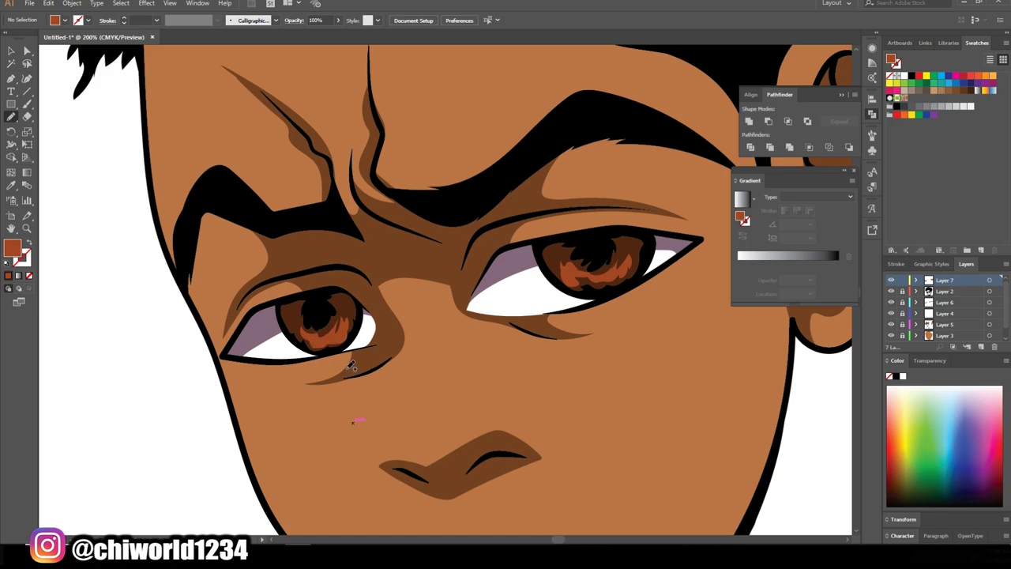
scroll(393, 382, "down", 2)
scroll(522, 411, "down", 1)
scroll(522, 410, "up", 1)
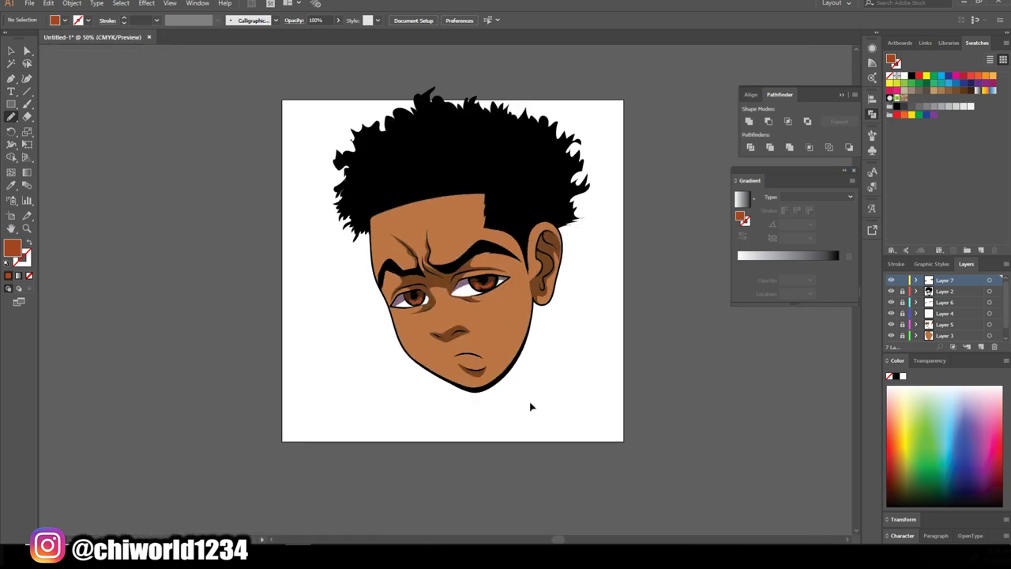
scroll(529, 406, "up", 1)
scroll(530, 406, "up", 1)
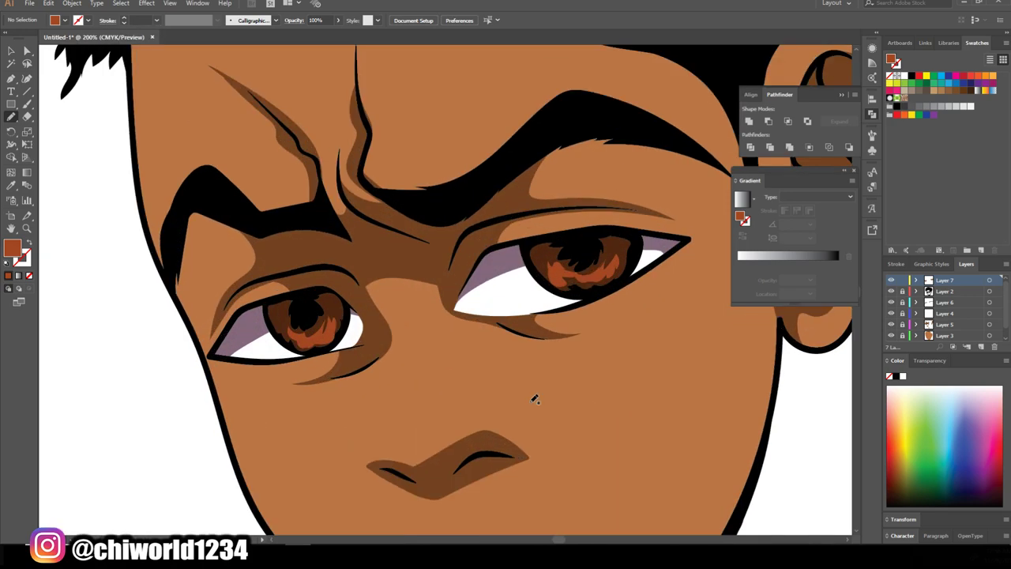
- Set a white fill and paint highlight shapes and small dots on both irises
double_click(13, 248)
left_click_drag(655, 414, 585, 395)
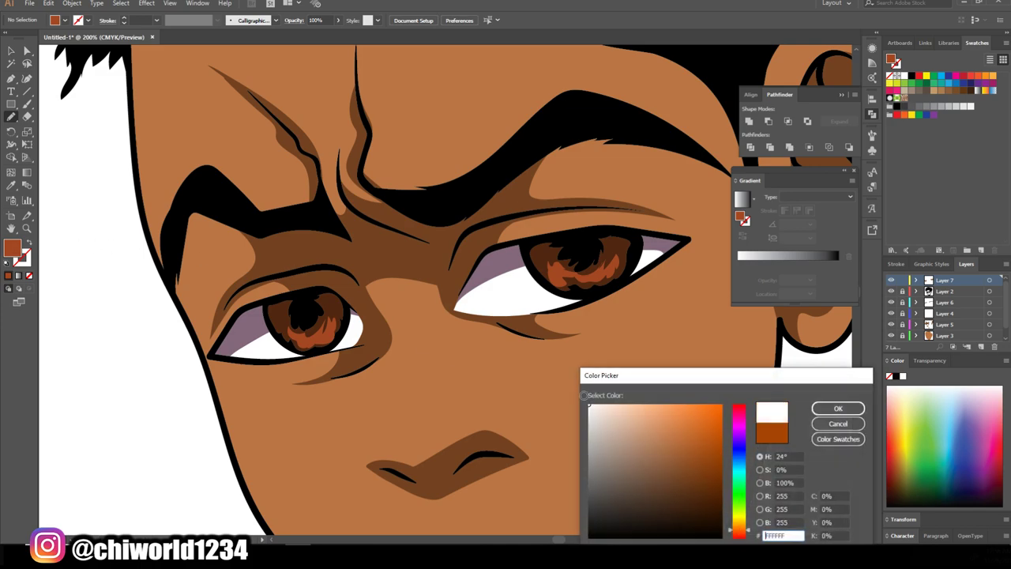
left_click(836, 409)
left_click_drag(588, 258, 607, 246)
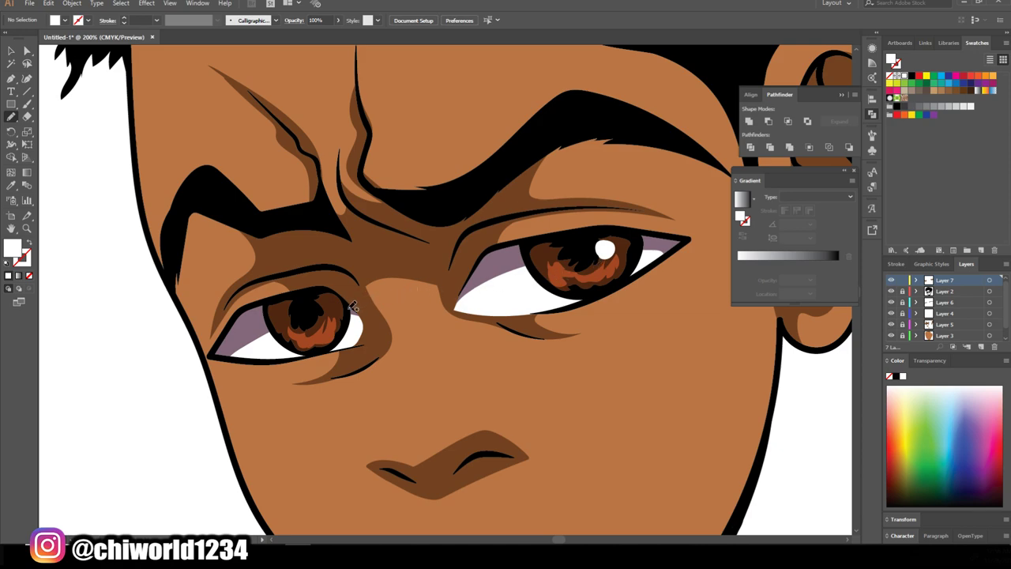
left_click_drag(354, 306, 327, 309)
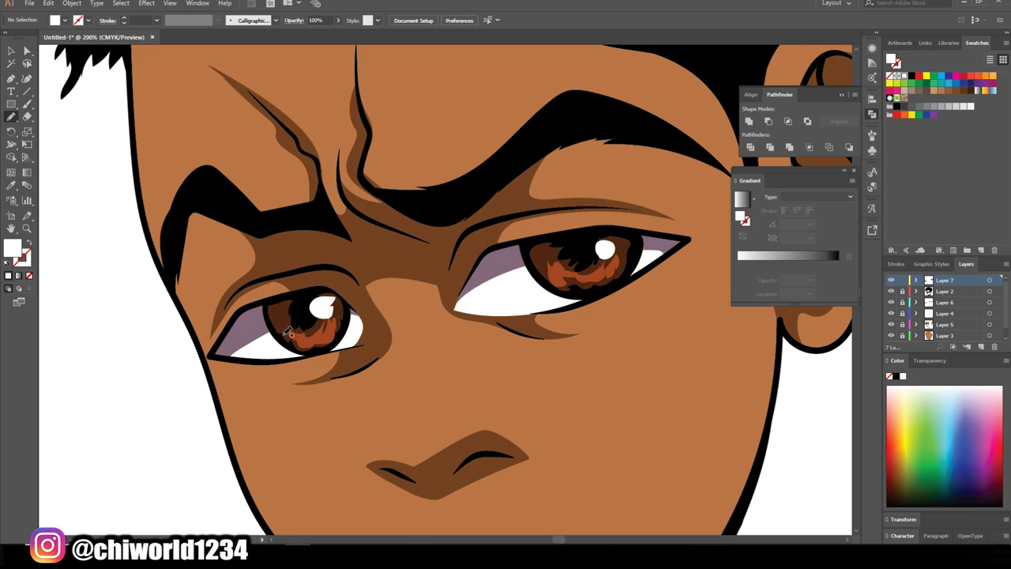
left_click(283, 328)
left_click(552, 263)
- Zoom out to view the whole finished head
key("ctrl+minus")
key("ctrl+minus")
key("ctrl+minus")
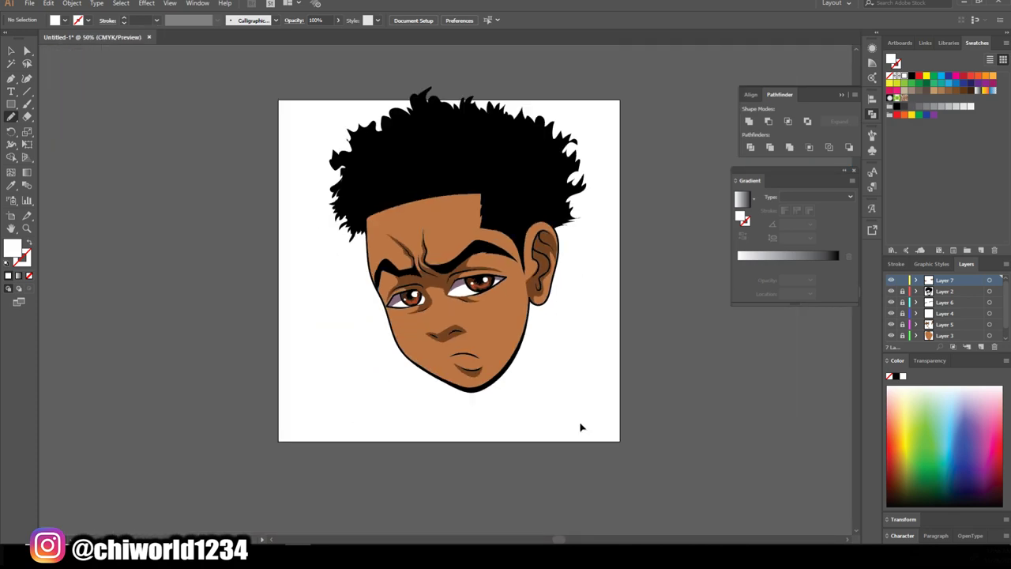
scroll(582, 413, "up", 1)
key("ctrl+plus")
scroll(601, 389, "up", 1)
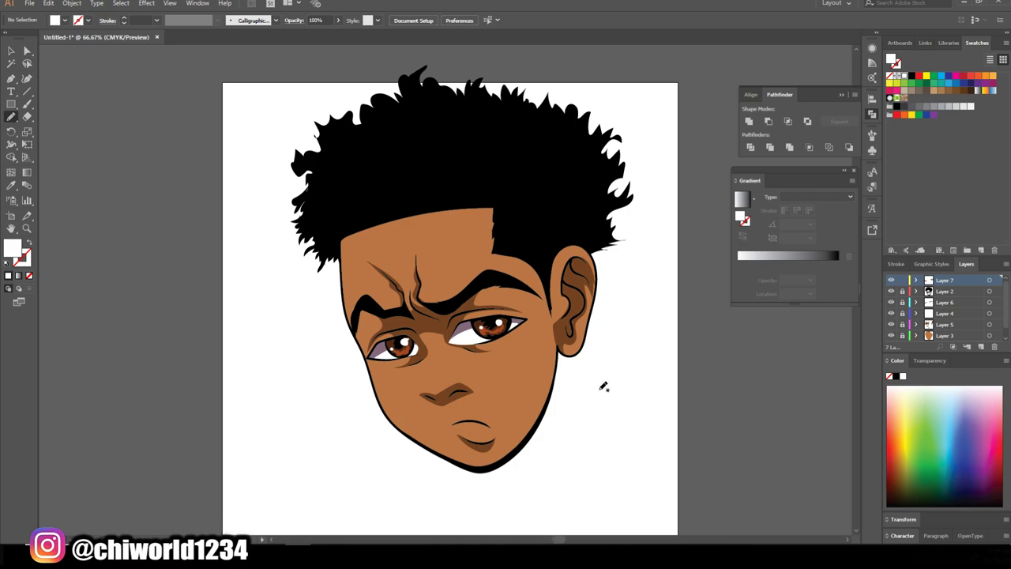